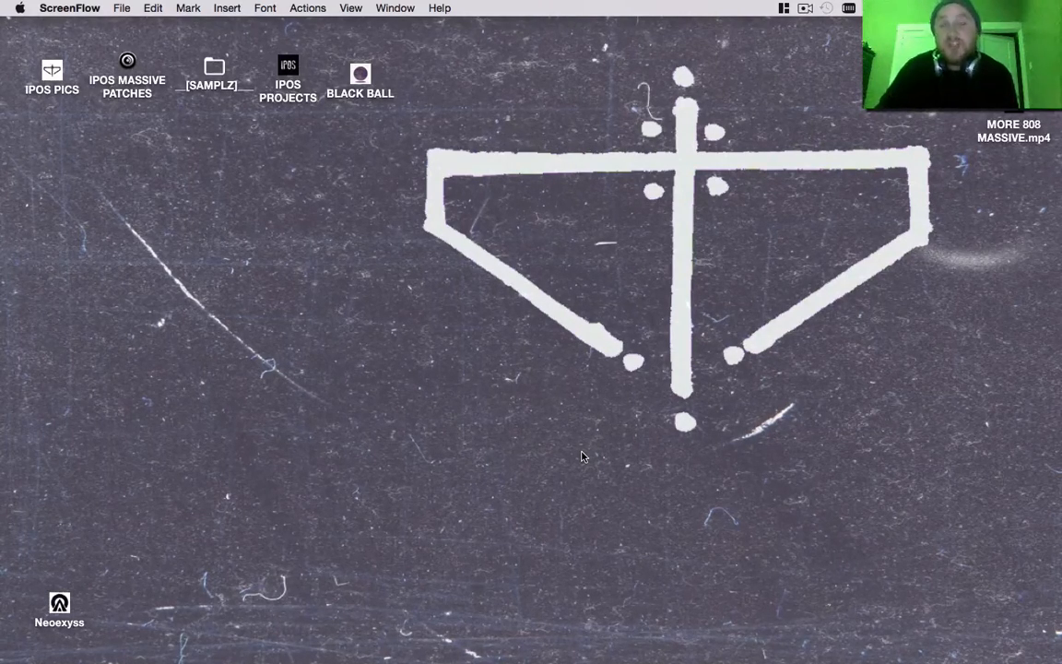
Bring up the drum boosting notes in TextEdit, look over the topics, and minimize the document.
mouse_move(610, 645)
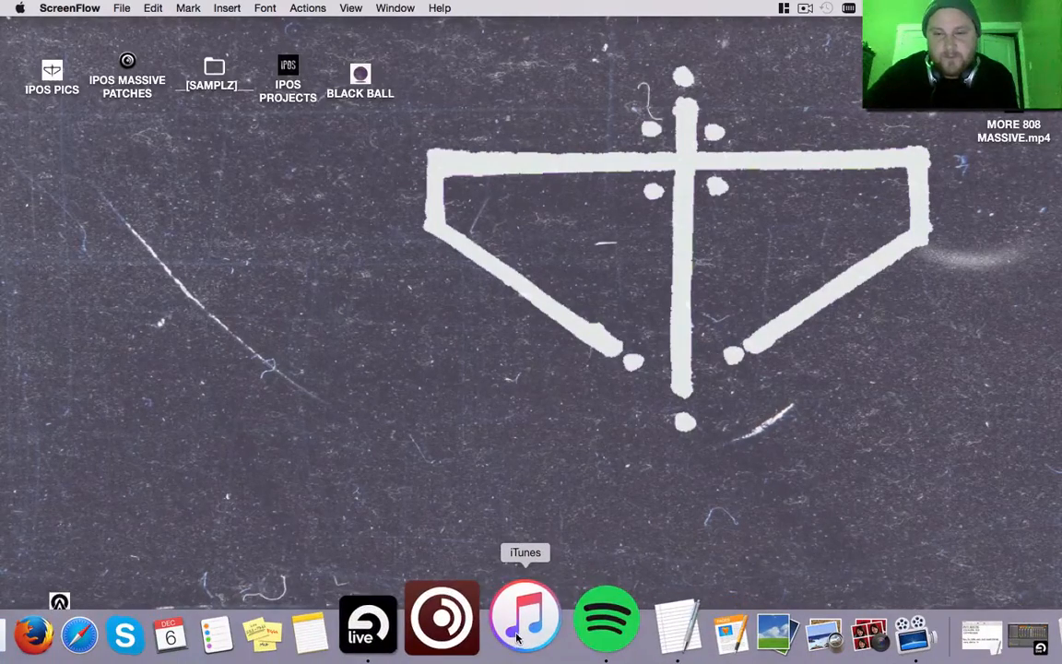
click(906, 613)
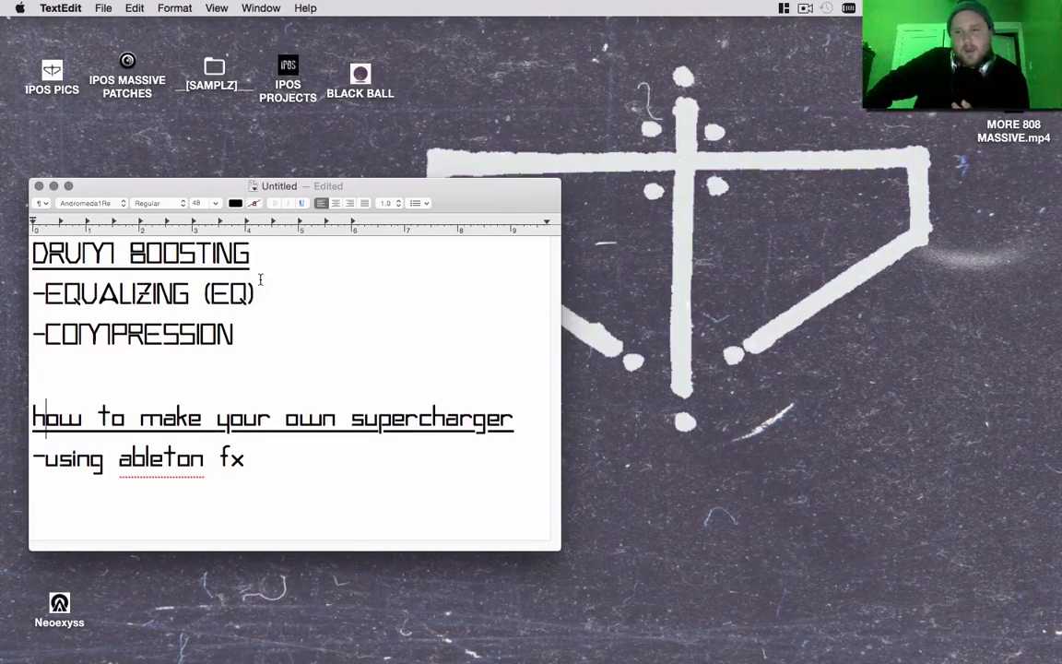
key(Down)
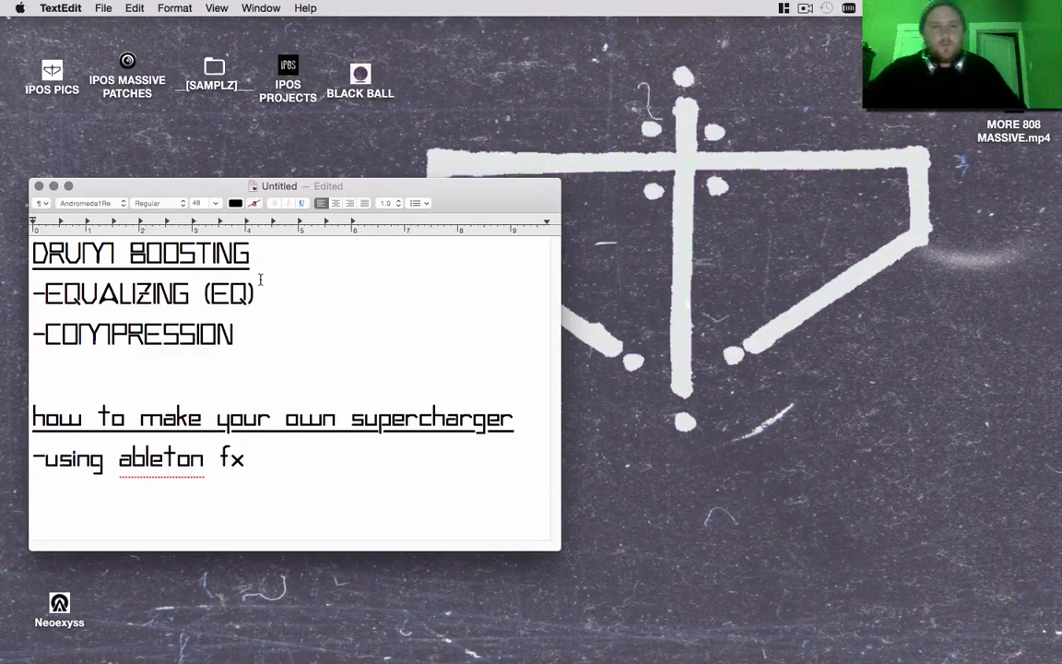
click(52, 186)
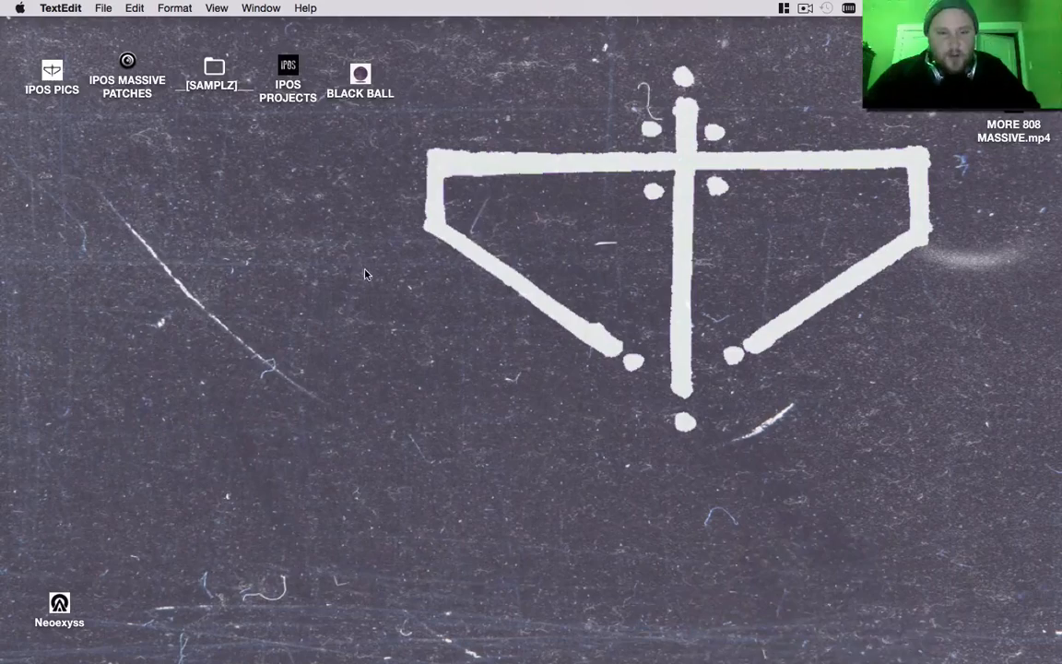
Switch to Ableton Live and hide the device view so the full Session clip grid is shown.
click(918, 625)
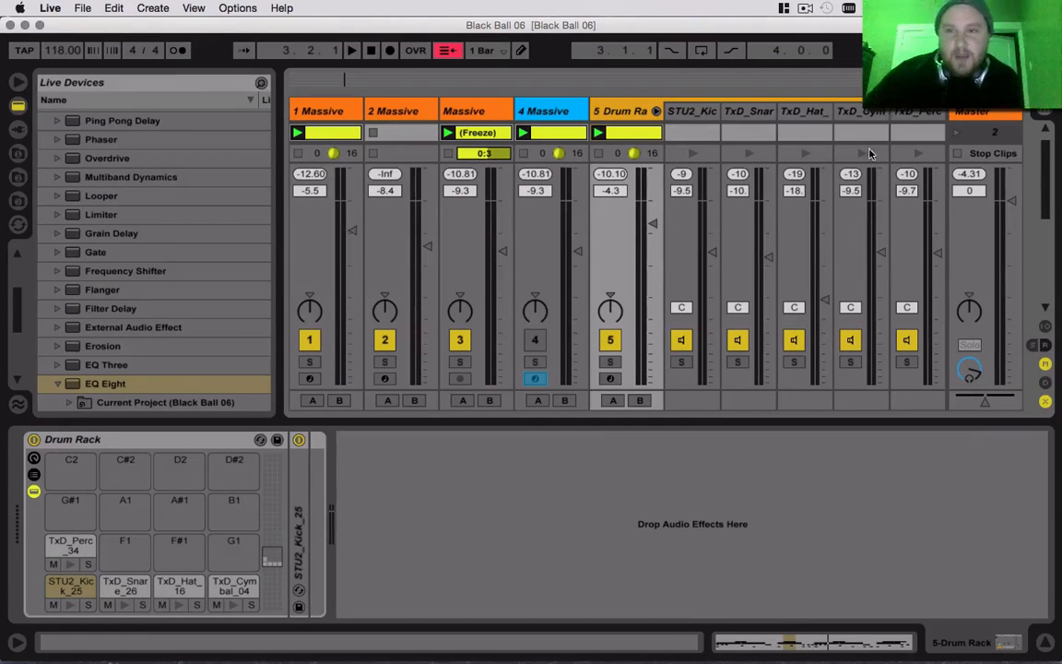
key(super+alt+l)
scroll(918, 161, up, 1)
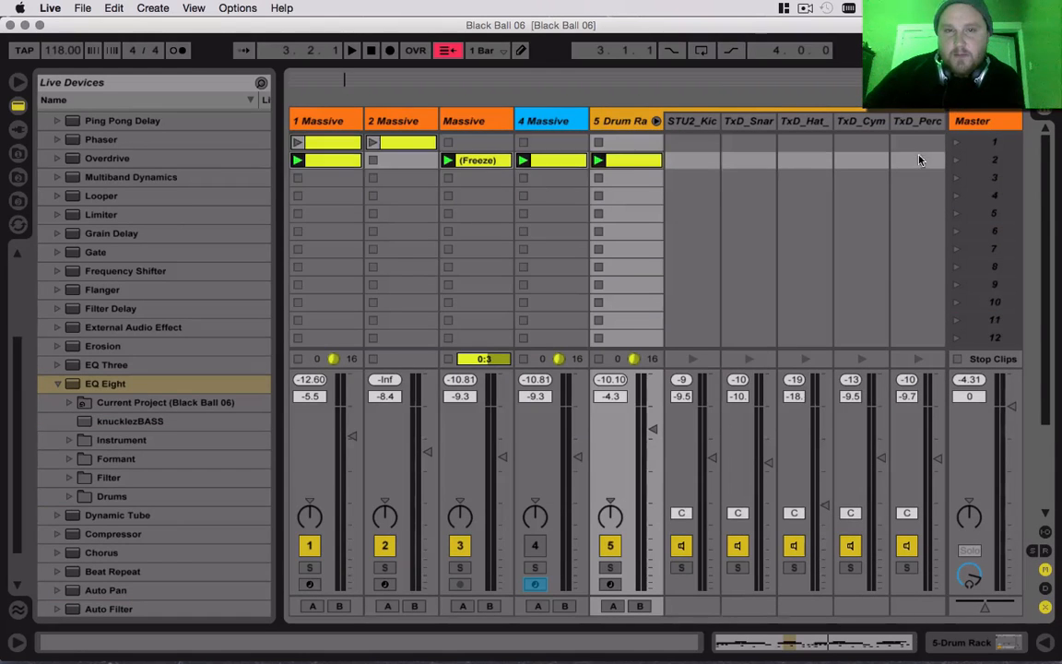
Play scene 1 followed by scene 2 to hear the track, and stop playback.
click(954, 142)
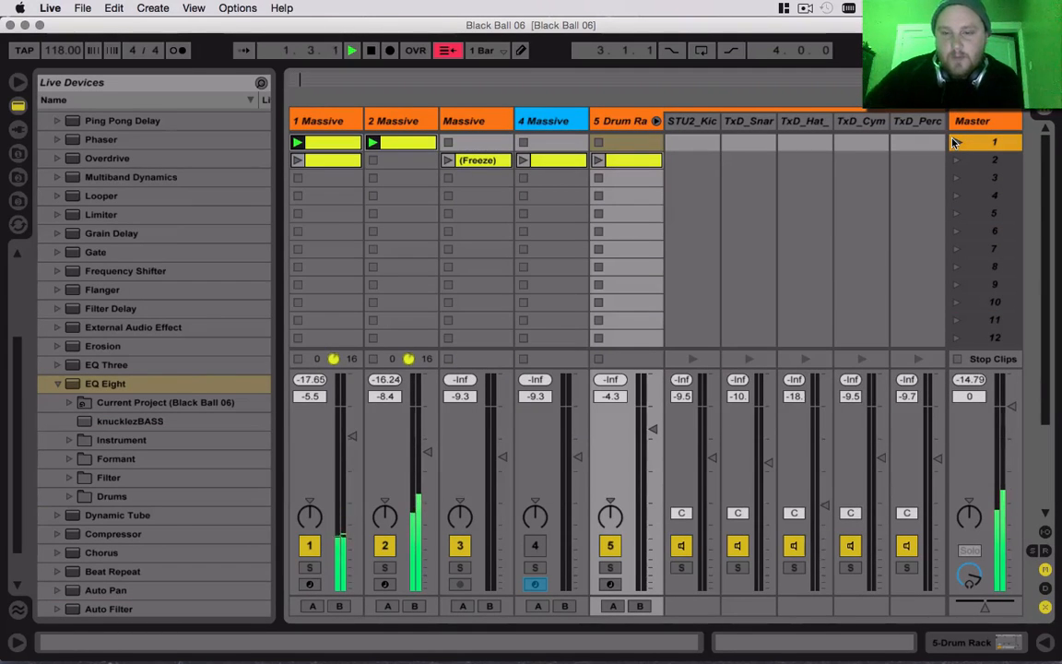
key(XF86AudioLowerVolume)
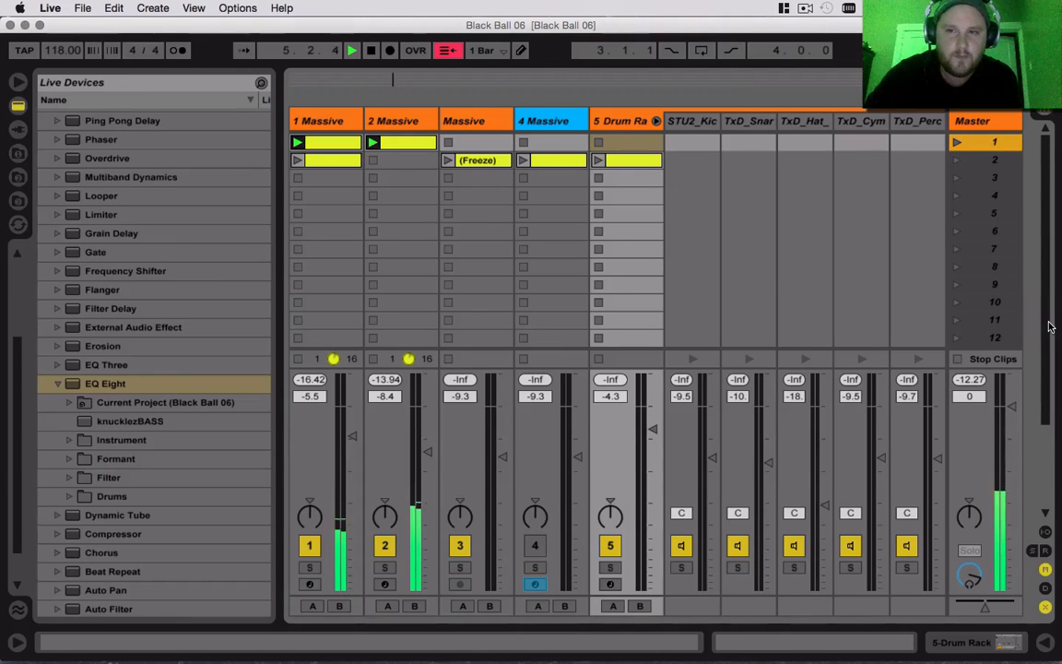
click(954, 161)
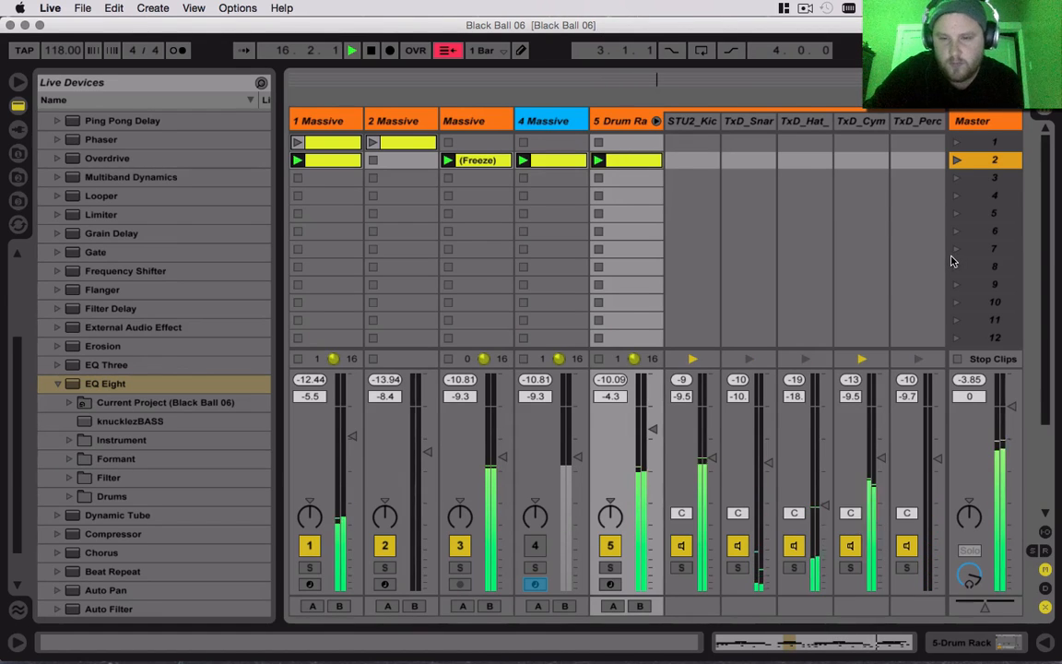
key(space)
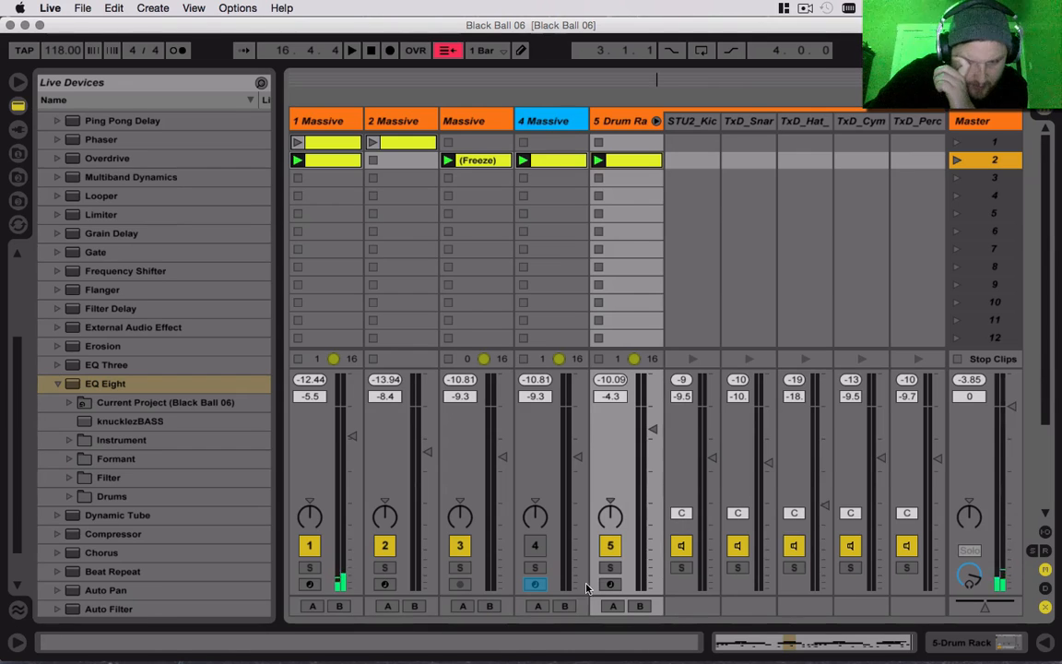
Solo the Drum Rack track and listen to it while selecting the kick, snare, hat, cymbal and percussion chains in turn.
click(608, 567)
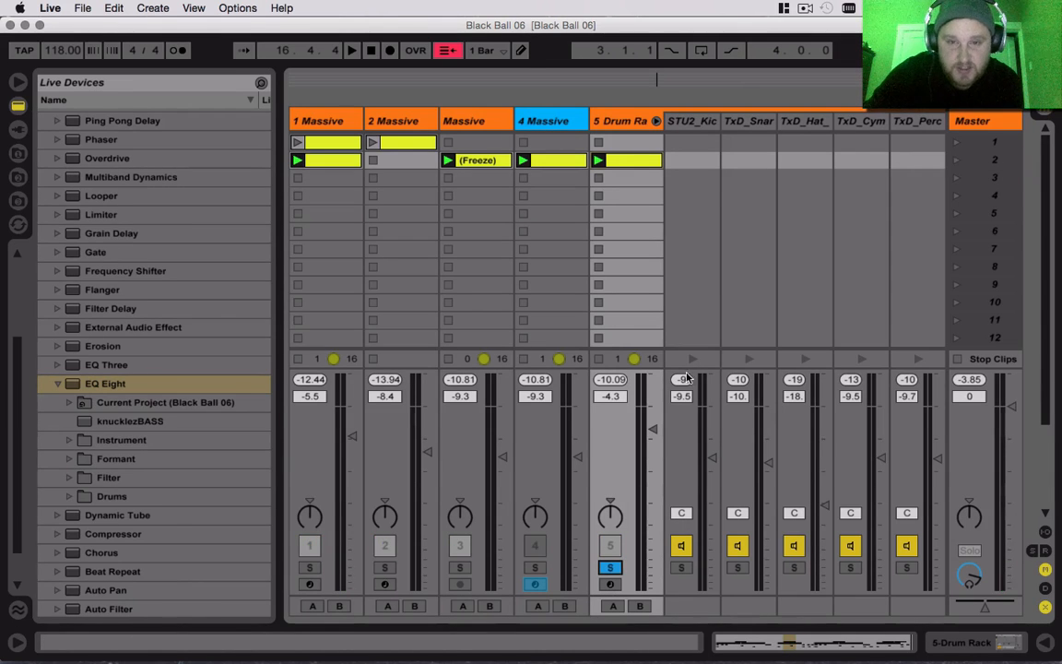
key(space)
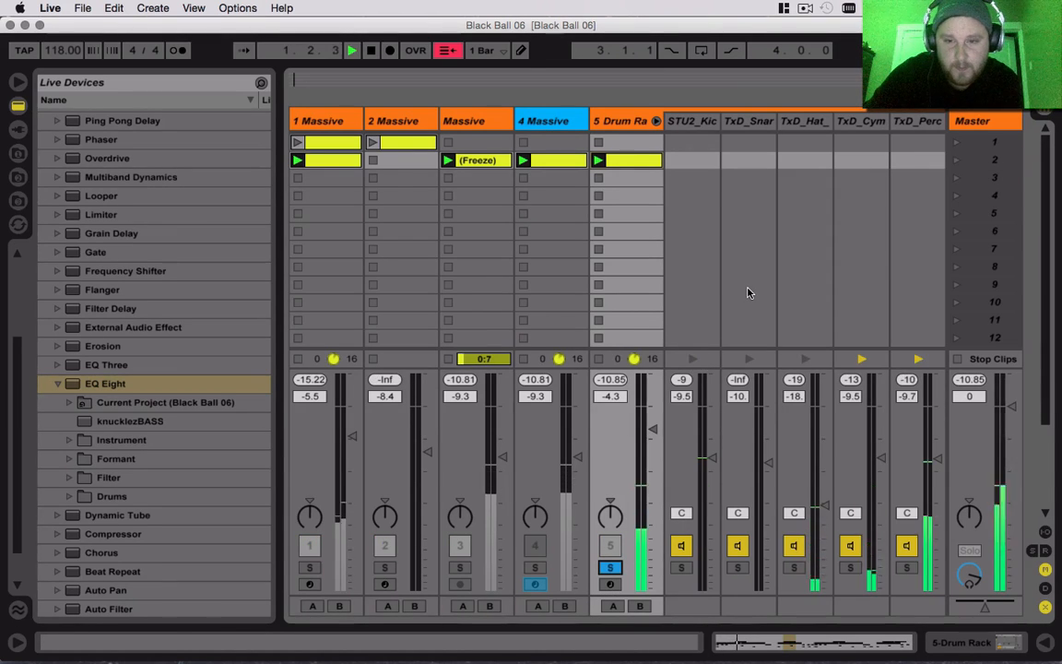
click(692, 137)
click(749, 121)
click(803, 121)
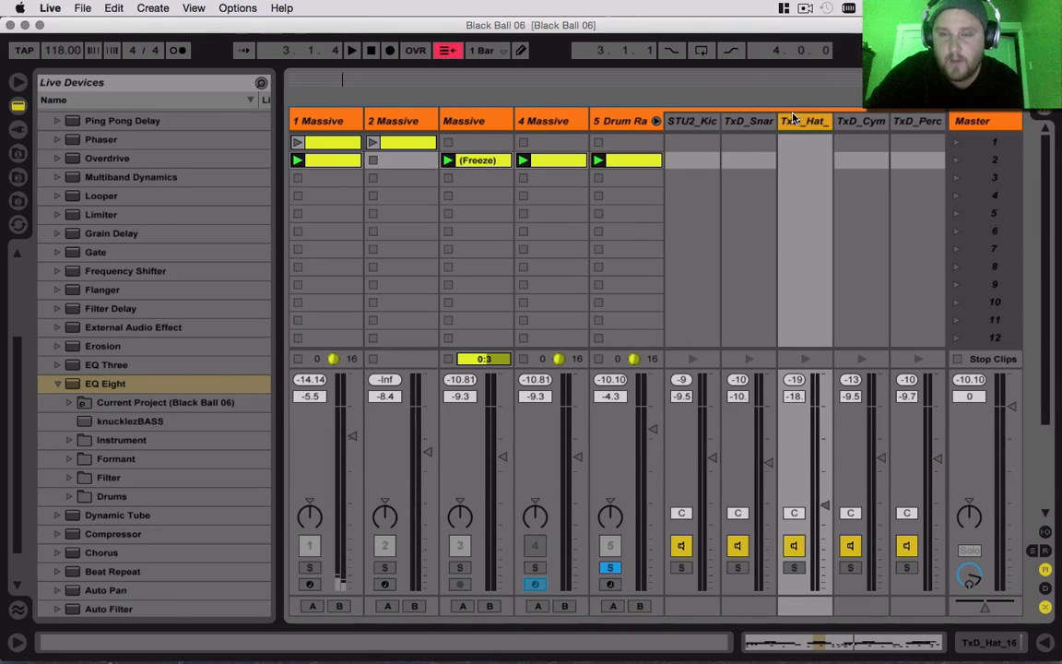
click(862, 121)
click(916, 121)
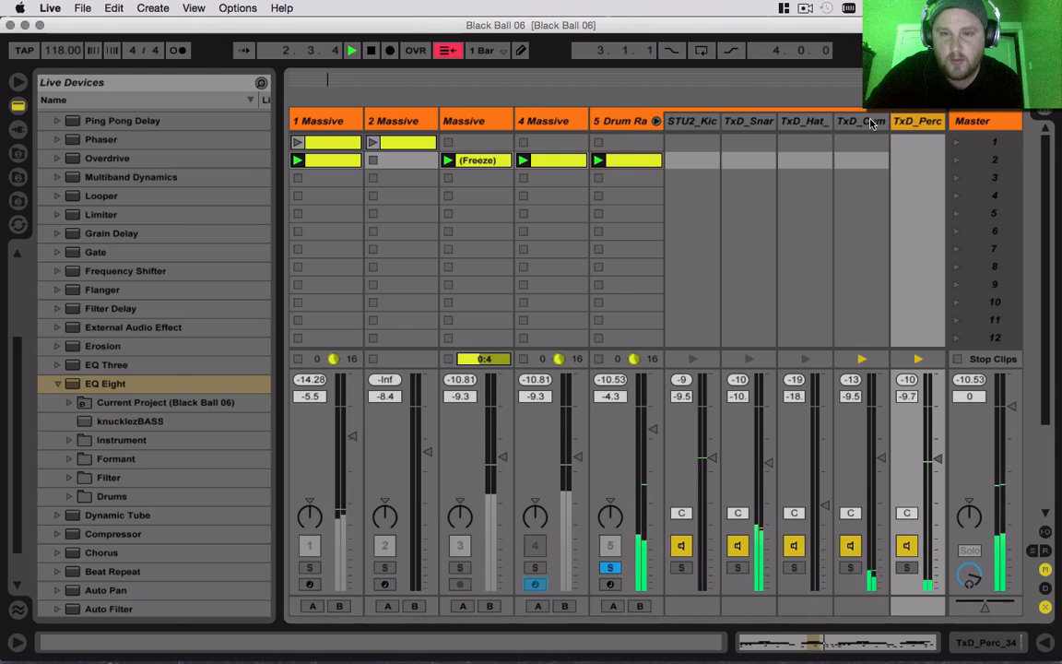
Fold the Drum Rack track's chains, show its devices and add an EQ Eight to the STU2_Kick_25 pad.
click(654, 121)
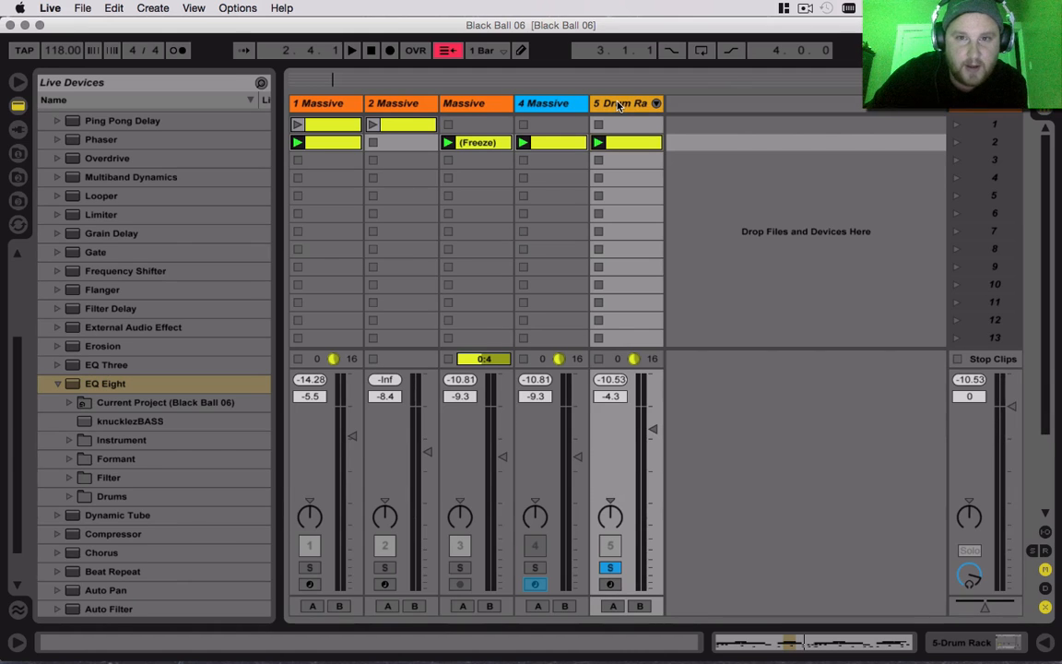
double_click(618, 105)
click(130, 441)
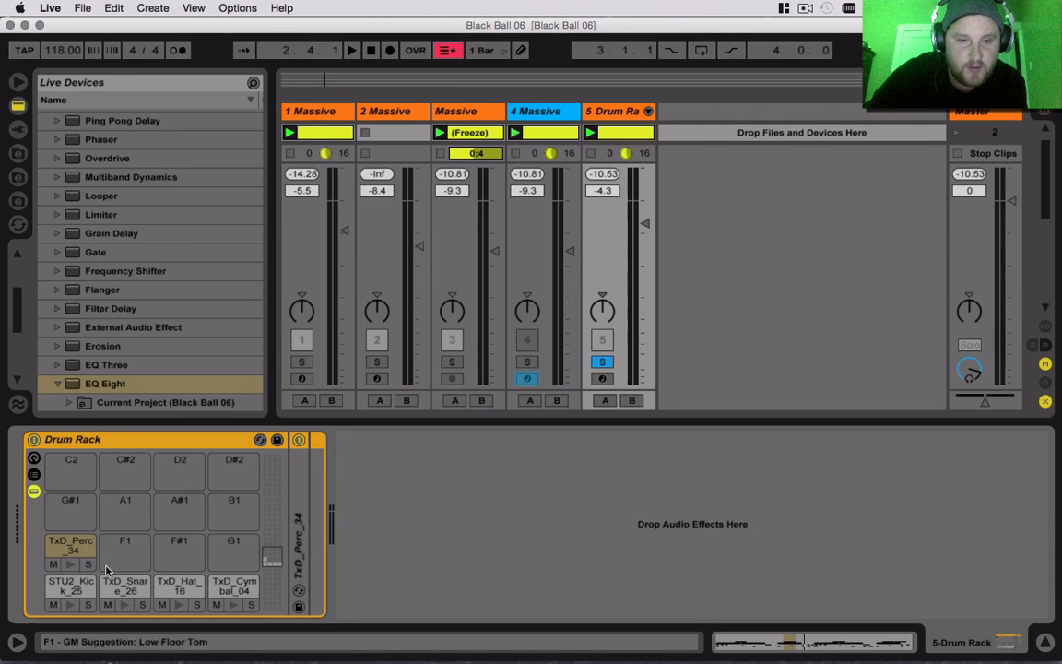
drag(105, 383, 64, 592)
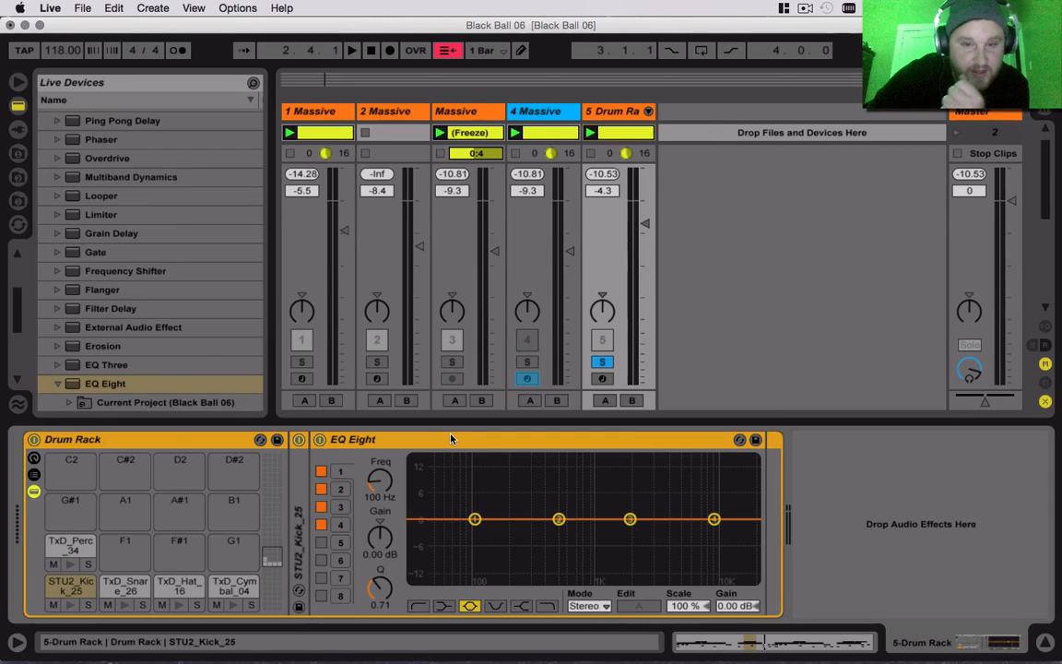
Try the collapsed EQ Eight outside the Drum Rack, and return it expanded to the kick chain.
double_click(424, 441)
drag(398, 478, 395, 481)
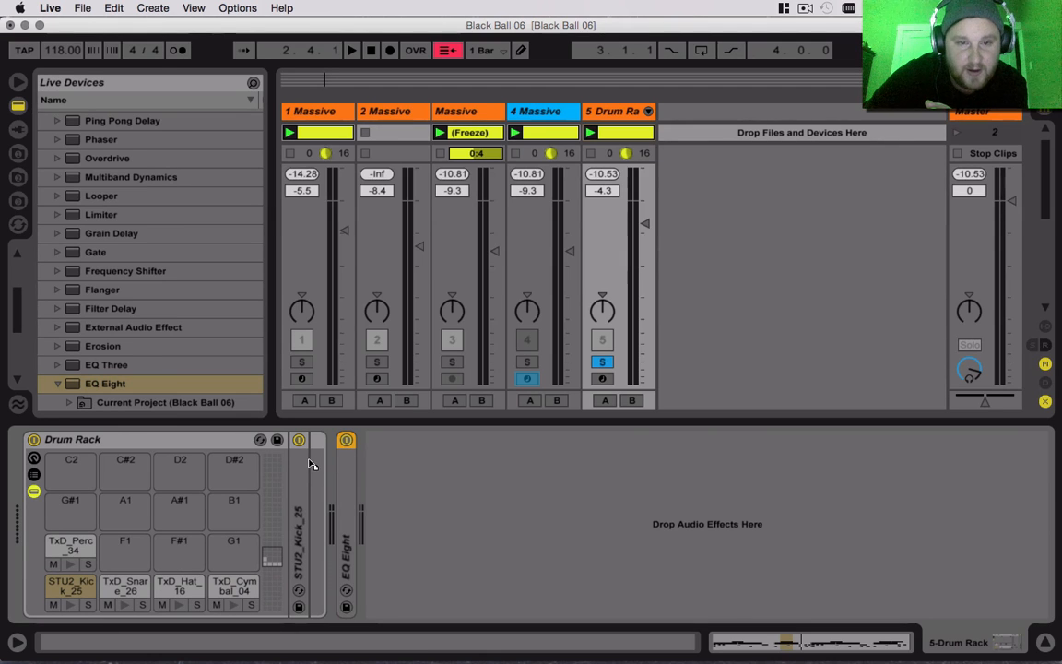
drag(312, 464, 301, 467)
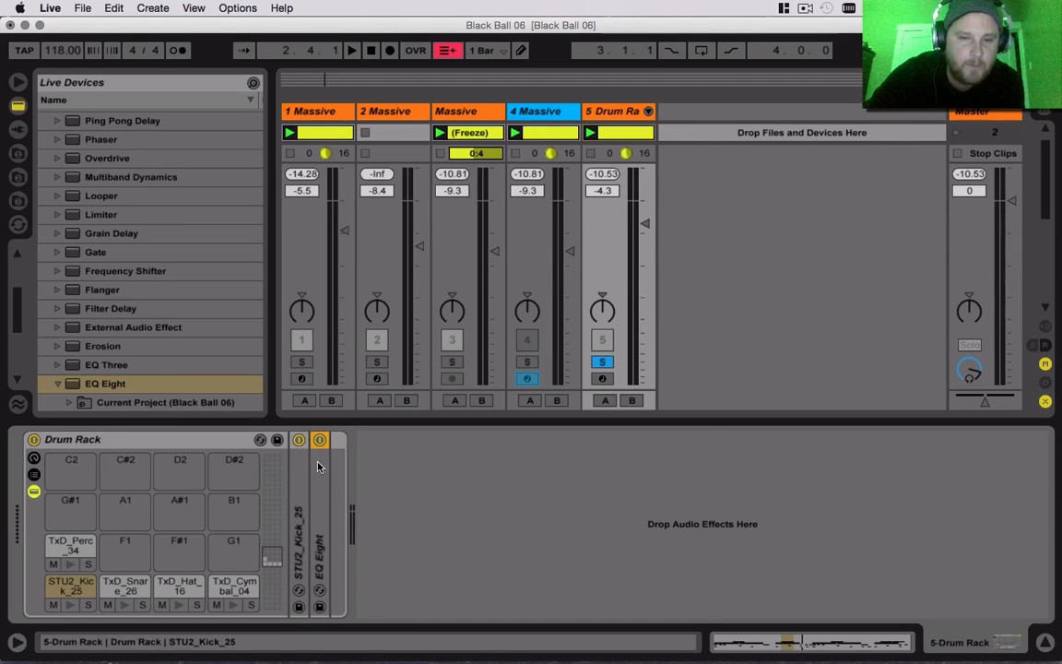
double_click(314, 468)
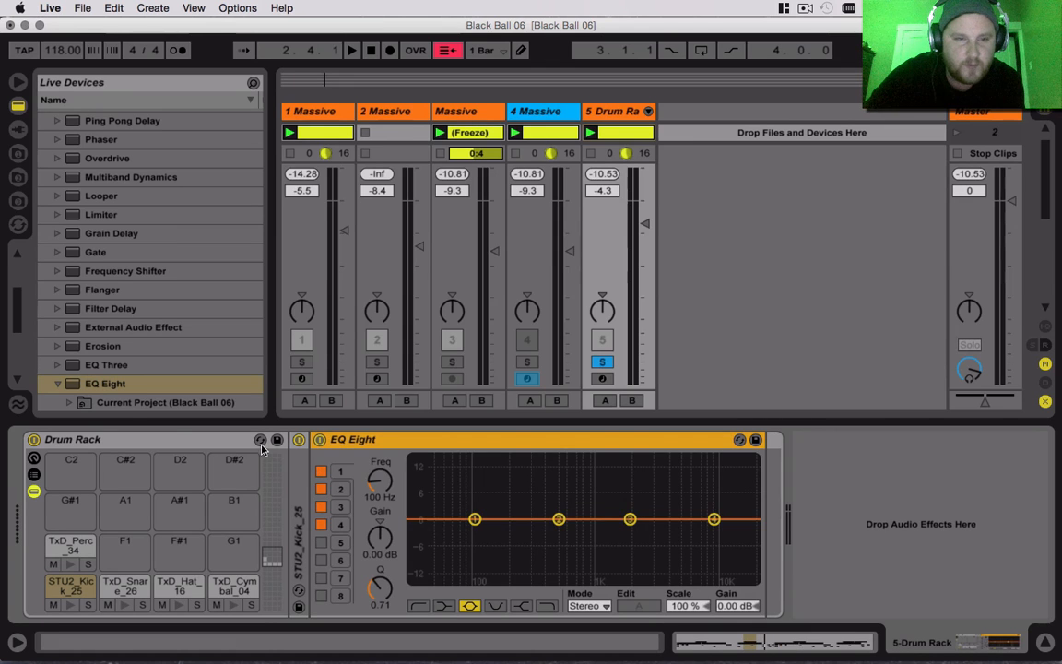
Compare the snare and kick pads' device chains, ending on the kick, and select EQ Eight among the audio effects.
click(126, 585)
click(71, 585)
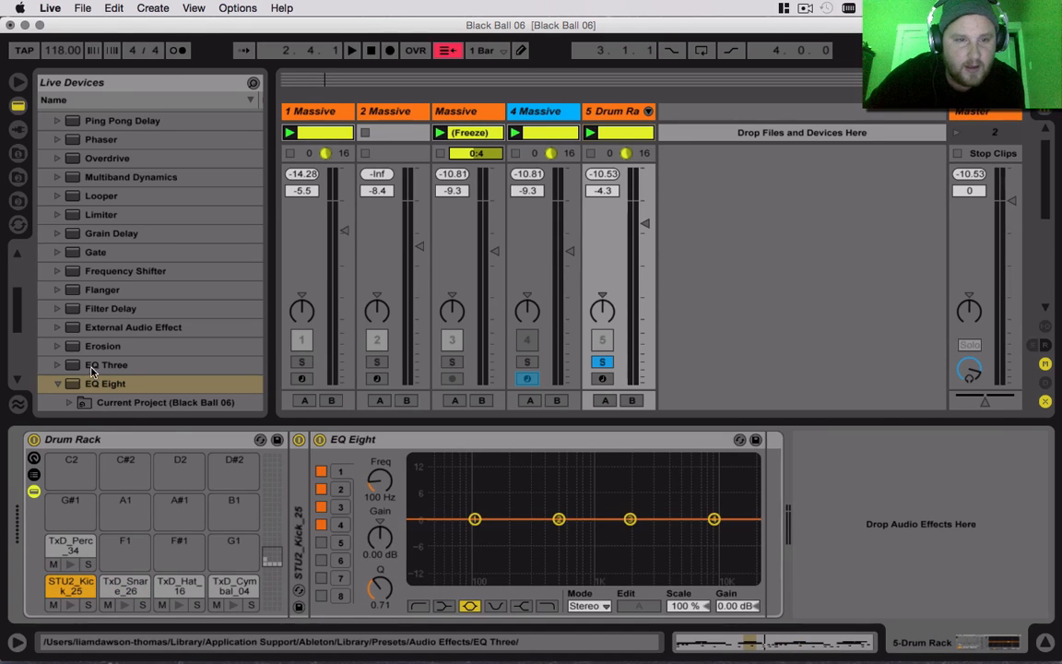
click(92, 381)
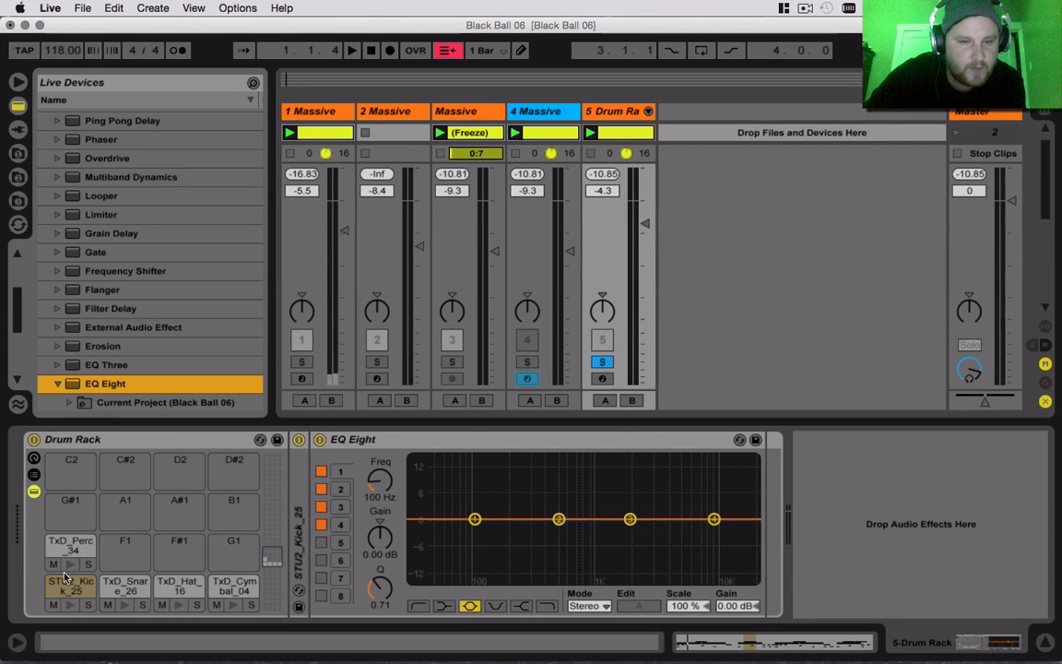
Add a Spectrum analyzer after the Drum Rack on track 5.
scroll(108, 346, up, 5)
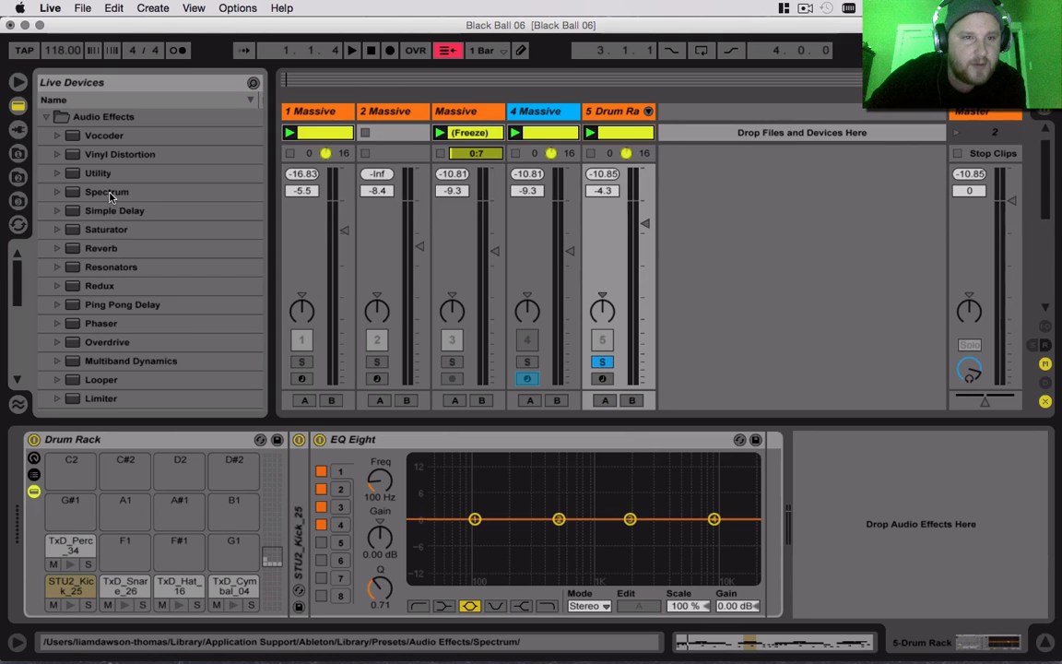
drag(109, 196, 908, 527)
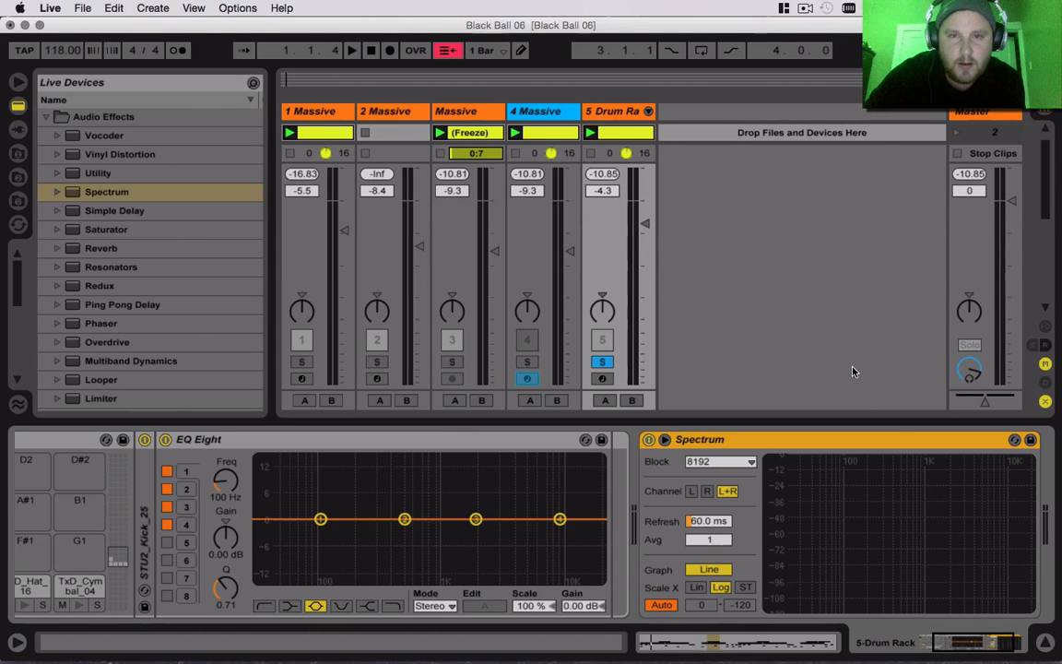
Unfold the Drum Rack track's chains and unsolo the track during playback to hear it with the full mix.
click(648, 112)
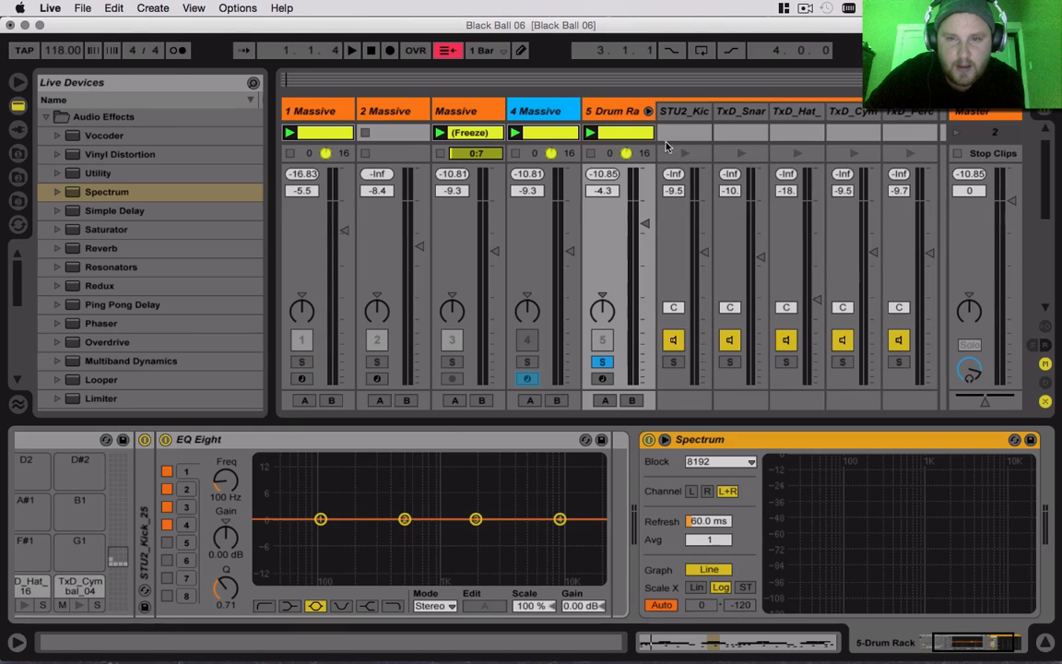
key(space)
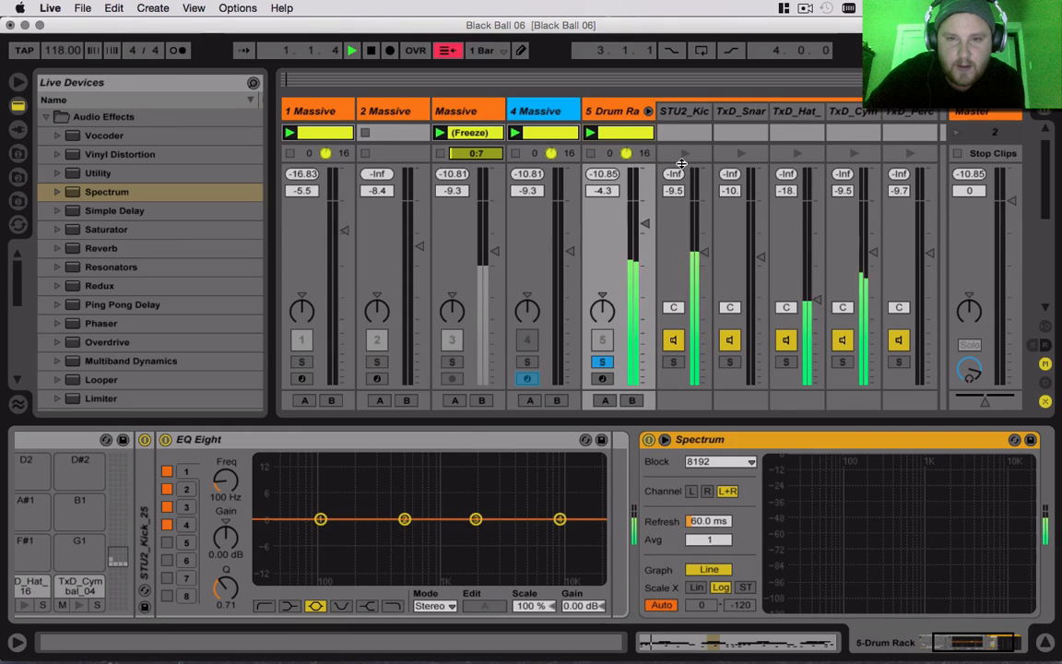
click(602, 362)
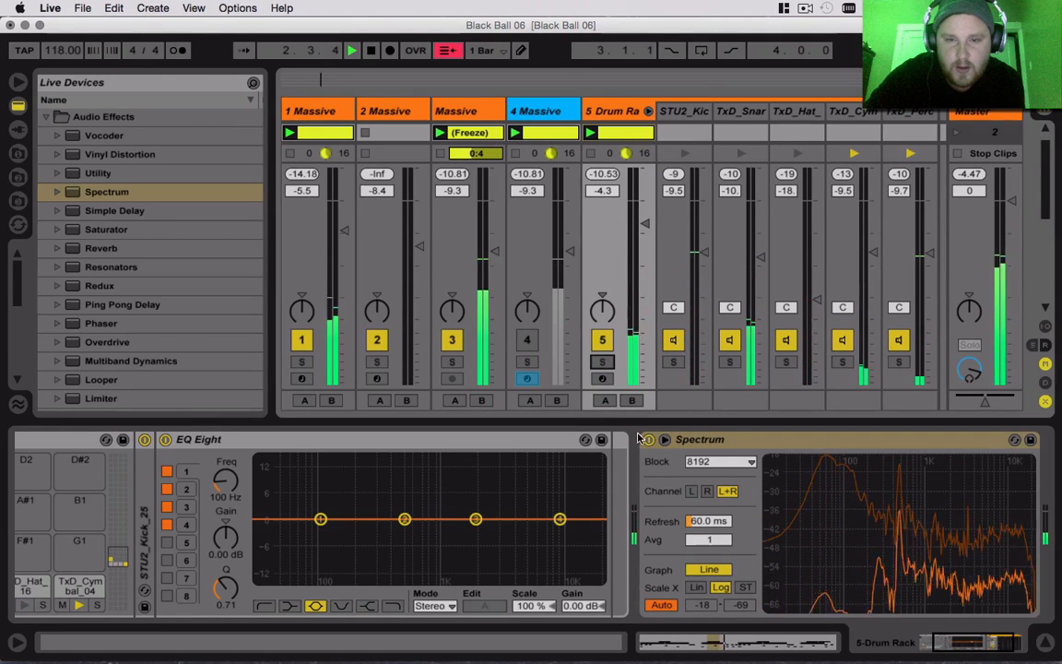
drag(933, 643, 919, 648)
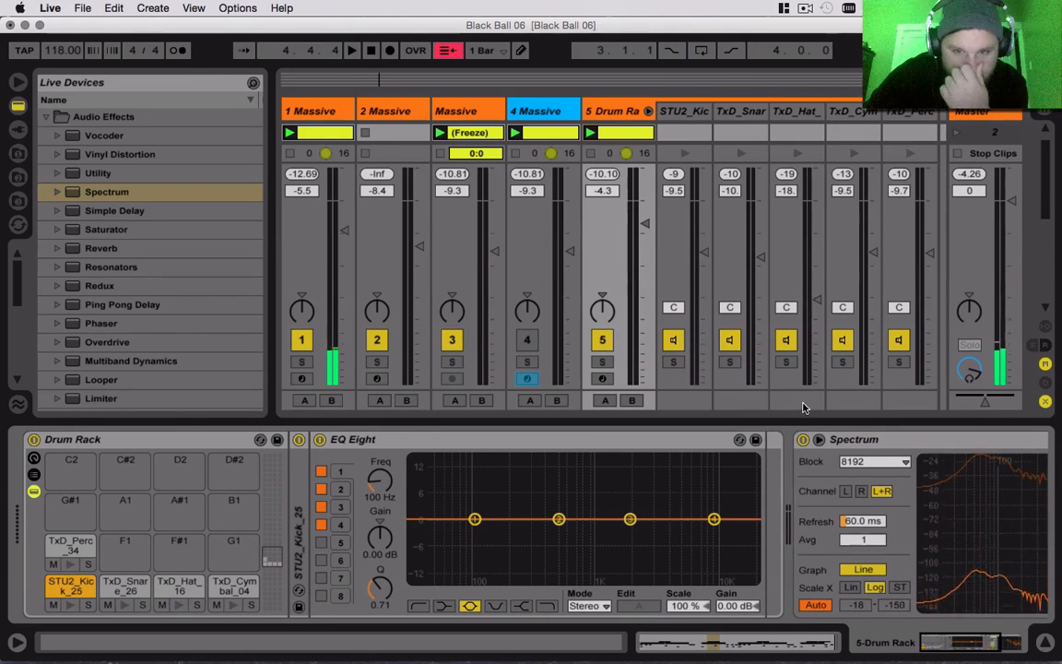
Solo the STU2_Kick_25 pad within the rack and examine the kick's frequencies in Spectrum during playback.
click(674, 362)
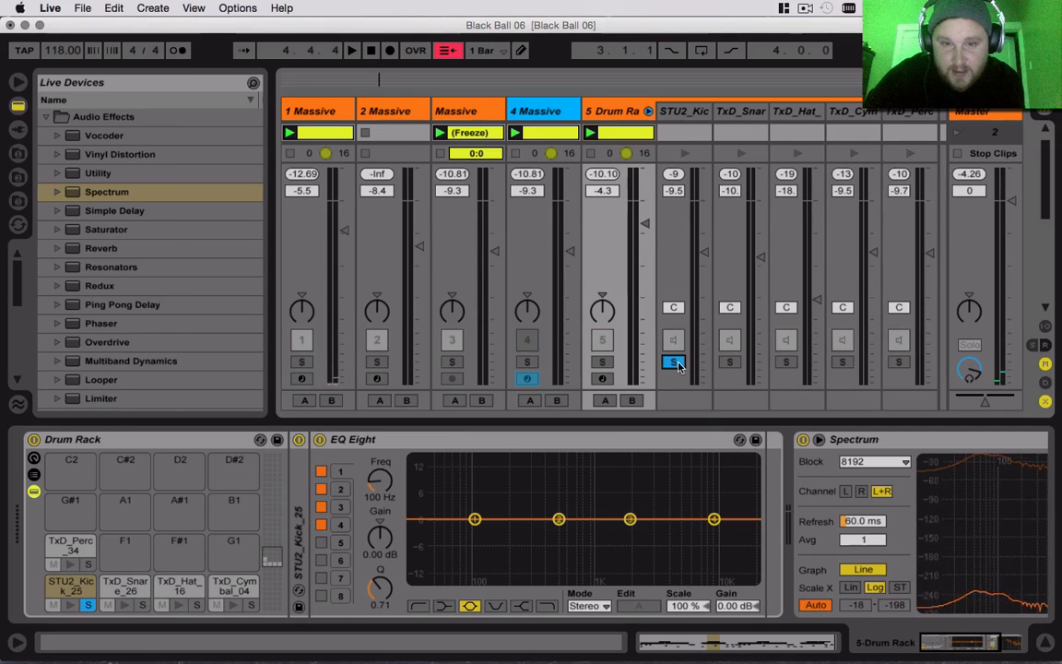
click(675, 364)
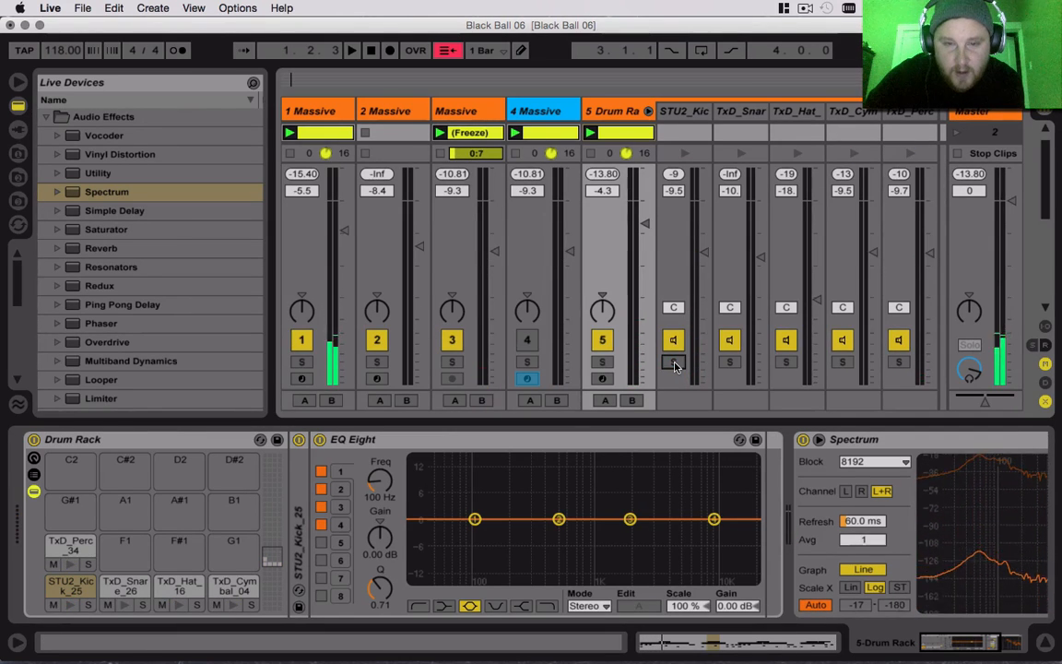
click(88, 605)
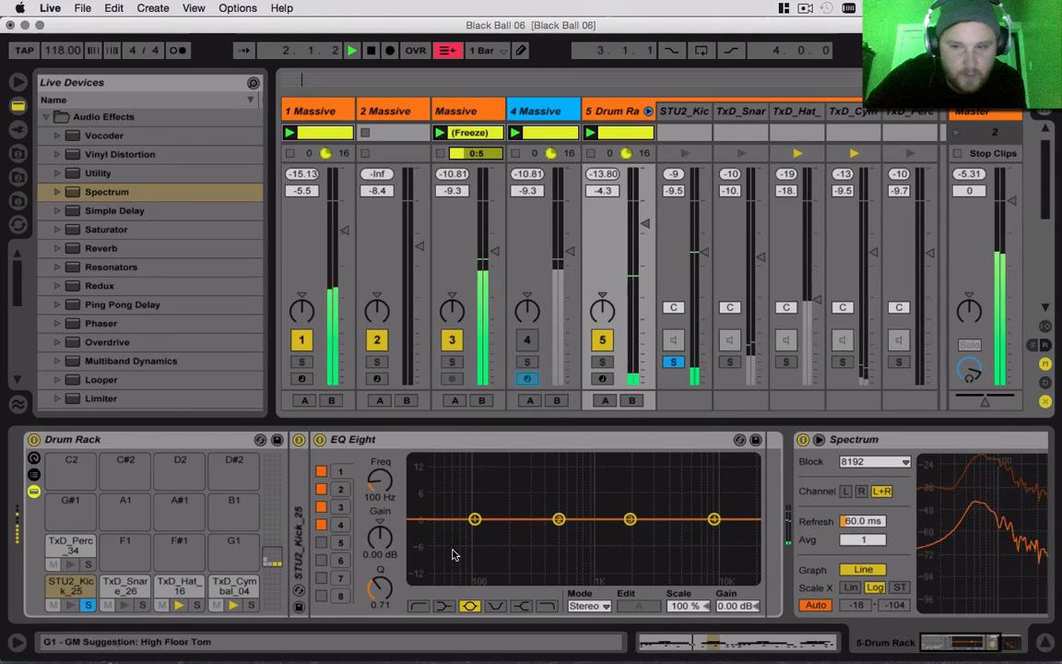
click(984, 650)
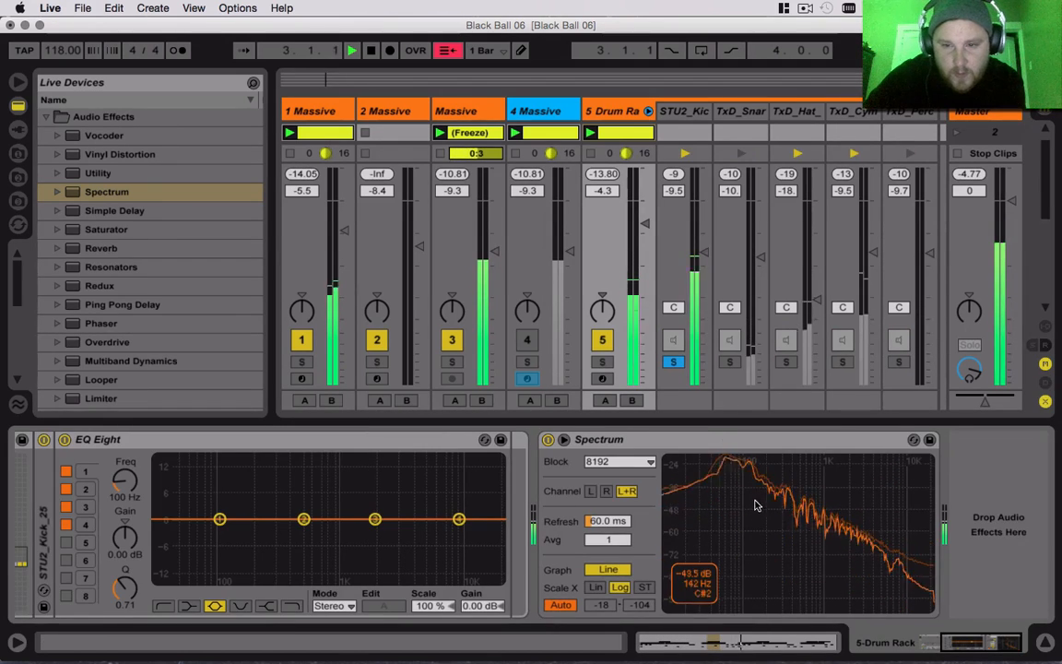
key(space)
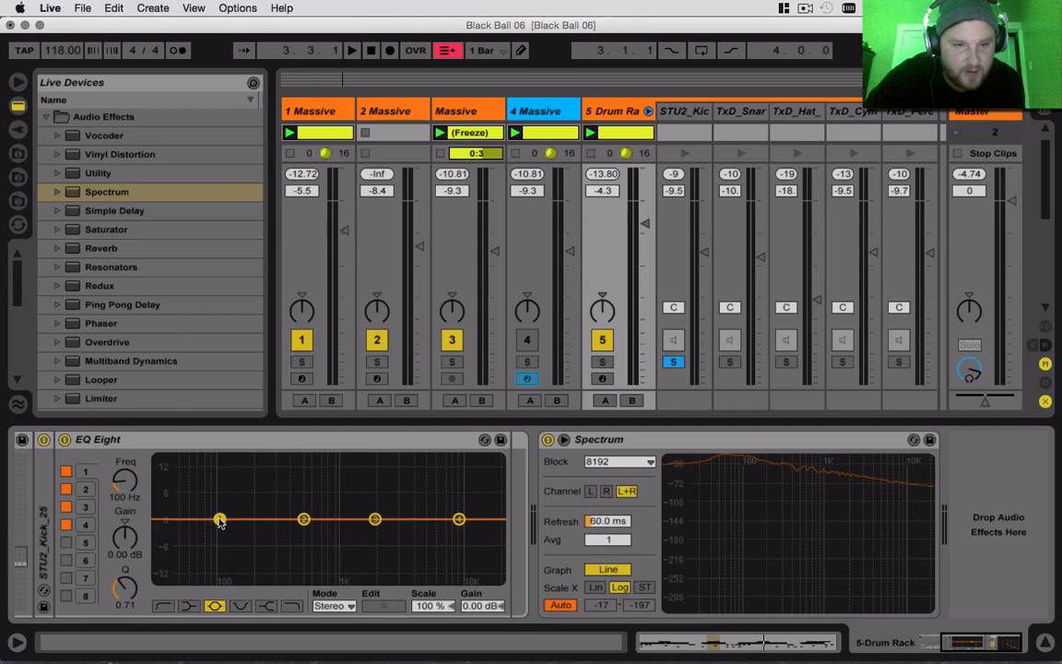
Set the kick's EQ Eight band 1 to a low cut at about 74.9 Hz with Q 1.29, and band 4 to a high cut.
click(170, 605)
drag(220, 521, 199, 524)
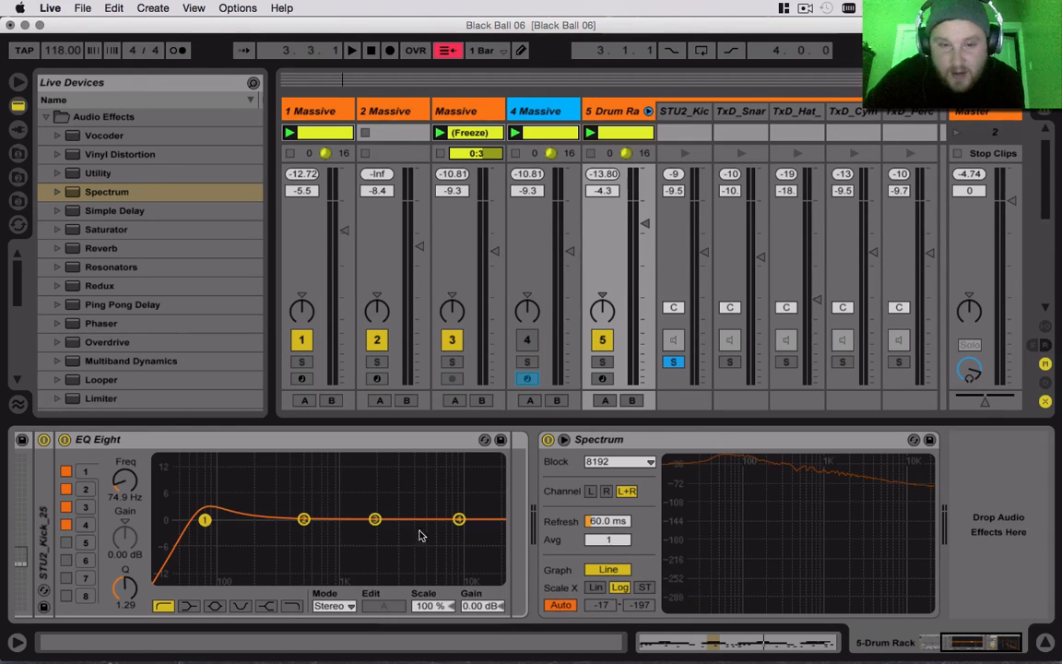
click(459, 520)
click(291, 604)
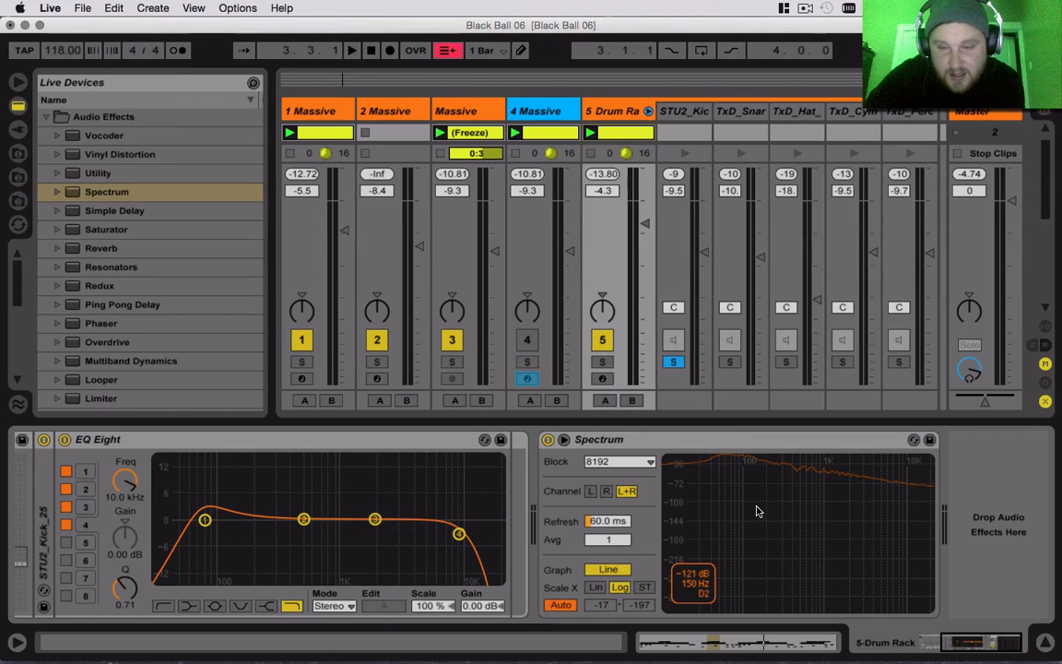
Lower the high cut on band 4 of the kick's EQ Eight to about 894 Hz with Q 1.34, checking it during playback.
key(space)
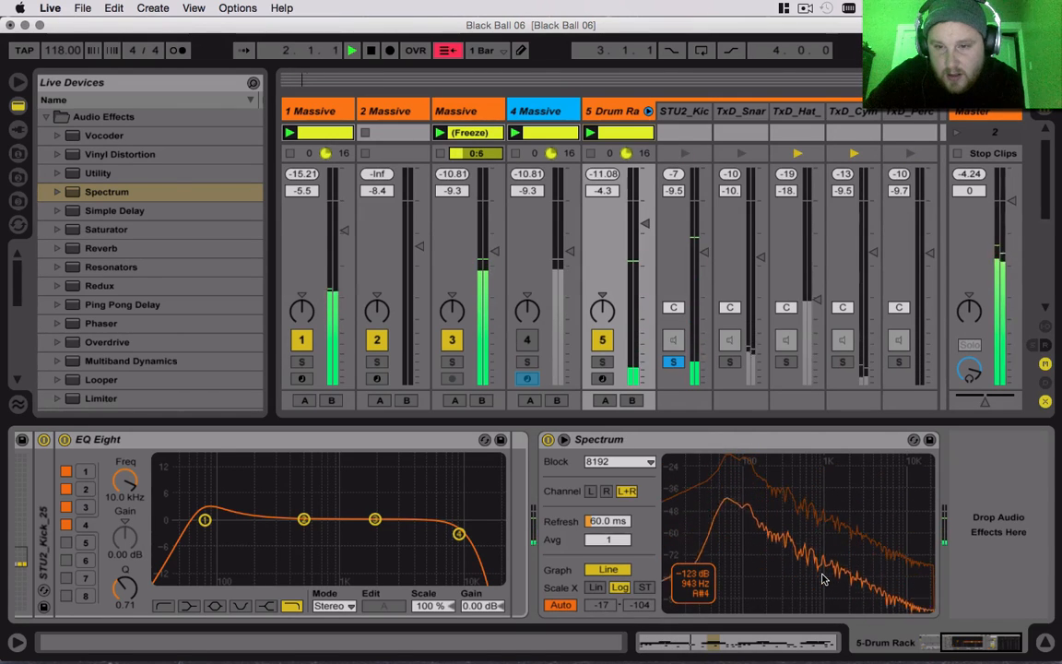
key(space)
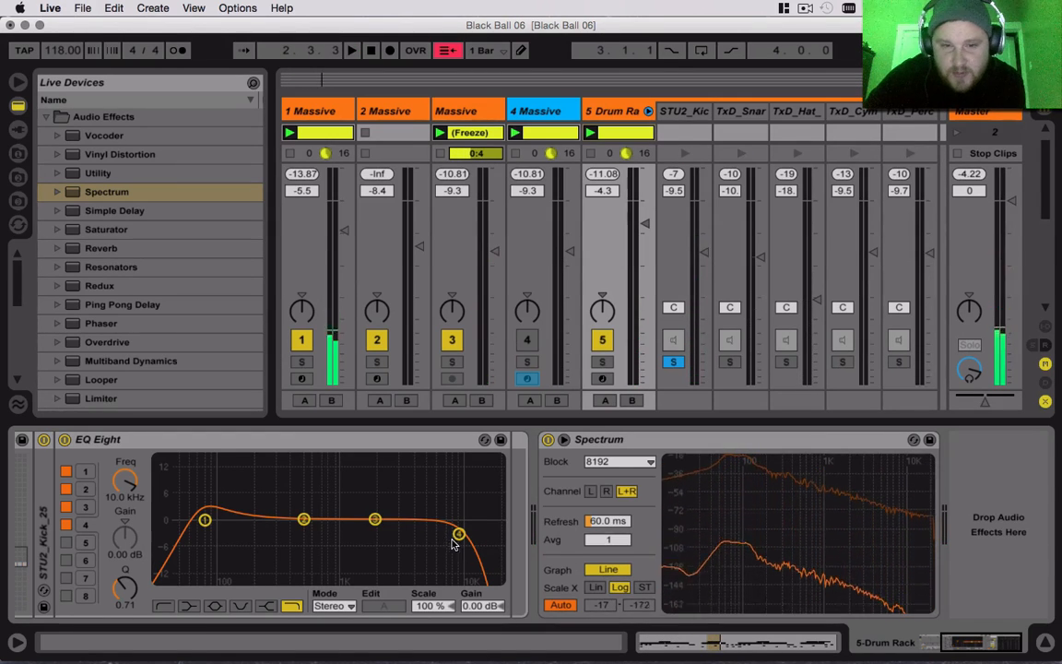
drag(458, 534, 335, 522)
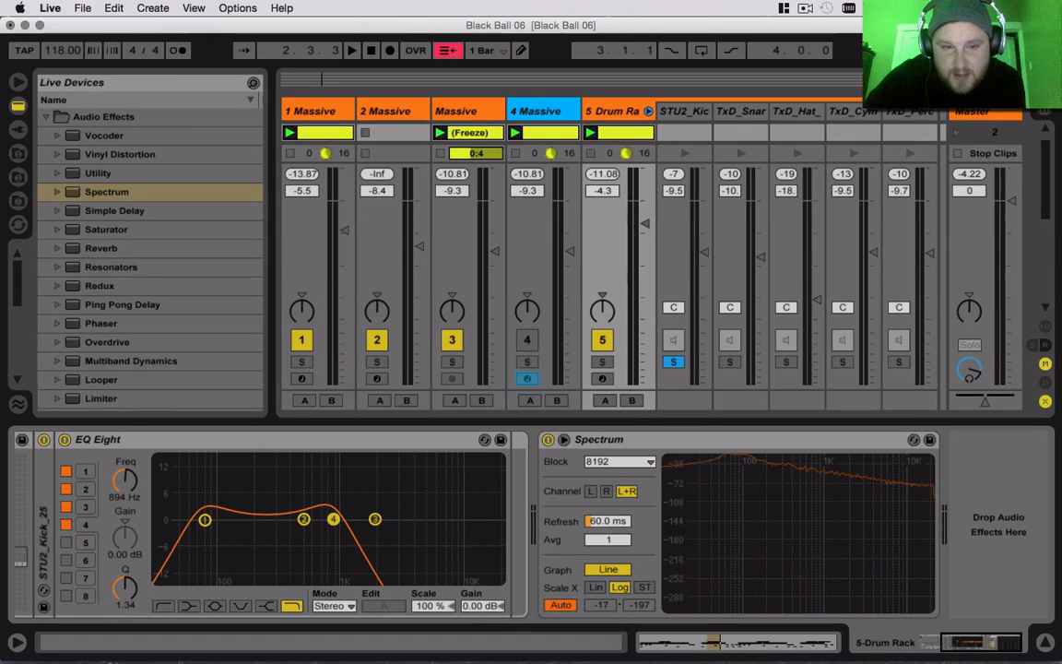
key(space)
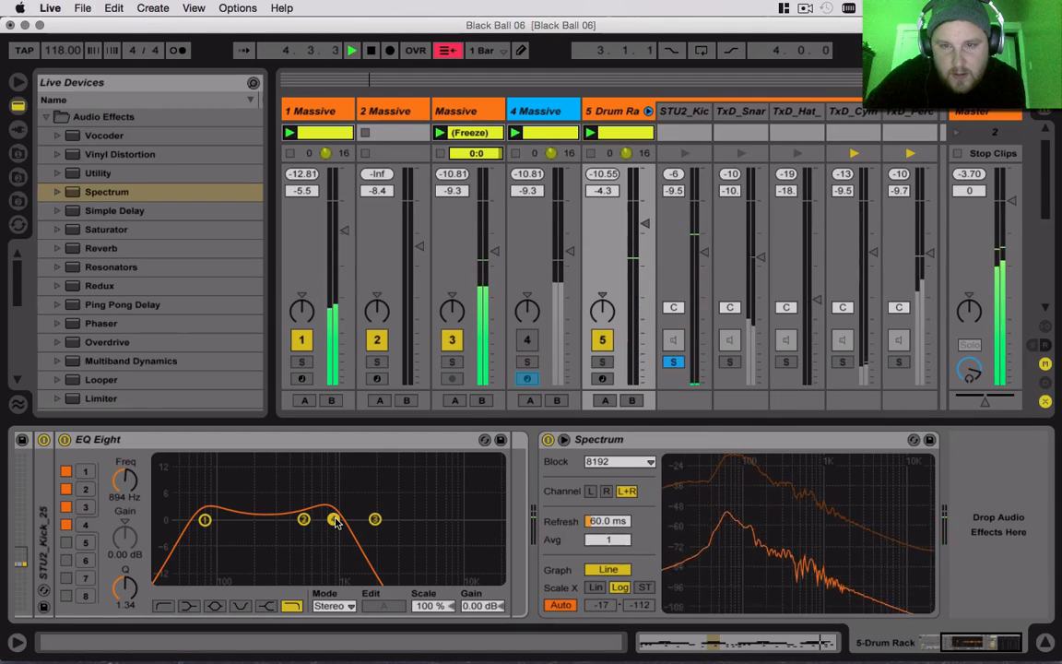
key(space)
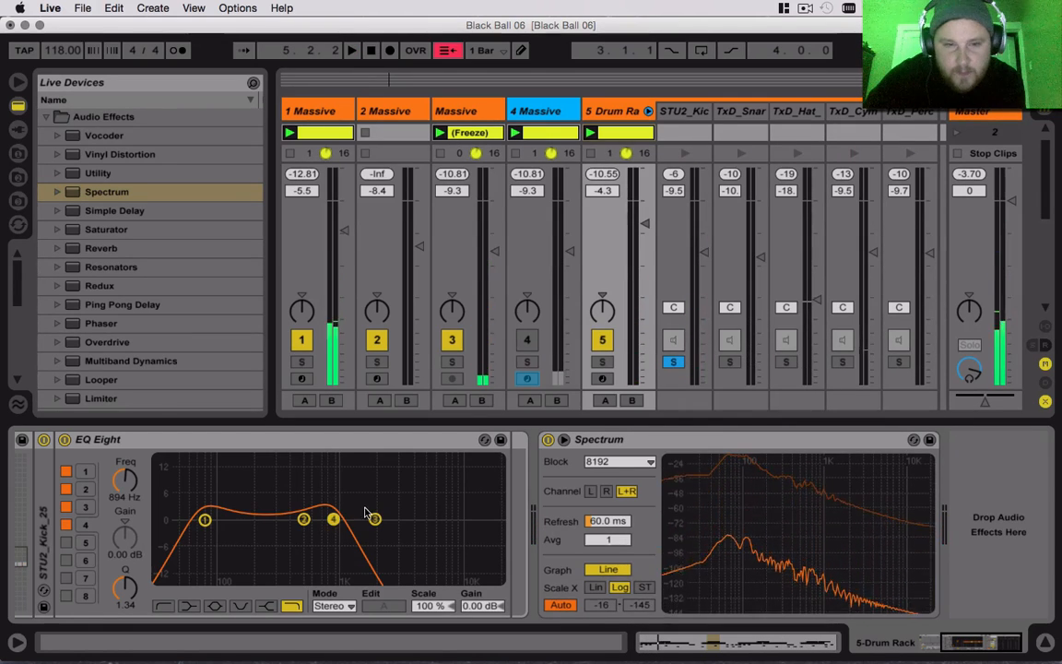
Unsolo the STU2_Kick_25 chain and select the TxD_Snare_26 chain while playing the full mix.
click(954, 643)
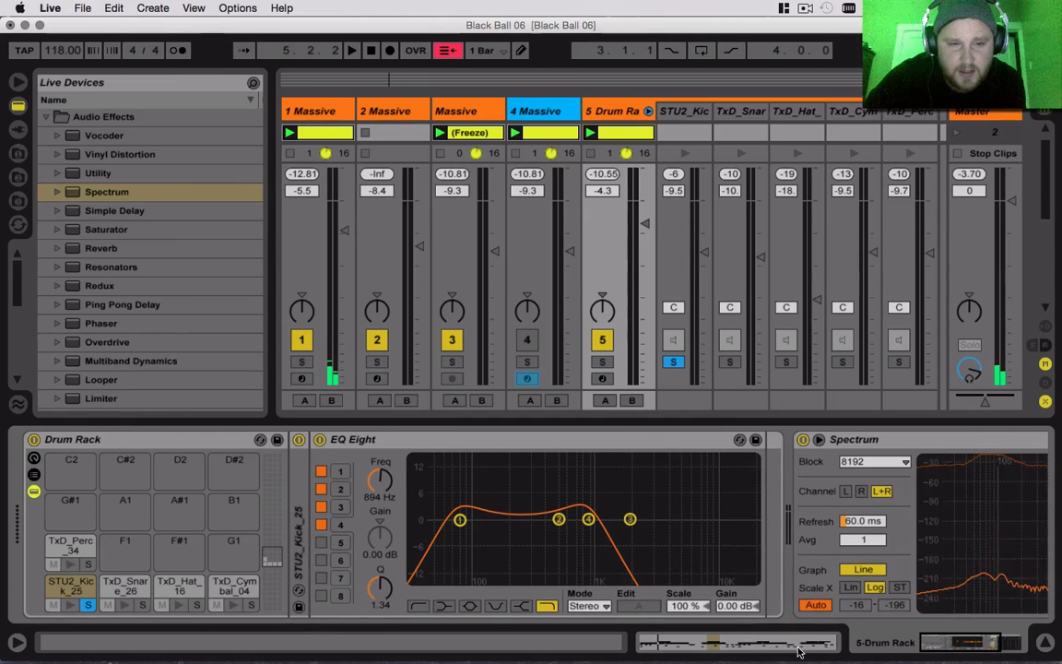
click(125, 585)
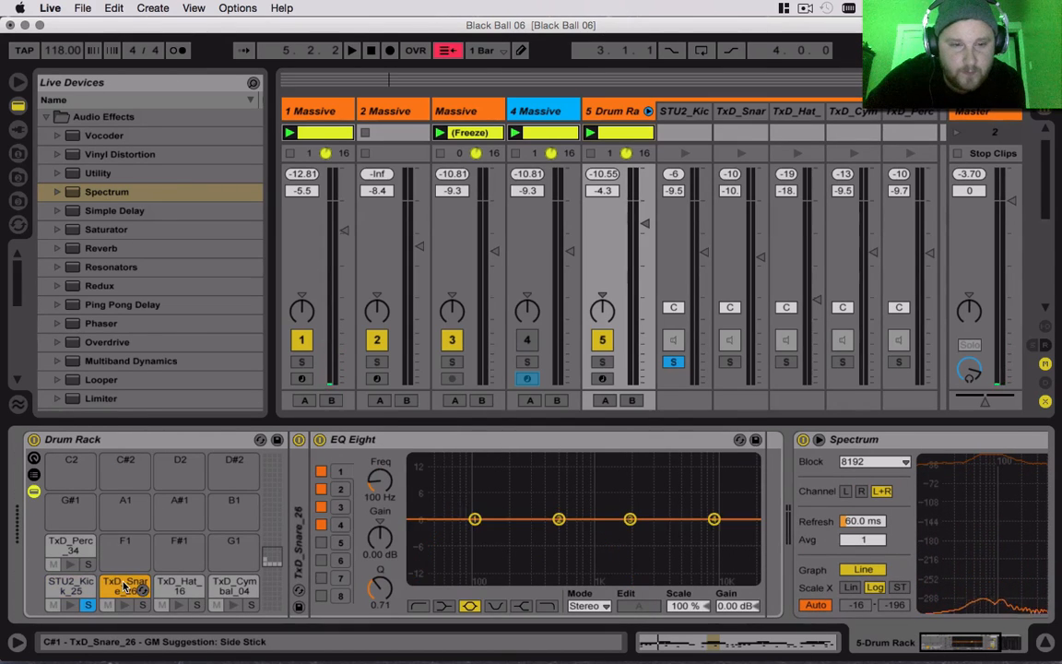
click(676, 362)
click(737, 112)
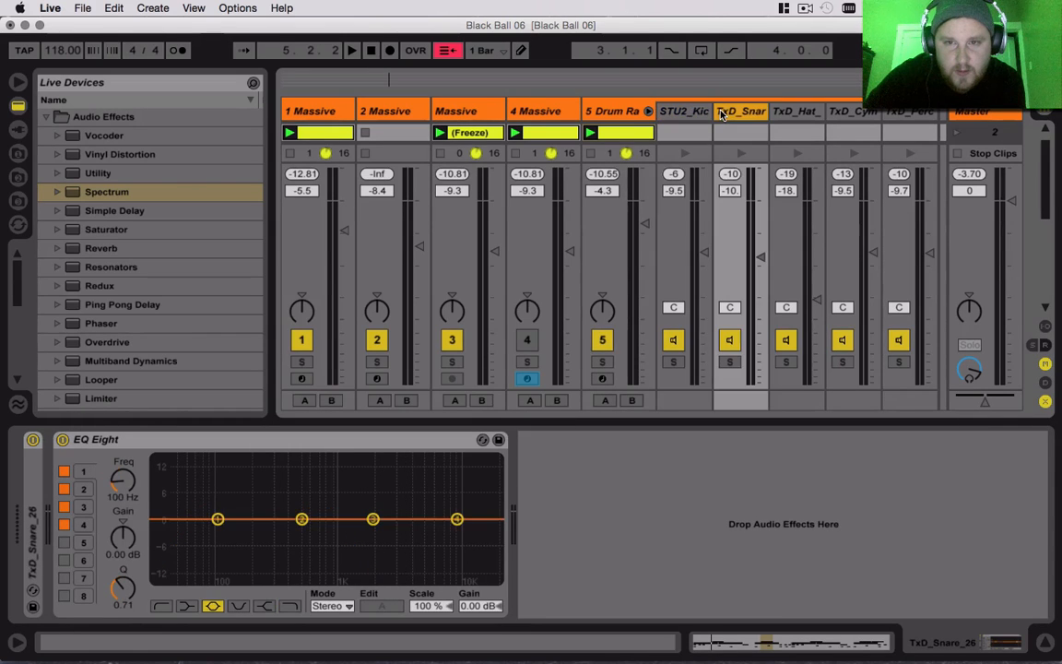
key(space)
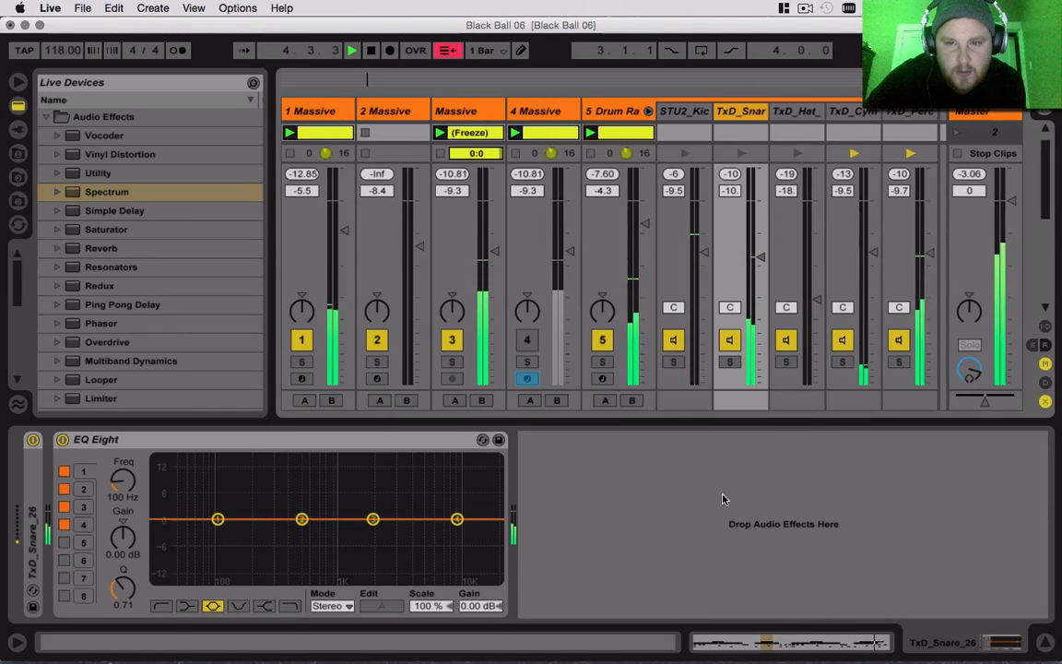
Solo the TxD_Snare_26 pad in the Drum Rack during playback to hear it without the other drums.
click(729, 361)
click(730, 361)
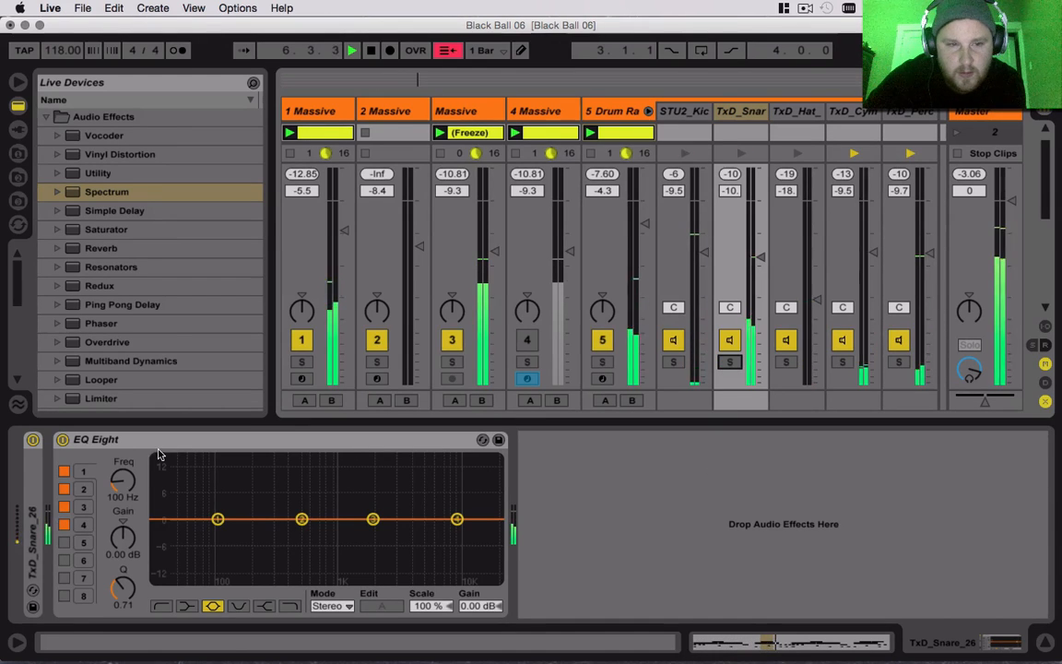
click(643, 114)
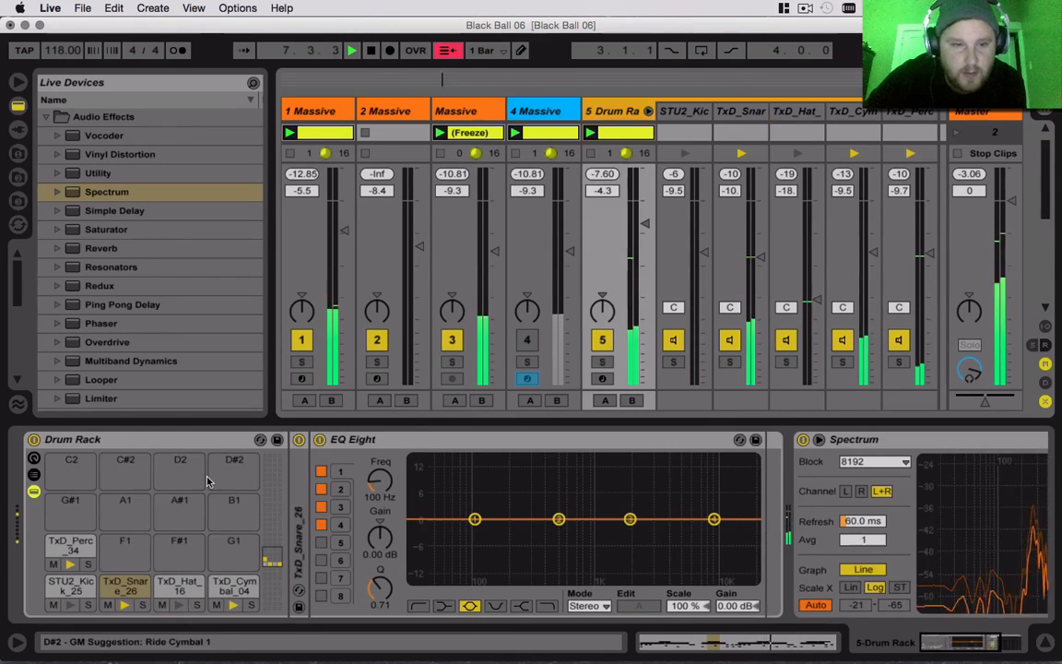
click(143, 604)
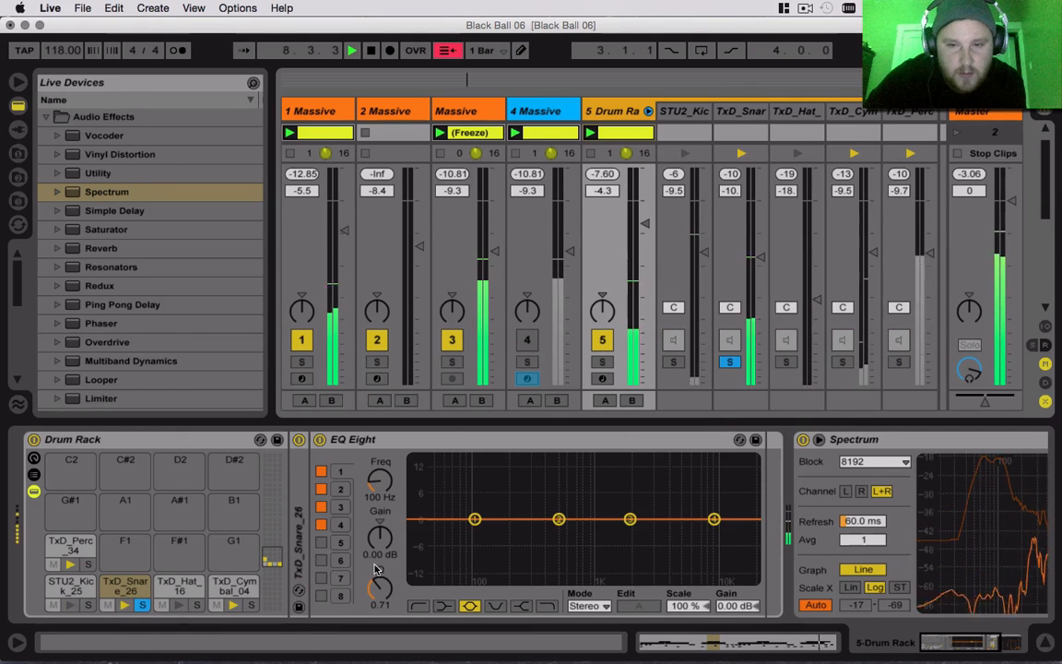
Set band 1 of the snare's EQ Eight to a low cut at about 206 Hz with Q 0.95.
click(949, 648)
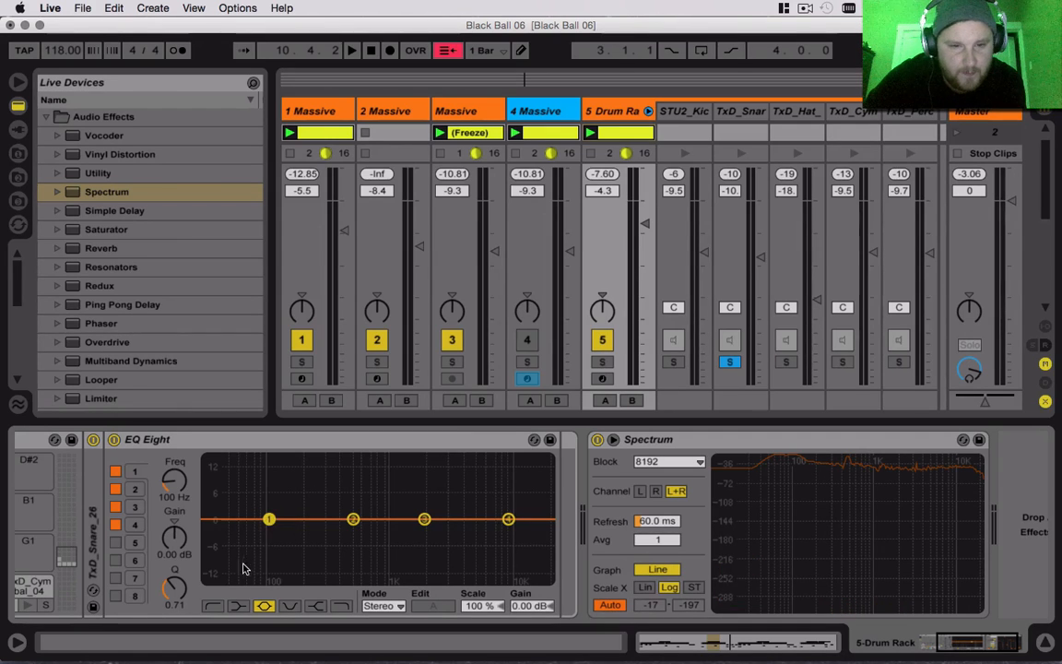
click(212, 606)
key(space)
drag(267, 532, 307, 526)
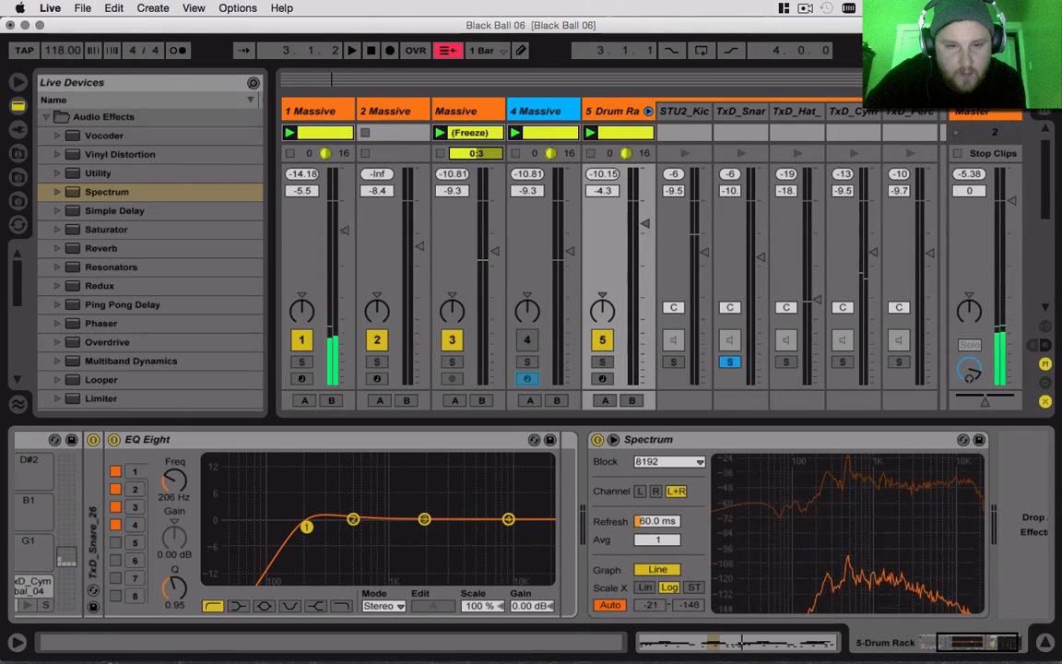
Raise band 2 of the snare's EQ Eight as a narrow bell with Q 2.39, moving it from about 1 kHz down to 544 Hz.
drag(306, 526, 382, 499)
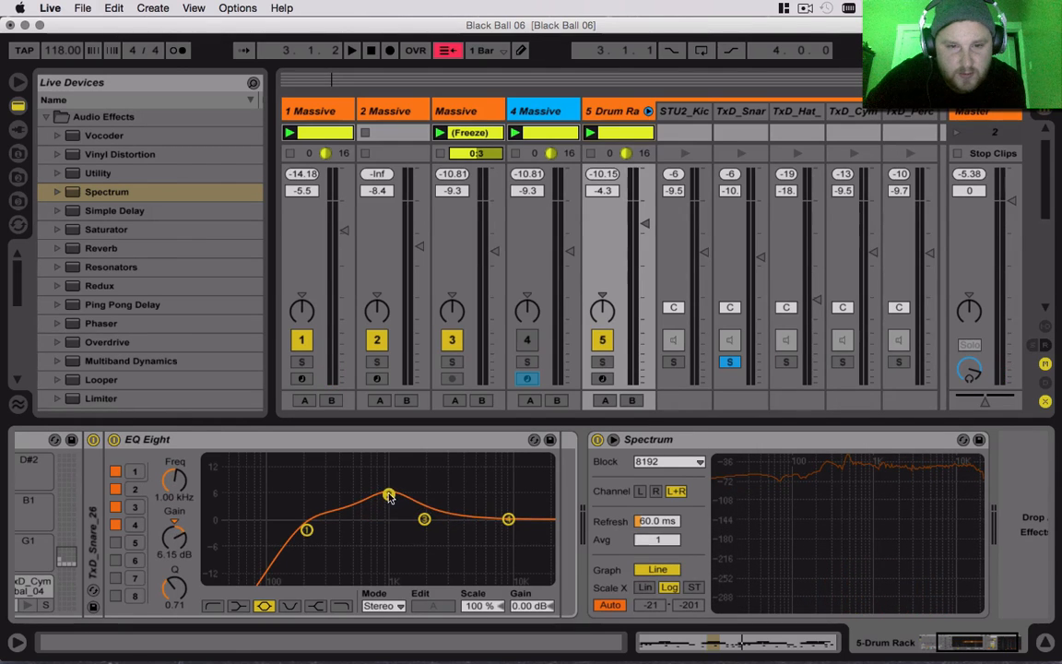
drag(184, 586, 185, 573)
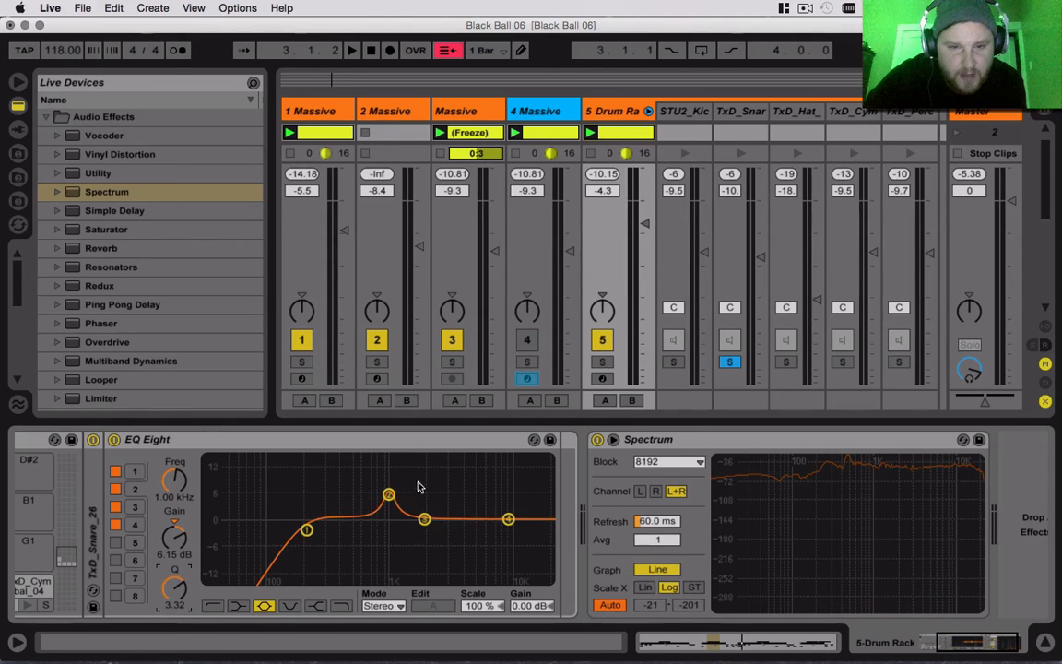
mouse_move(382, 495)
mouse_down()
mouse_move(359, 498)
mouse_move(385, 499)
mouse_up()
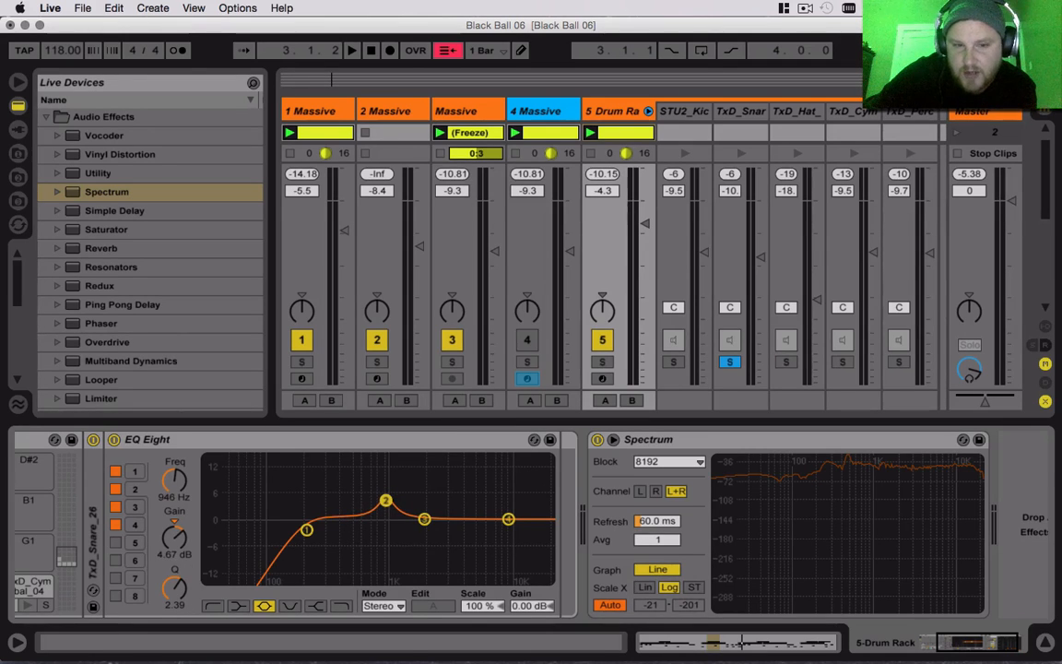
drag(385, 500, 349, 503)
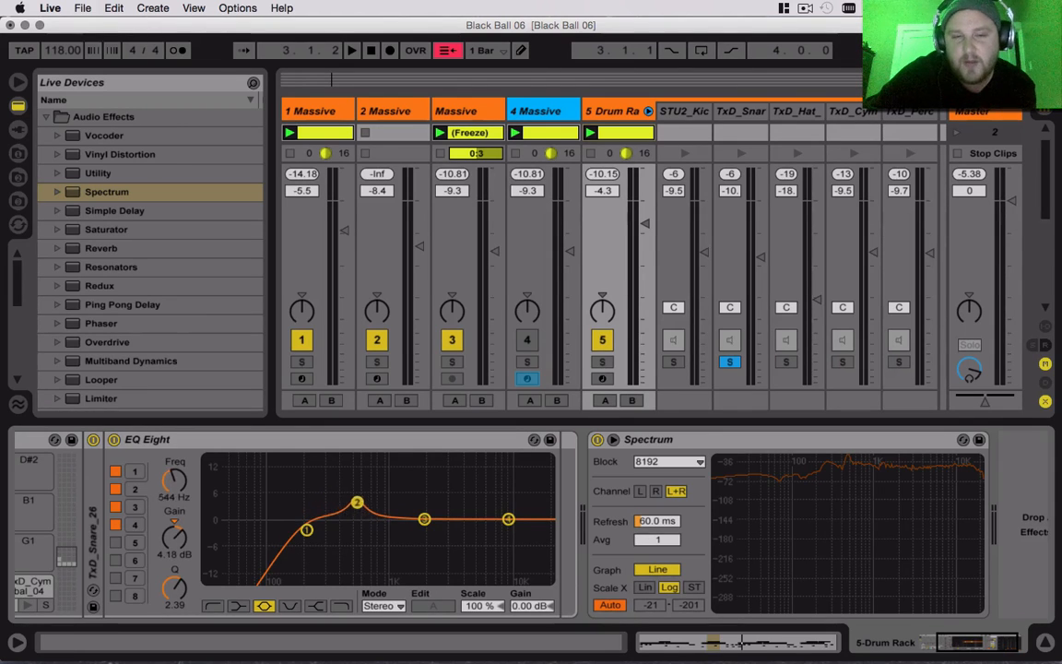
Sweep the snare's band 2 boost across the low mids during playback, settling at about 319 Hz with 4.67 dB gain.
key(space)
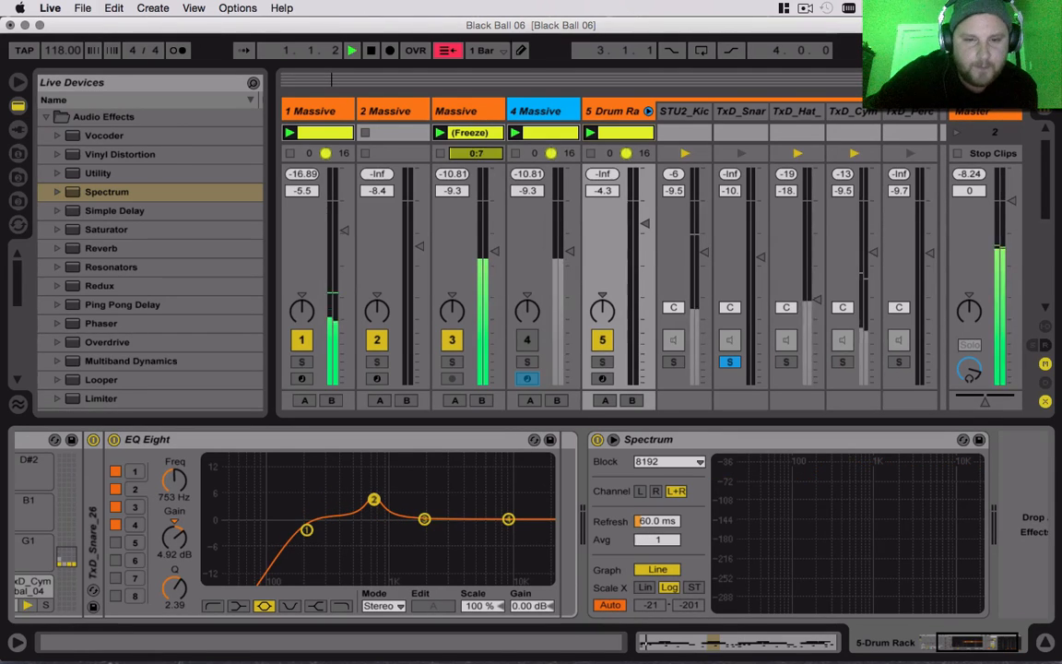
drag(373, 498, 326, 500)
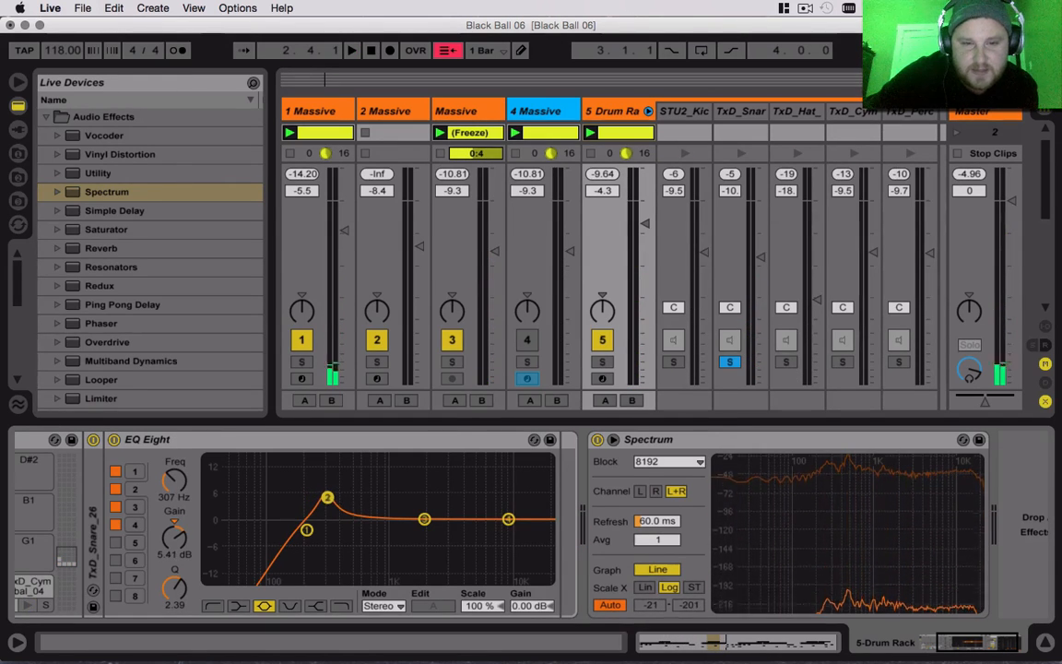
key(space)
drag(327, 500, 357, 499)
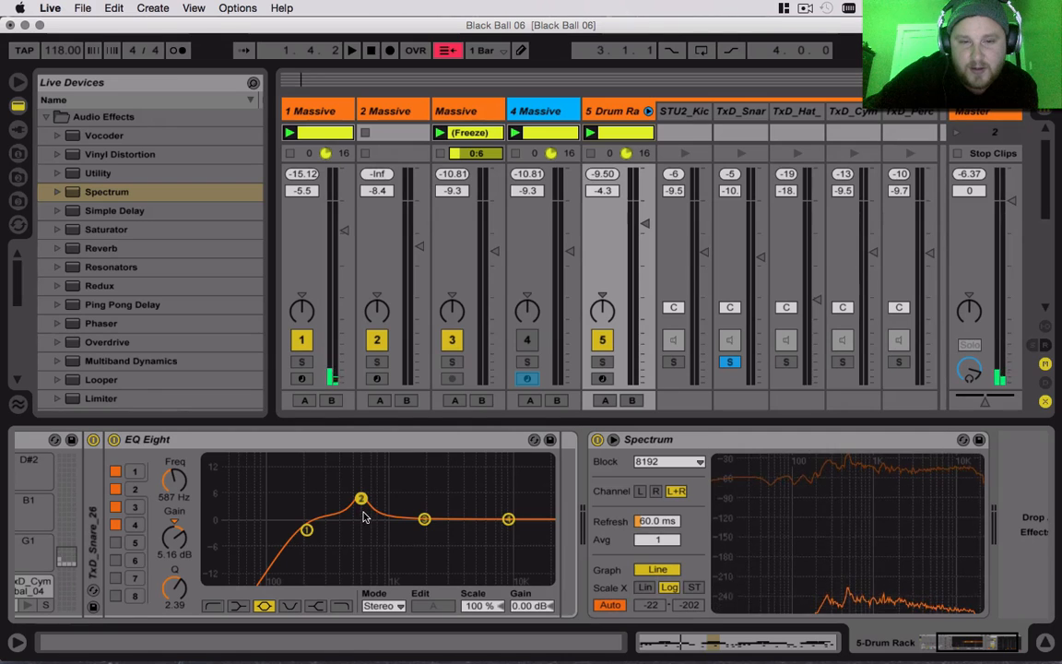
key(space)
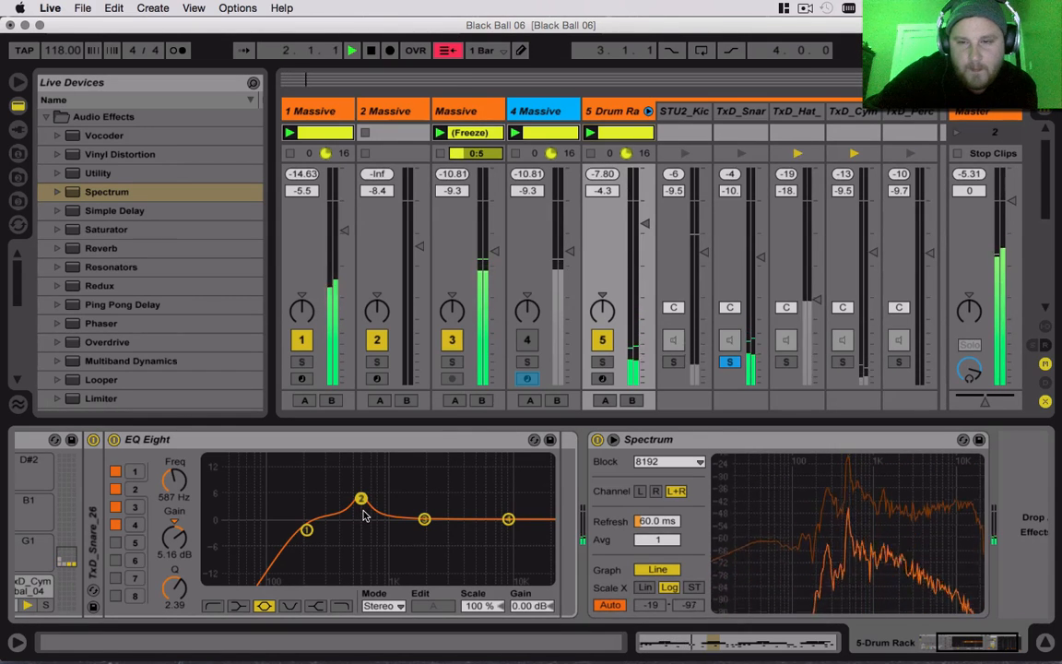
mouse_move(360, 499)
mouse_down()
mouse_move(431, 495)
mouse_move(339, 498)
mouse_up()
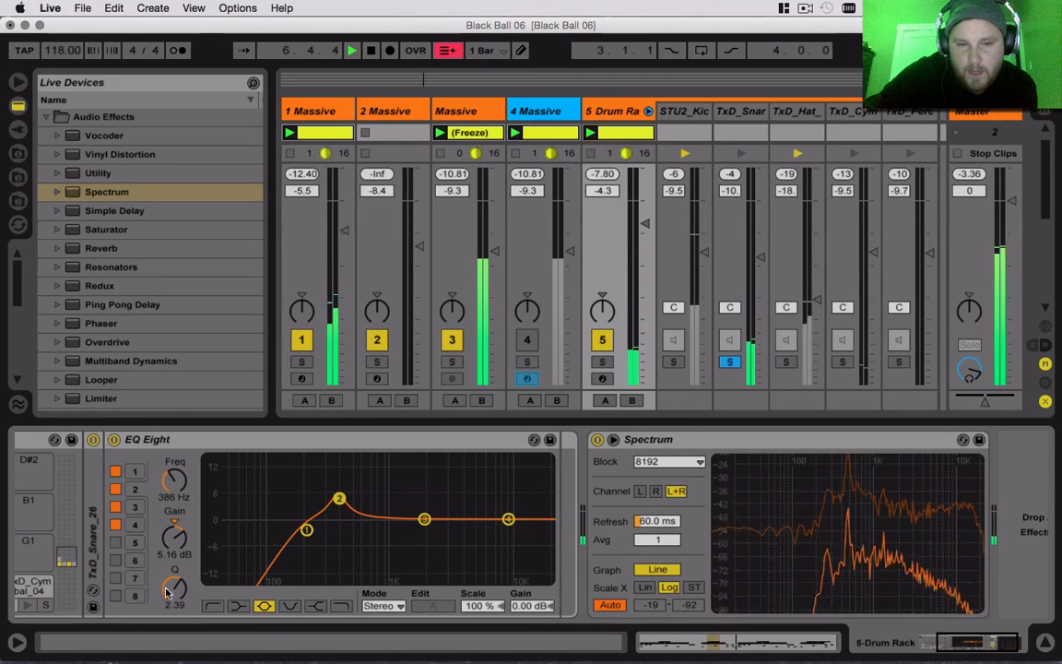
scroll(339, 497, down, 5)
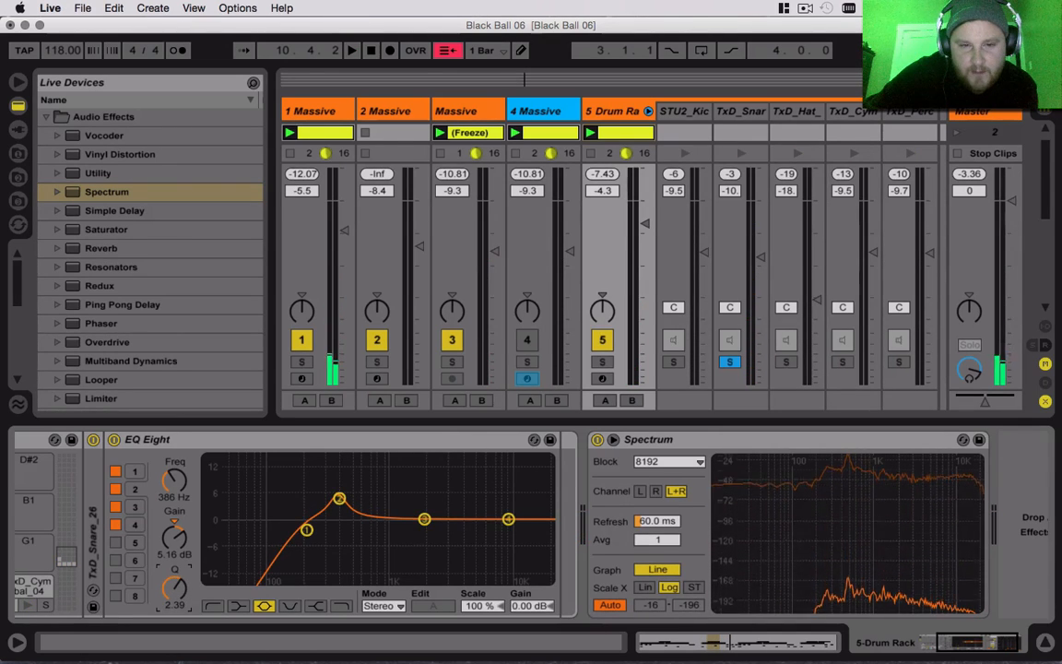
drag(341, 501, 339, 497)
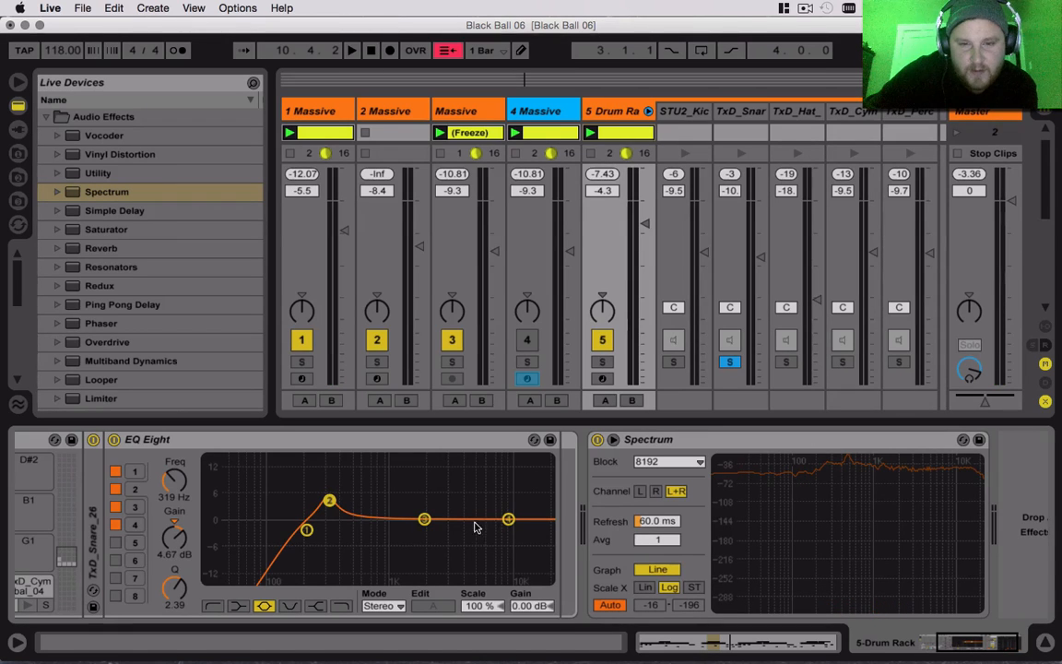
Set band 4 of the snare's EQ Eight to a high cut at about 15.6 kHz with Q 0.68, listening during playback.
click(341, 605)
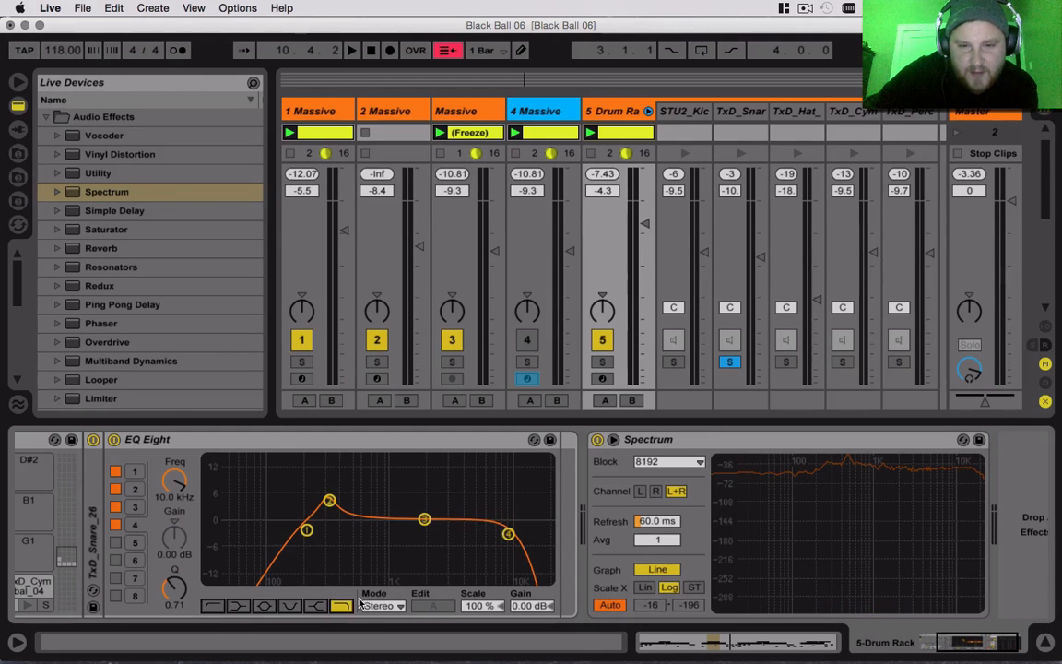
key(space)
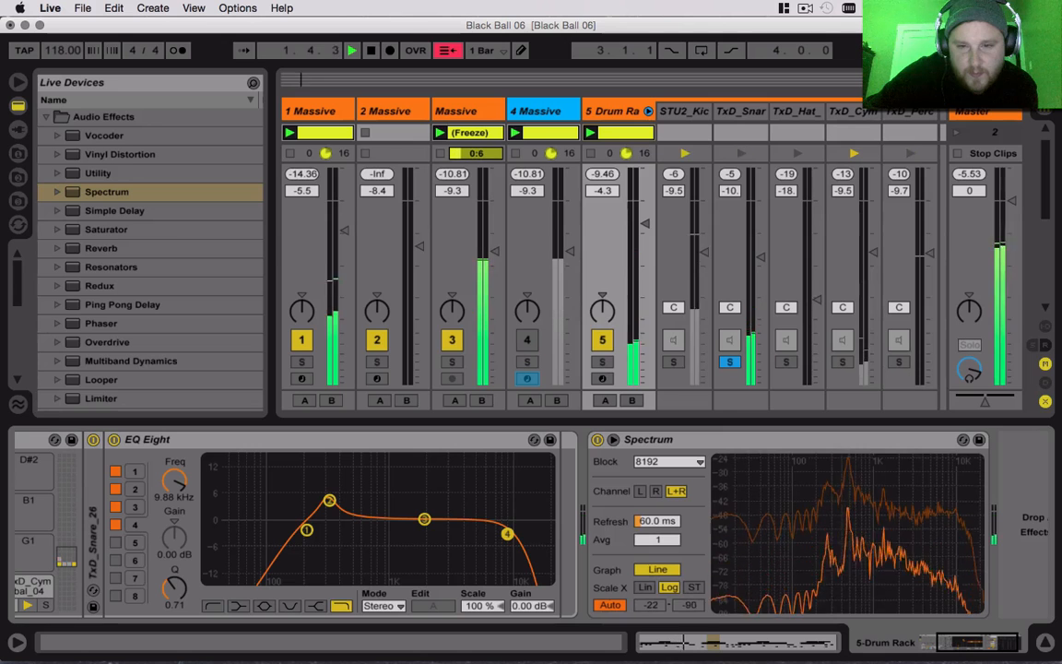
drag(507, 533, 530, 535)
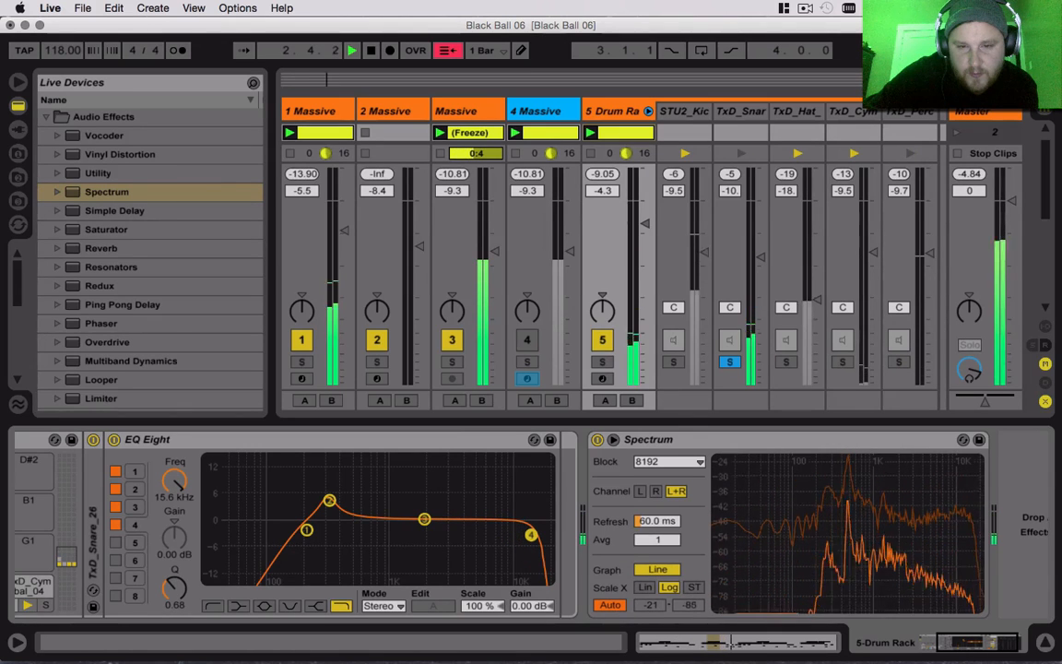
key(space)
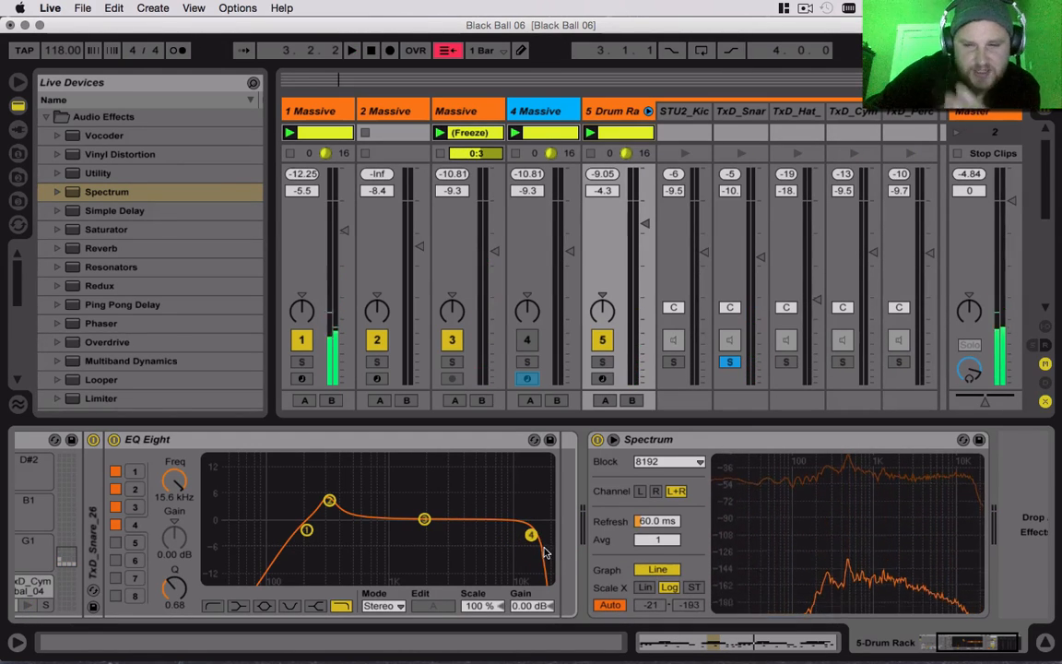
Shift the snare's band 2 boost up to about 911 Hz and back down to about 226 Hz with 4.92 dB gain.
drag(970, 645, 945, 645)
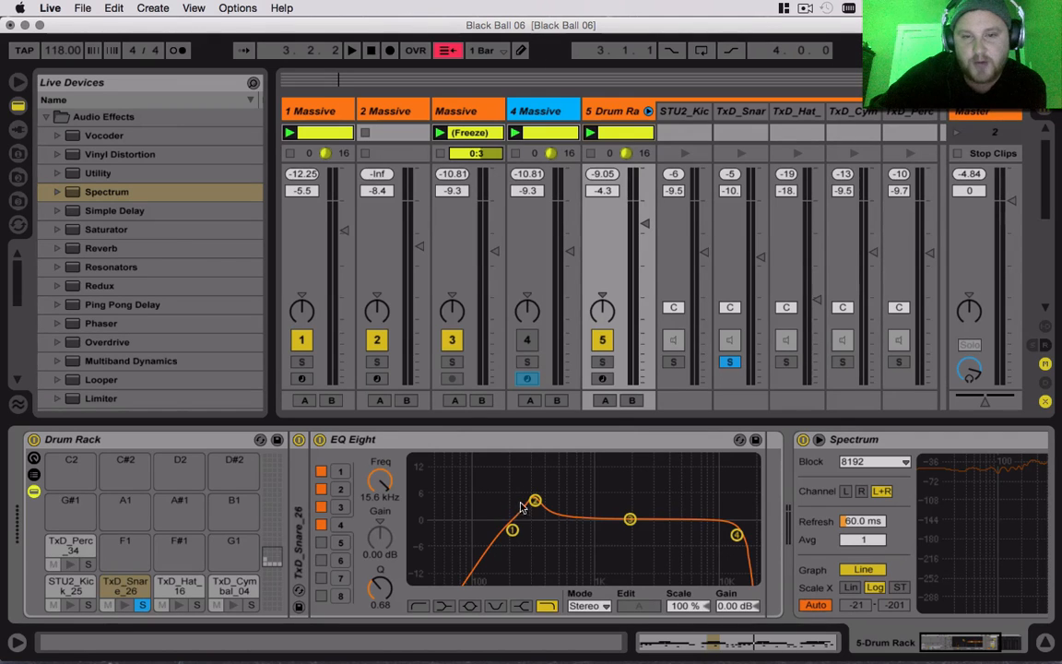
drag(532, 501, 582, 500)
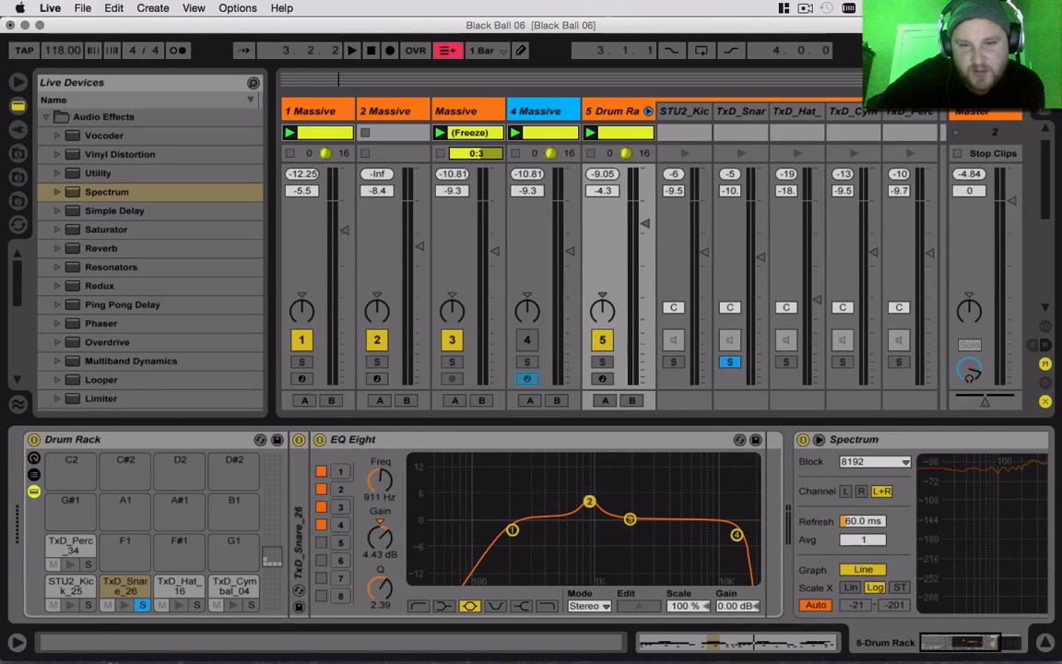
drag(589, 500, 538, 496)
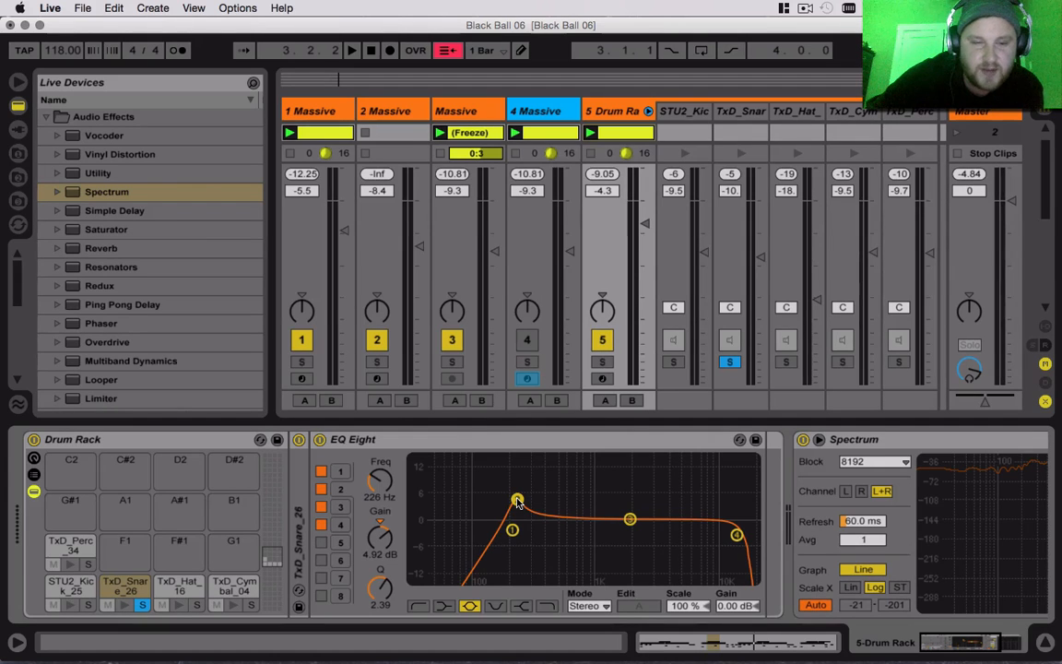
Unsolo the snare during playback and solo the TxD_Hat_16 pad with its EQ Eight shown.
click(141, 606)
key(space)
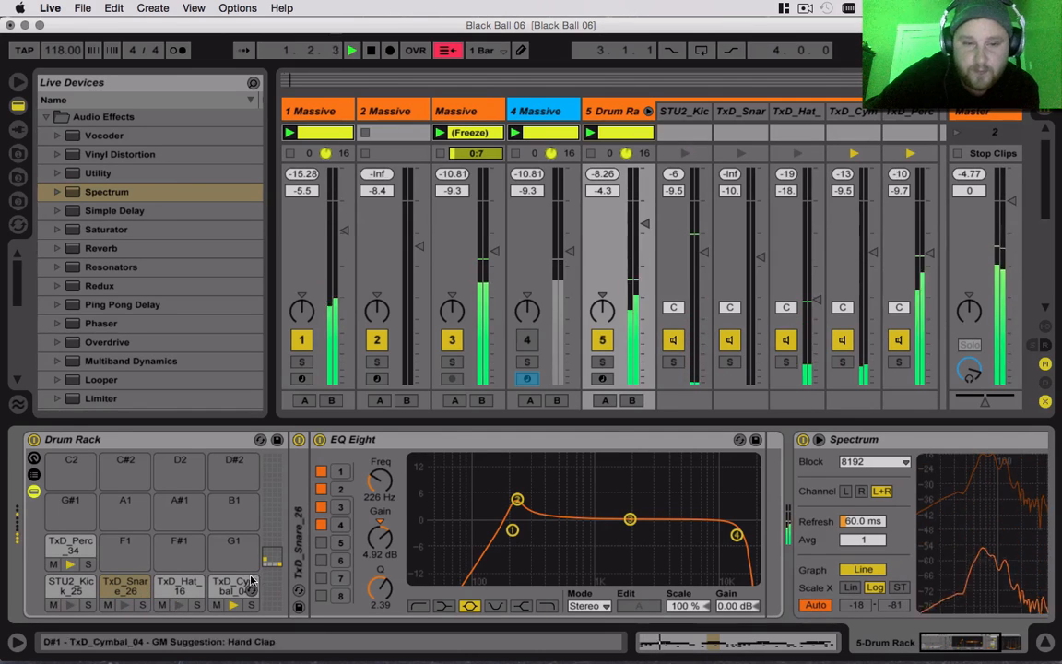
click(182, 590)
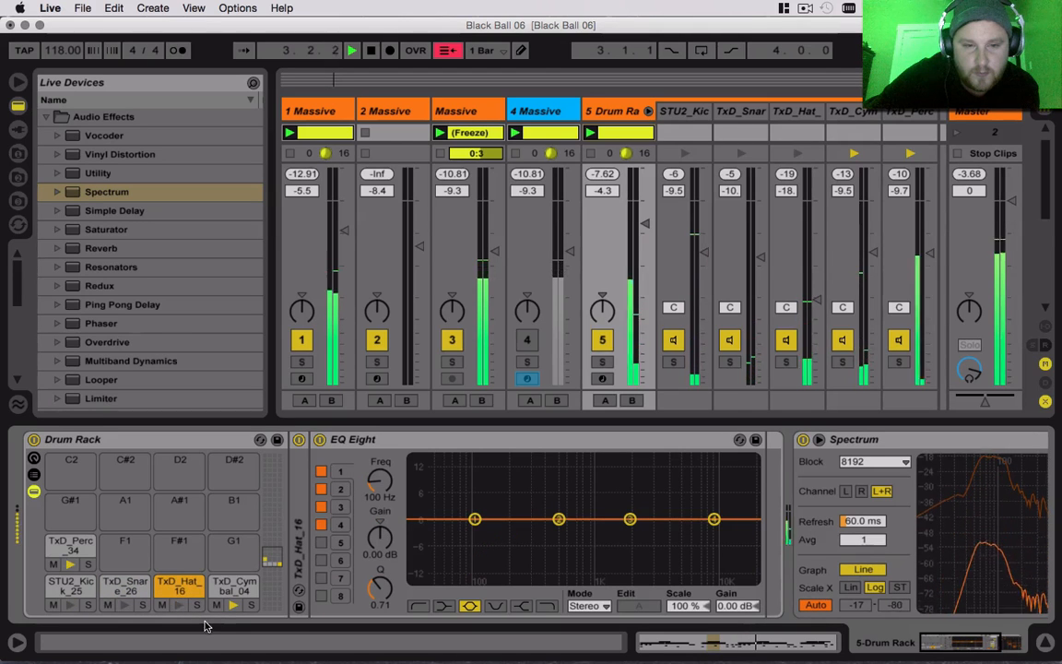
click(198, 606)
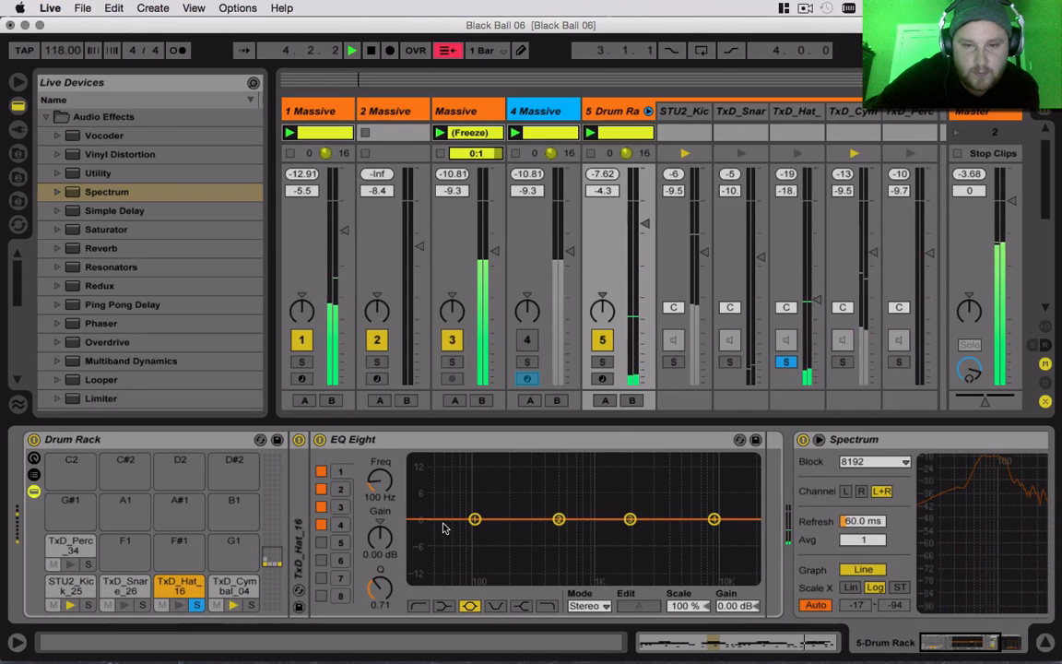
Set band 1 of the hat's EQ Eight to a low cut at about 1.88 kHz with Q 0.95, listening during playback.
click(961, 652)
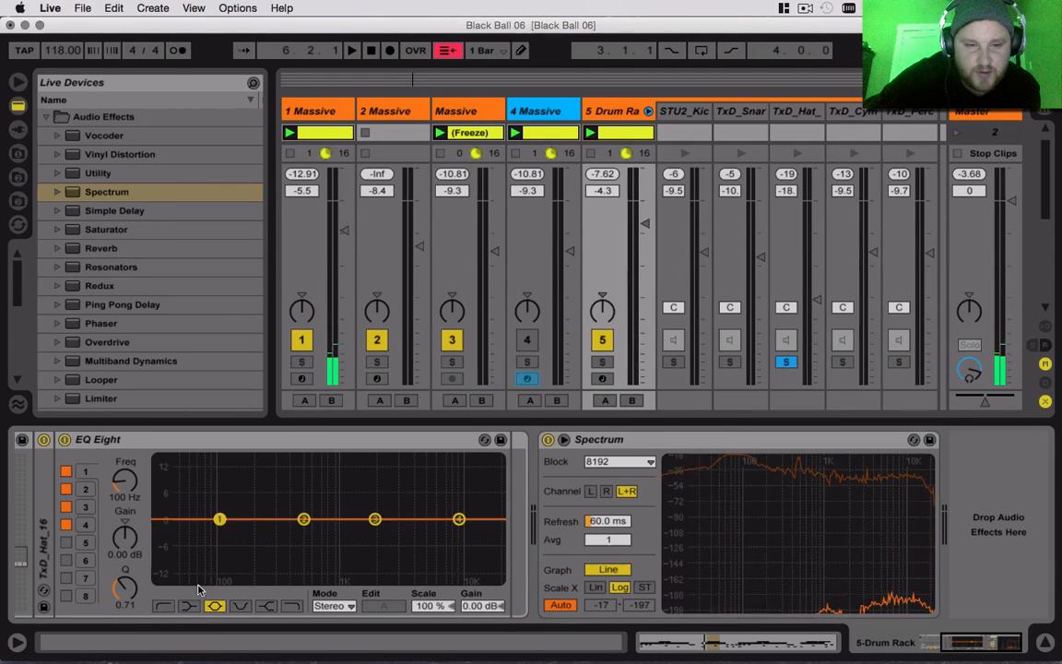
click(163, 606)
drag(235, 535, 373, 525)
key(space)
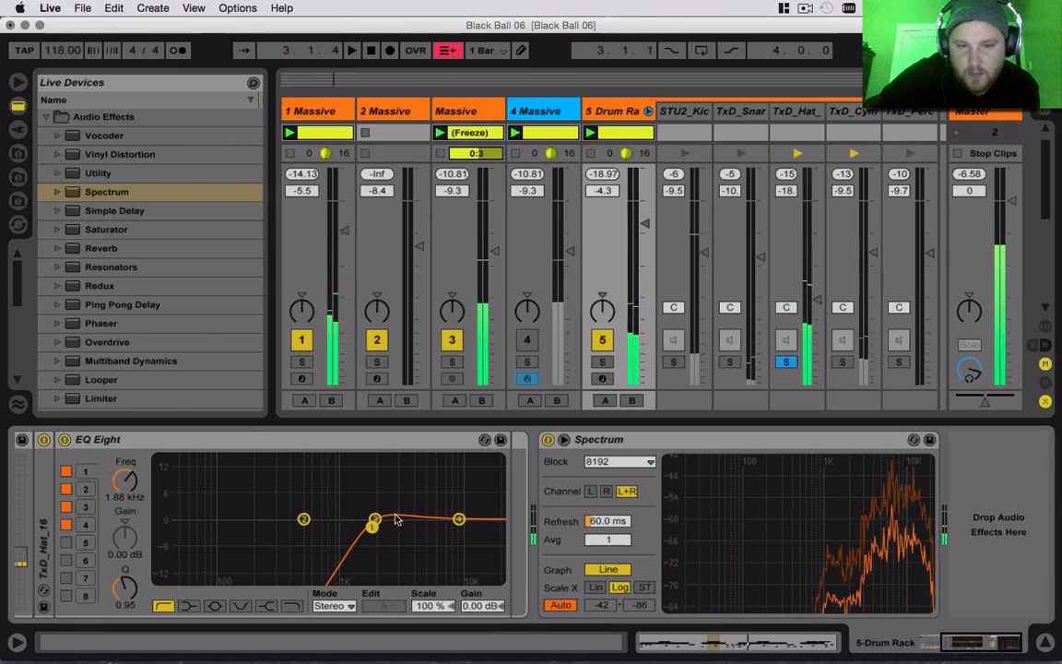
Boost the hat's band 3 by 3.20 dB at about 2.19 kHz, set band 4 to a high cut at 15.0 kHz with Q 1.34, and listen.
drag(374, 519, 379, 509)
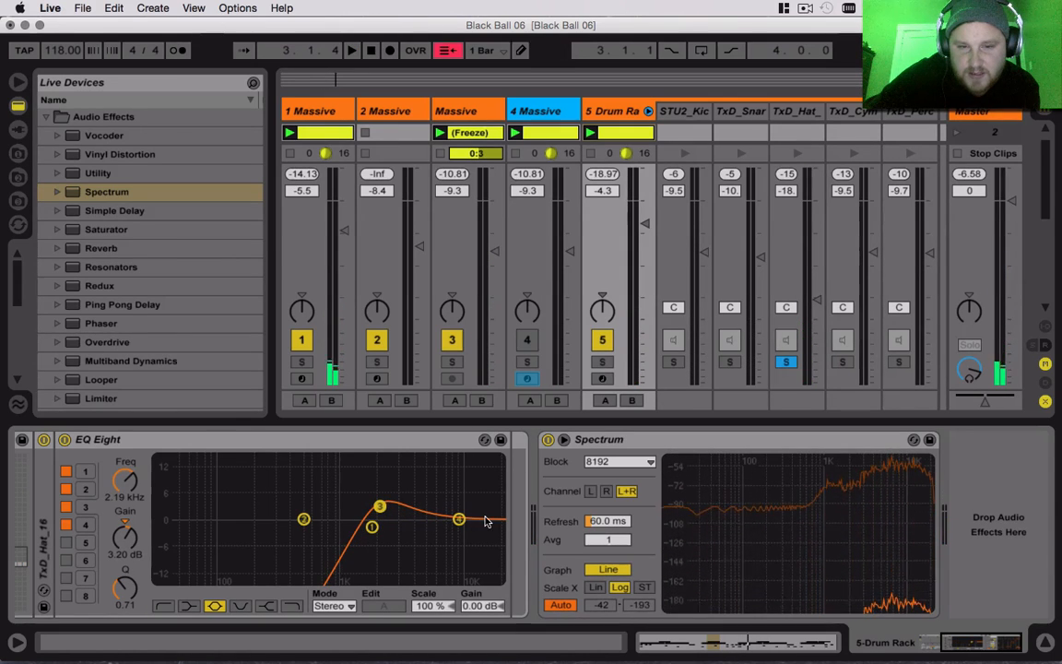
click(289, 606)
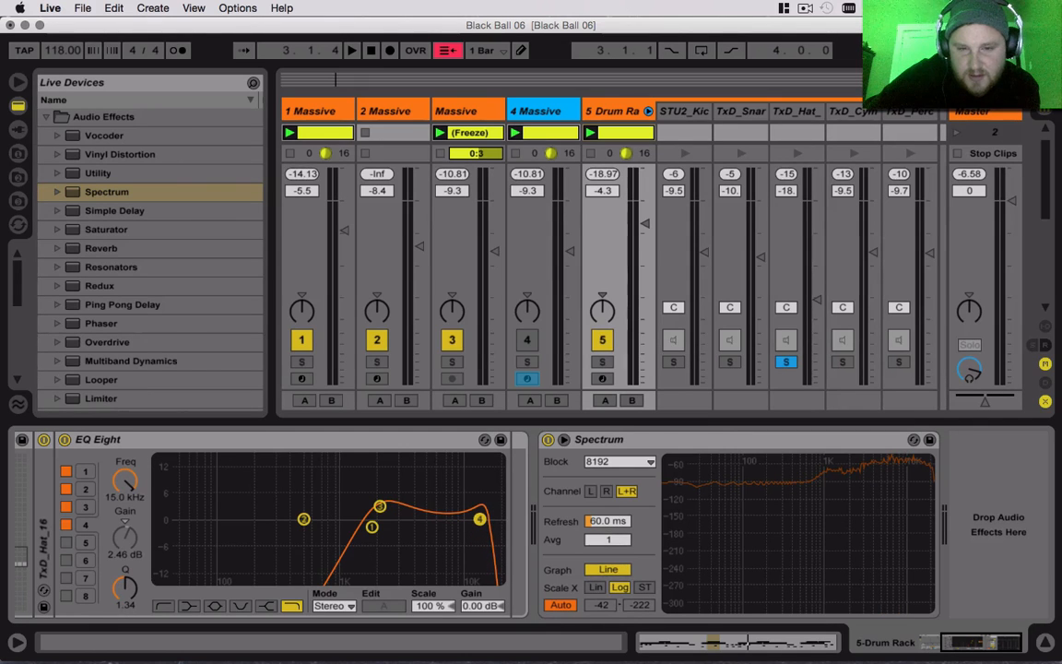
key(space)
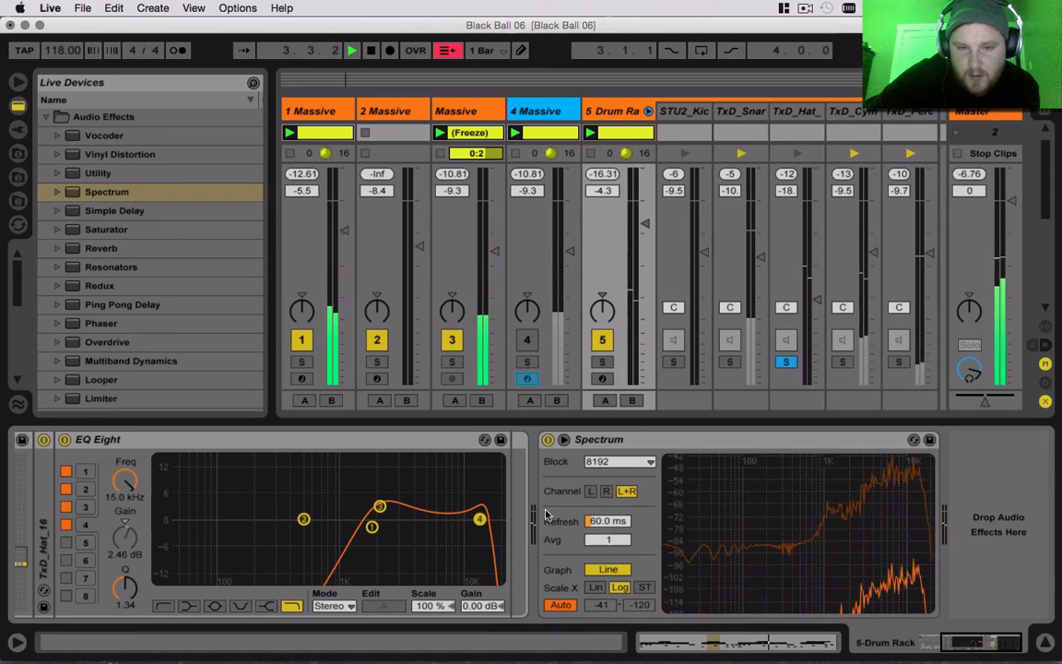
key(space)
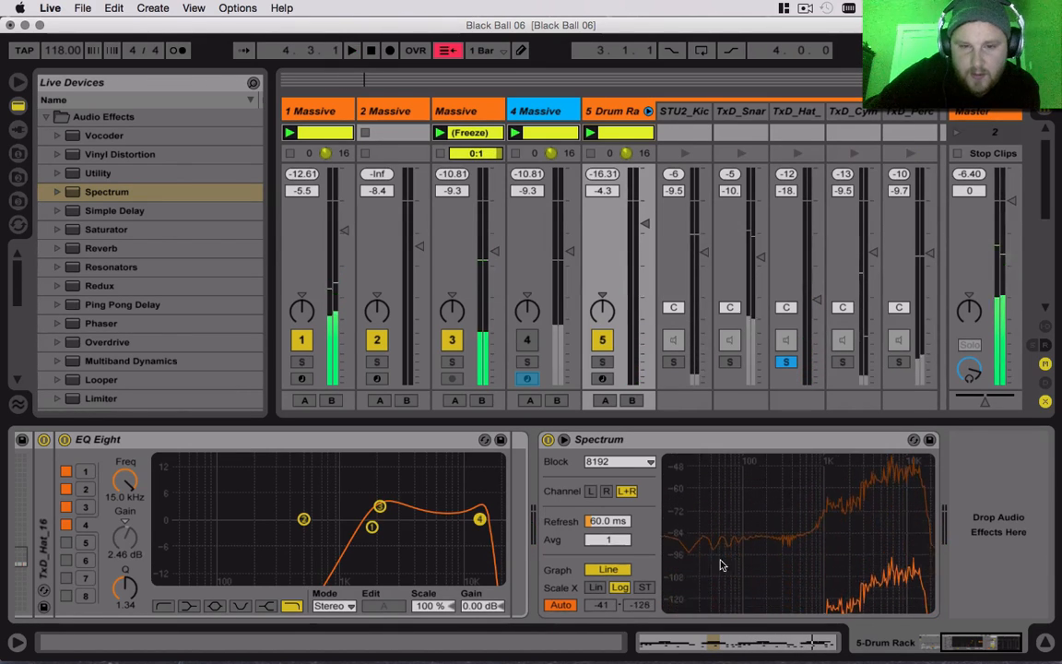
Unsolo the hat and solo the TxD_Cymbal_04 pad during playback with its EQ Eight and Spectrum shown.
click(955, 636)
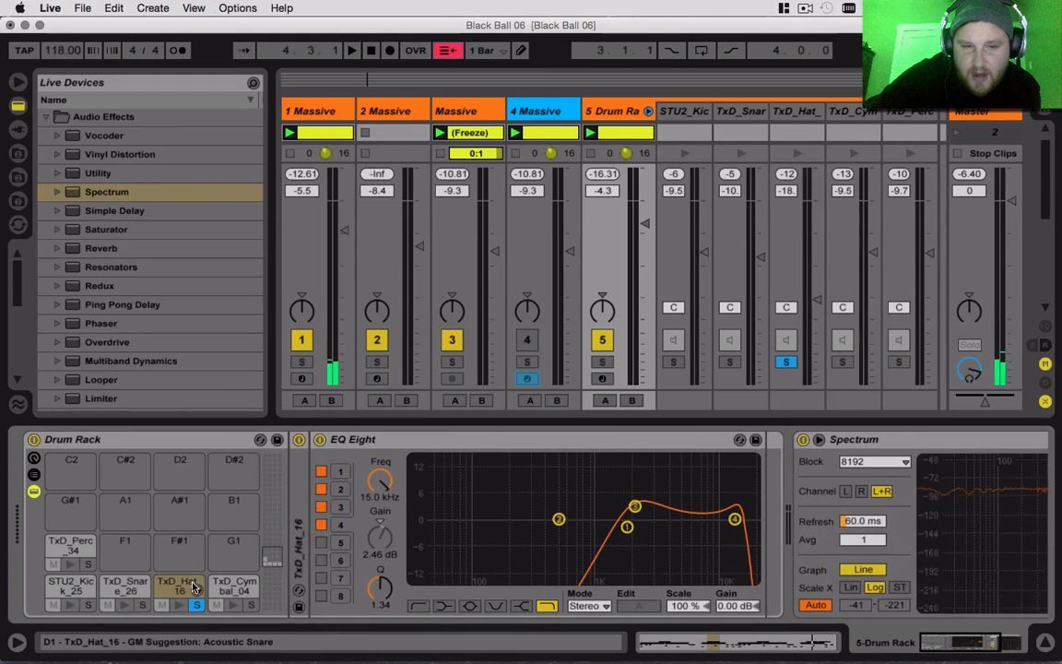
click(233, 595)
key(space)
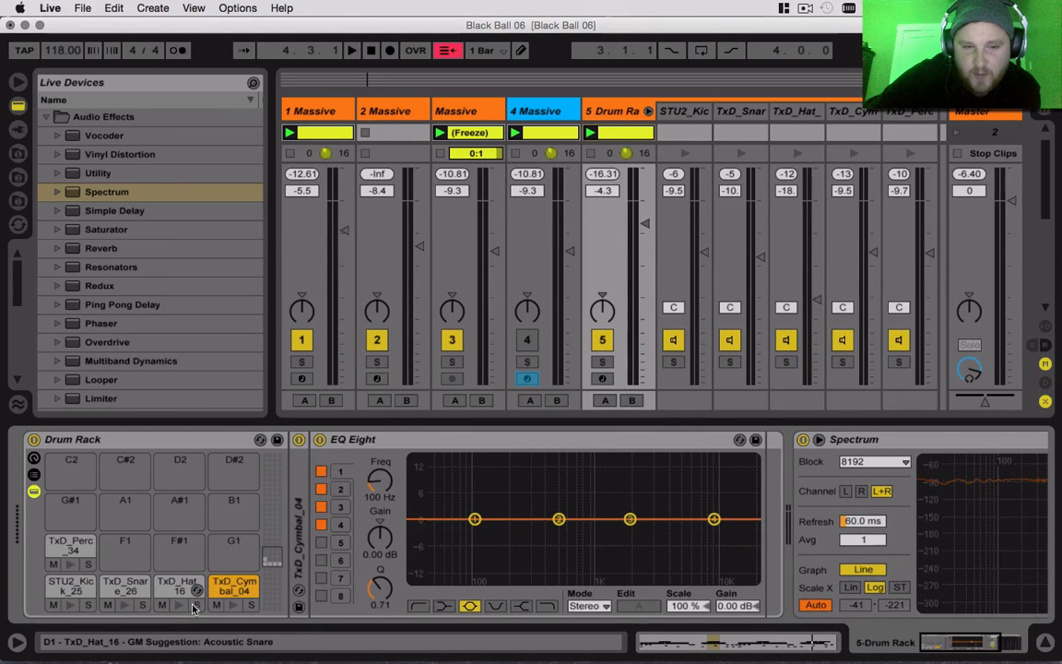
click(252, 605)
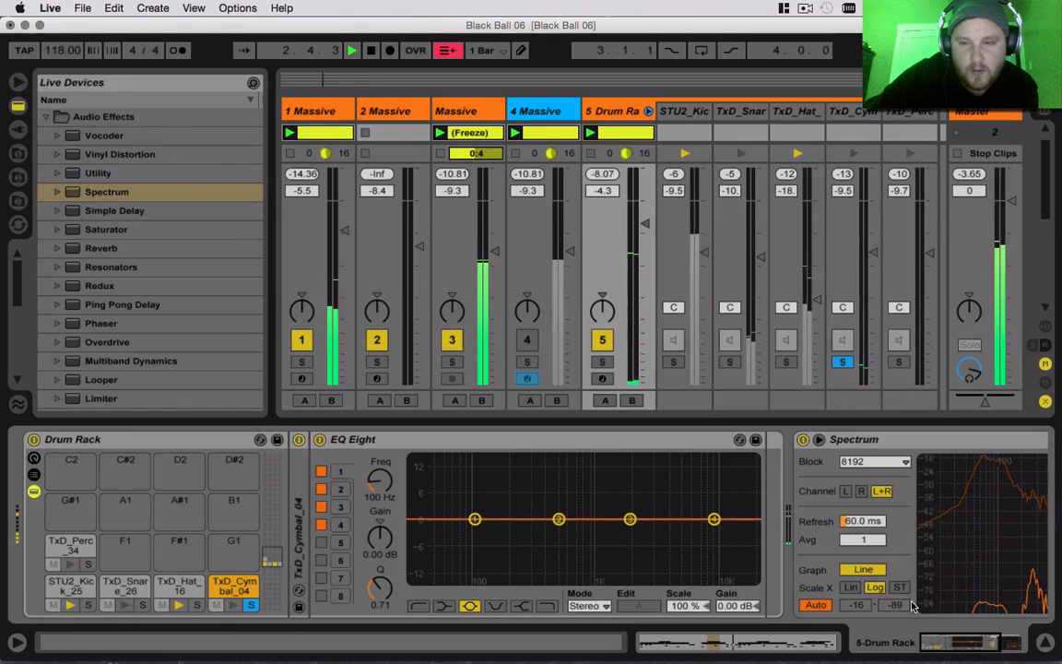
drag(932, 643, 945, 644)
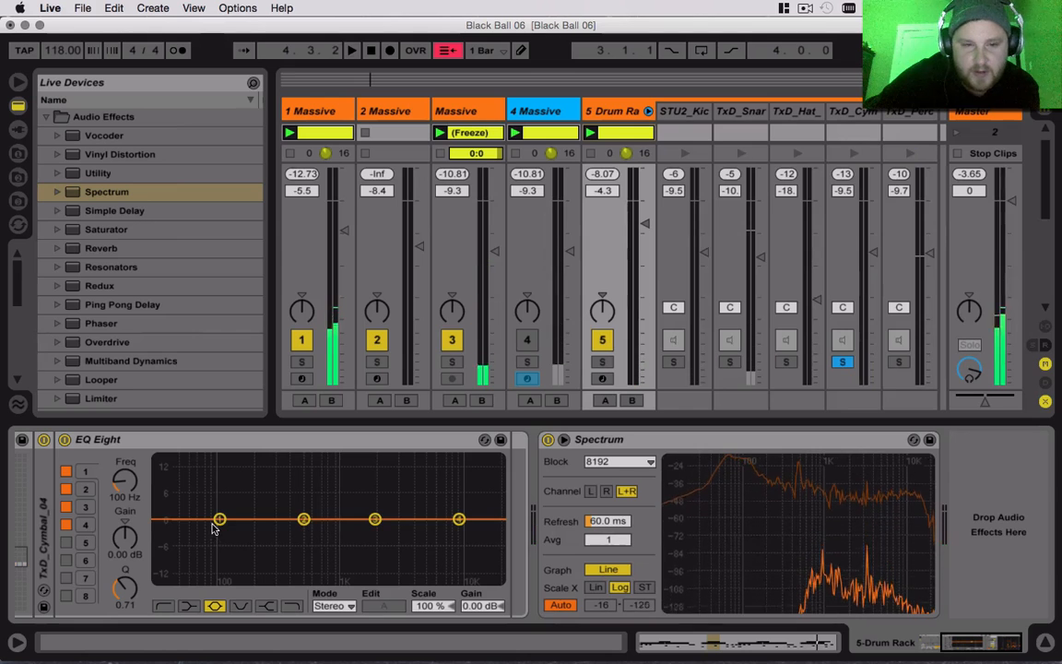
Set the cymbal's band 1 to a low cut at about 753 Hz with Q 1.23 and boost band 3 by 2.21 dB at about 1.17 kHz.
click(163, 605)
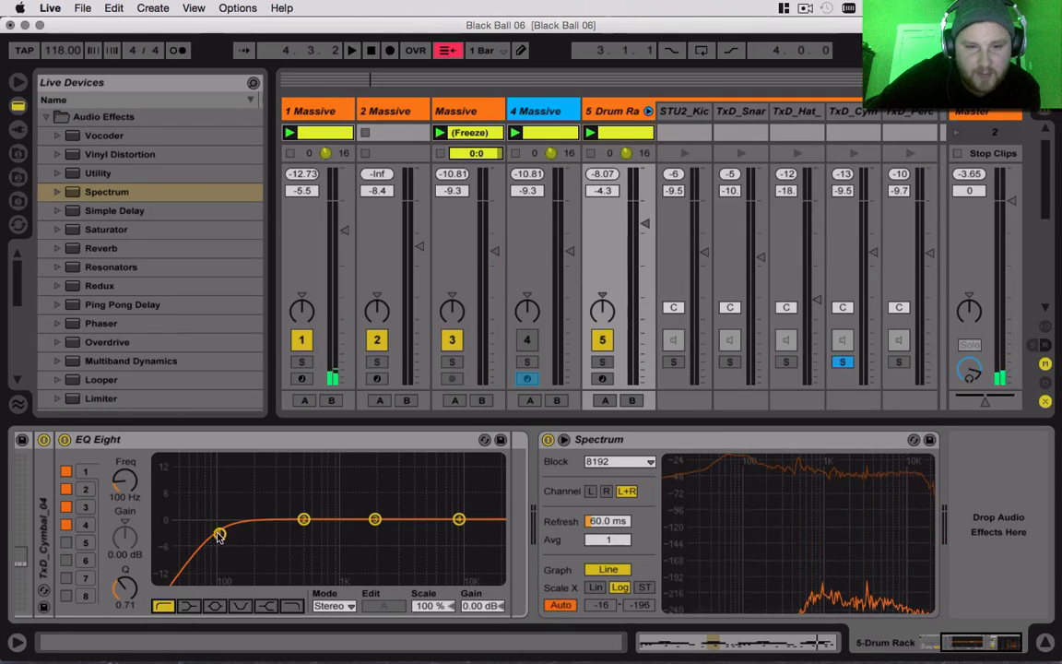
drag(218, 530, 361, 518)
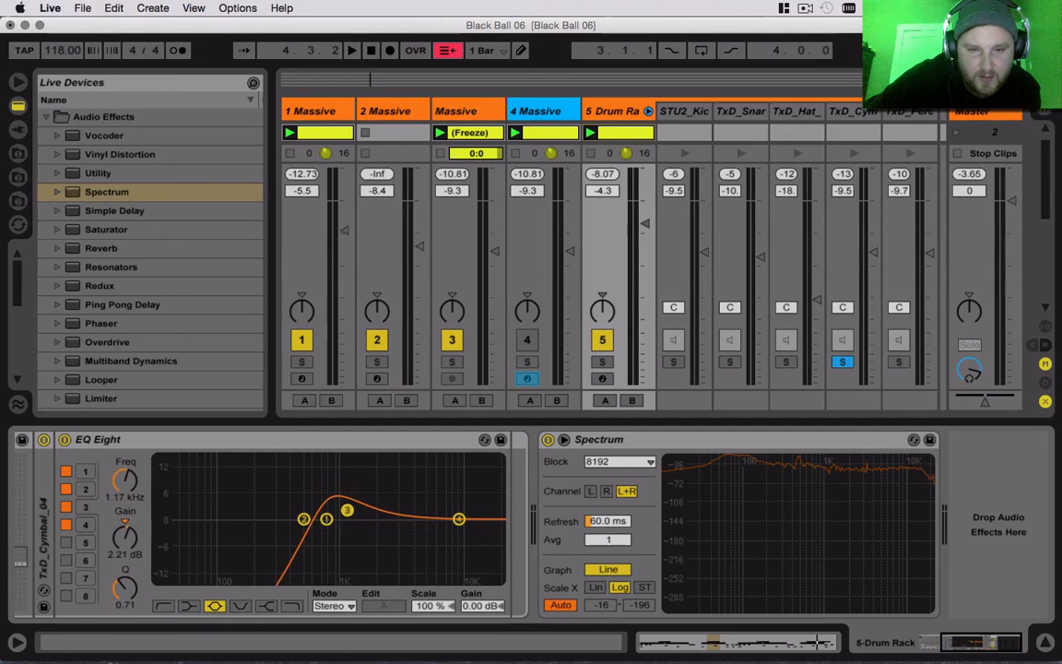
drag(336, 517, 340, 519)
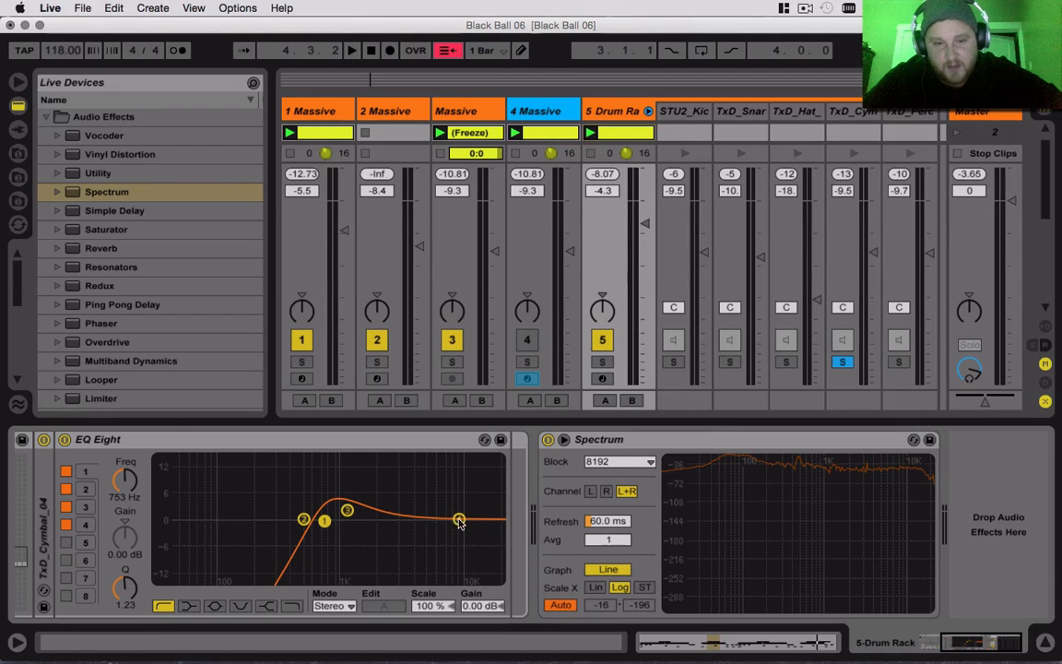
Try cutting the cymbal's band 4 to about -6.15 dB near 10.5 kHz, boosting it, and returning its gain to 0 dB.
drag(460, 522, 460, 538)
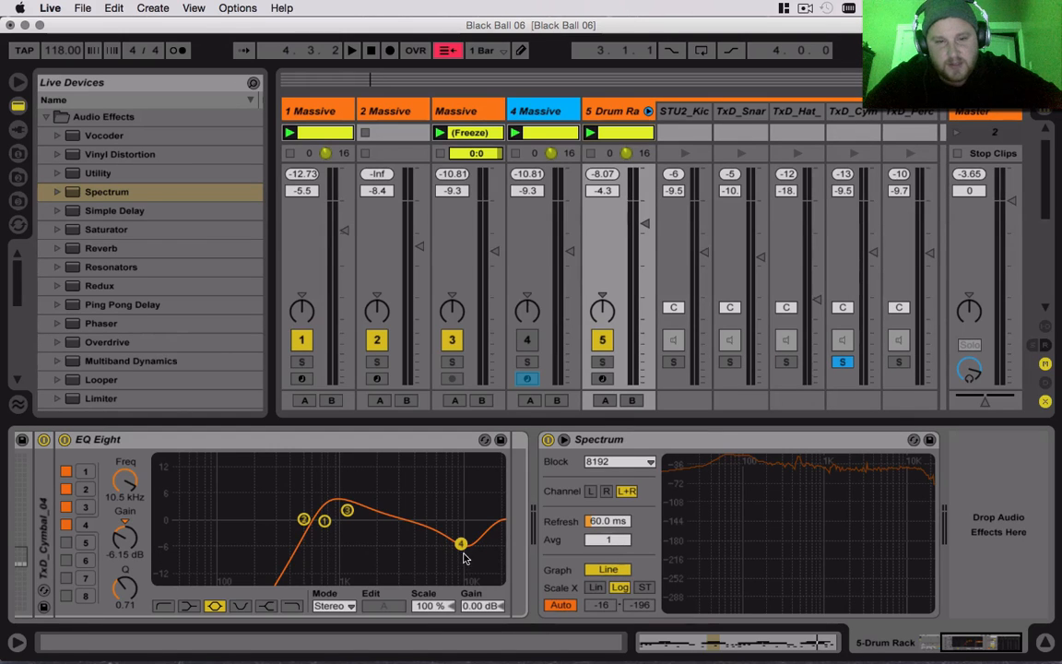
drag(465, 558, 458, 498)
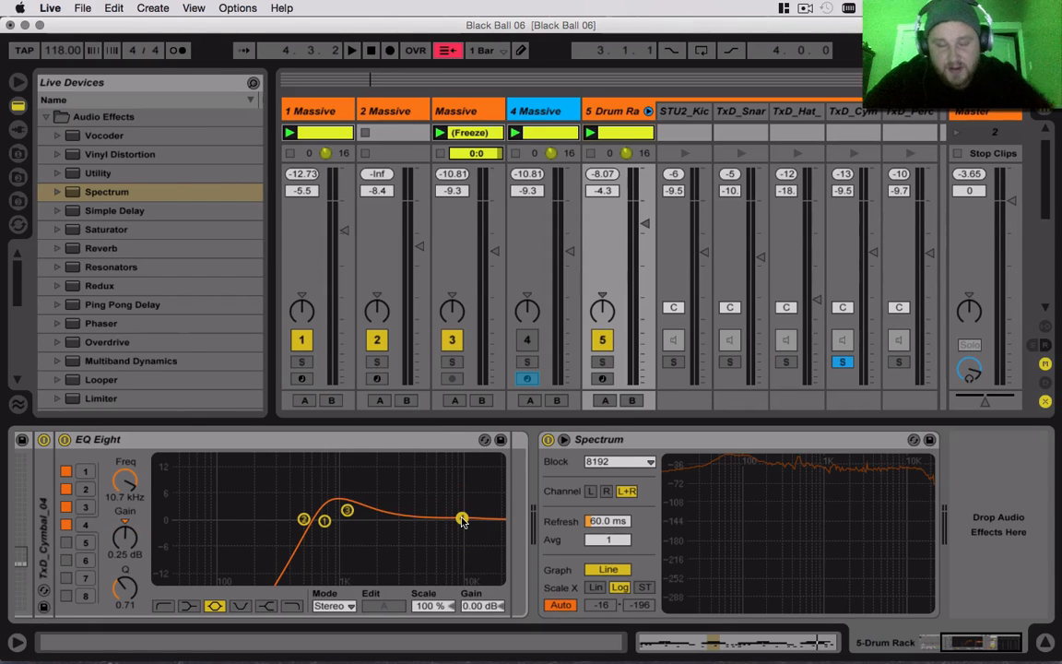
mouse_move(463, 521)
mouse_down()
mouse_move(460, 467)
mouse_move(458, 520)
mouse_up()
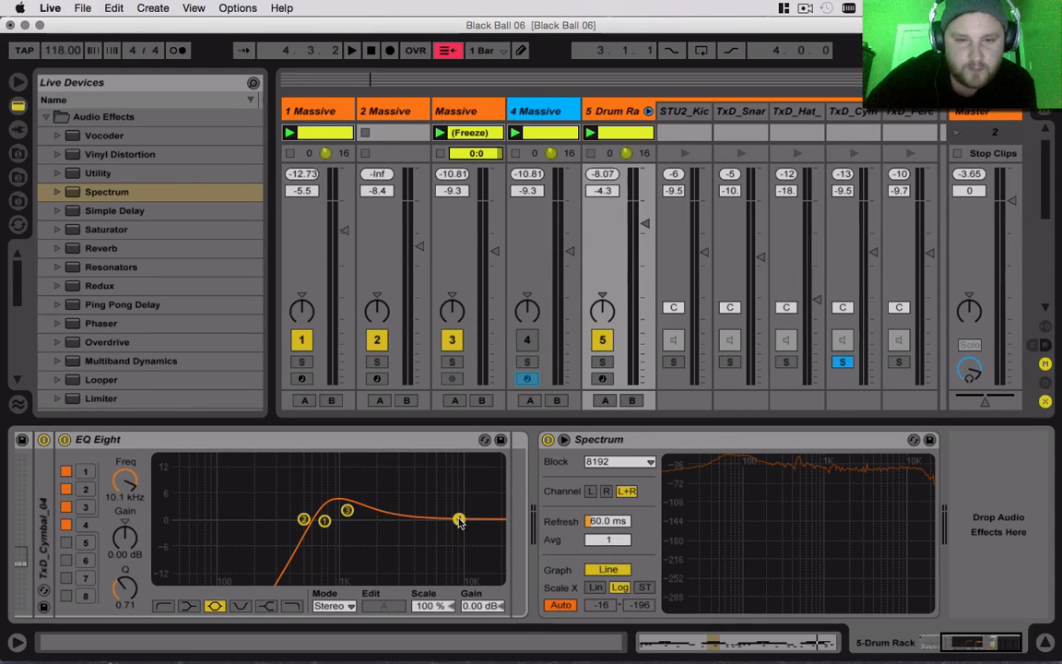
Set band 4 of the cymbal's EQ Eight to a high cut at about 10.5 kHz with Q 1.59, listening during playback.
click(291, 606)
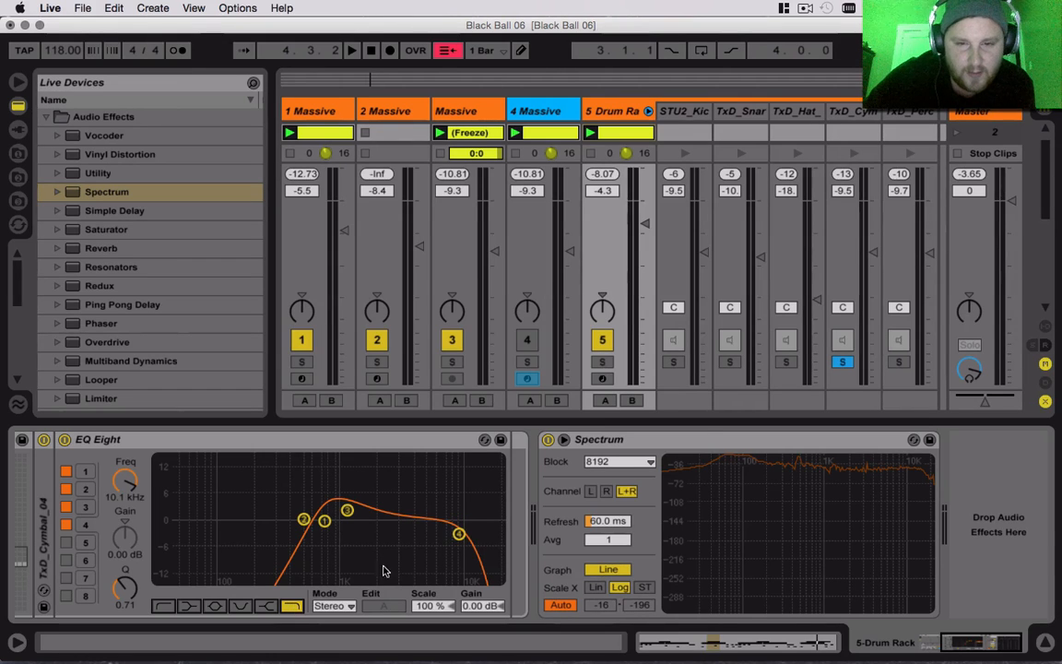
drag(460, 533, 463, 535)
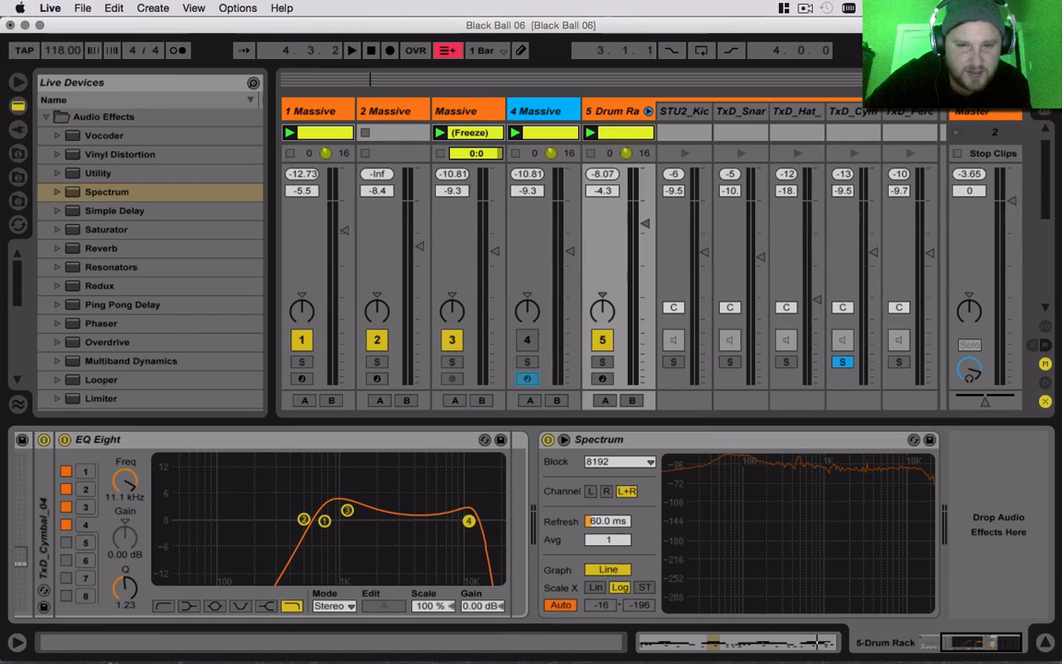
key(space)
mouse_move(463, 523)
mouse_down()
mouse_move(460, 506)
mouse_move(465, 523)
mouse_up()
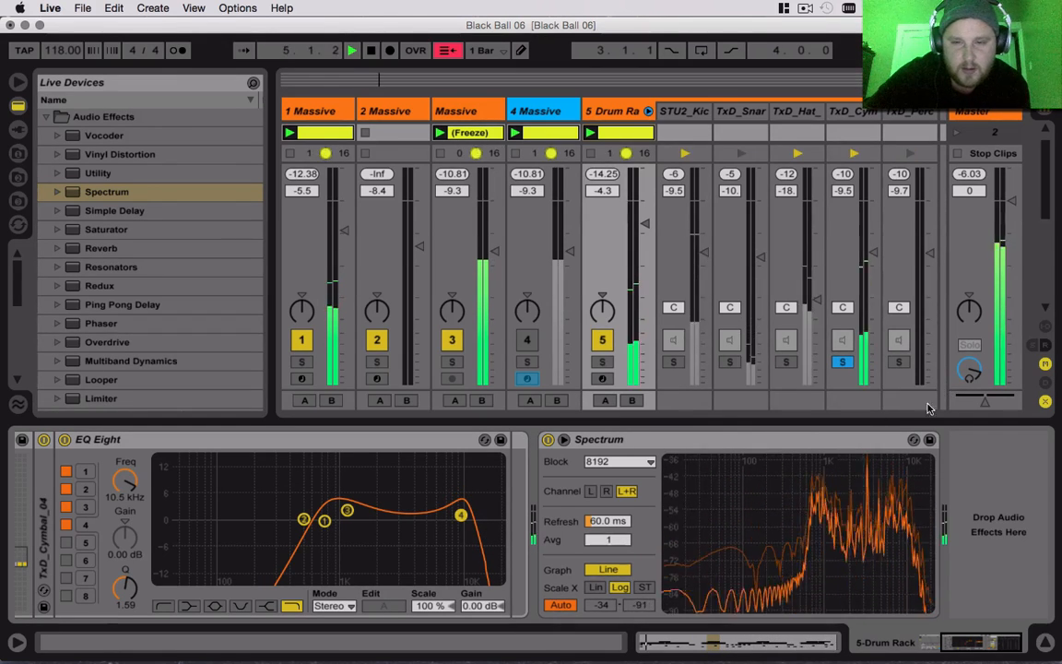
key(space)
Unsolo the cymbal, solo the TxD_Perc_34 pad during playback, and show its EQ Eight and full Spectrum.
drag(991, 643, 970, 657)
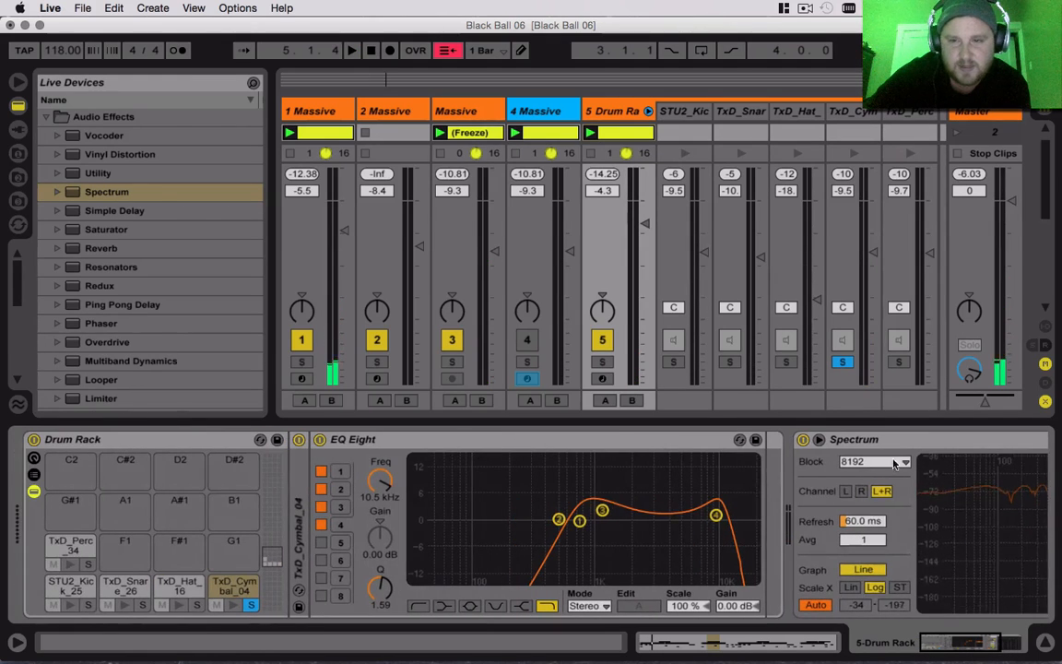
click(842, 361)
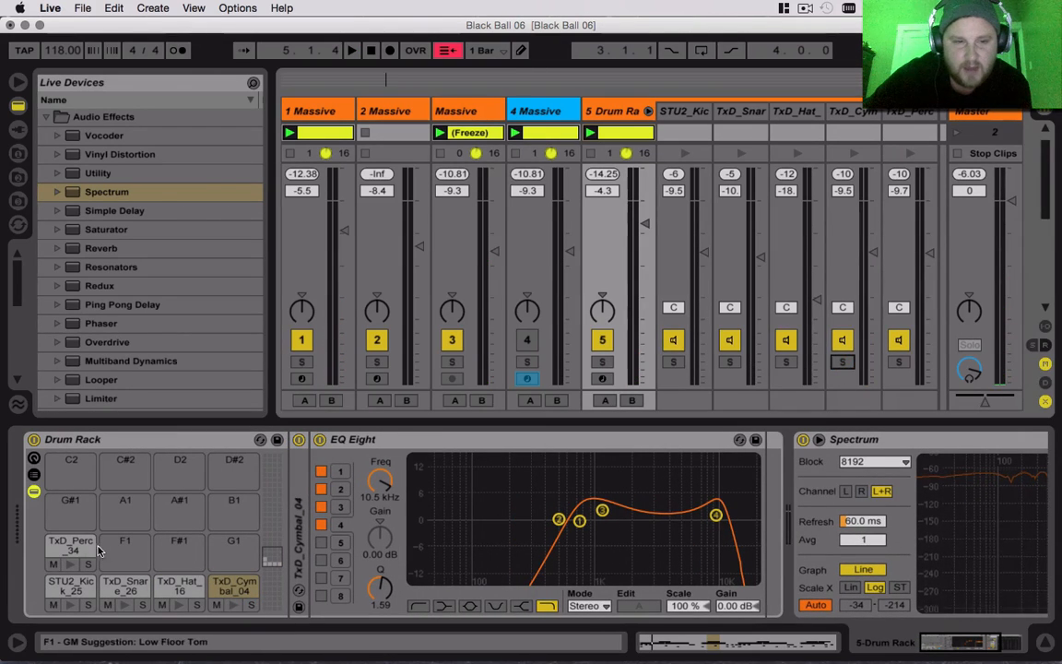
click(63, 544)
key(space)
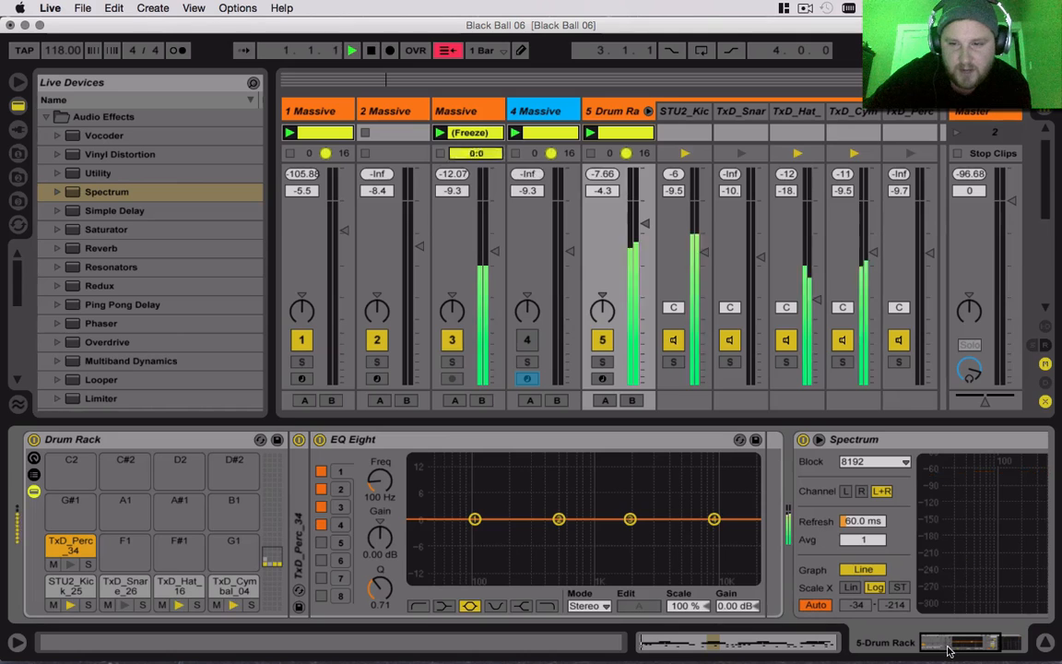
scroll(801, 562, right, 5)
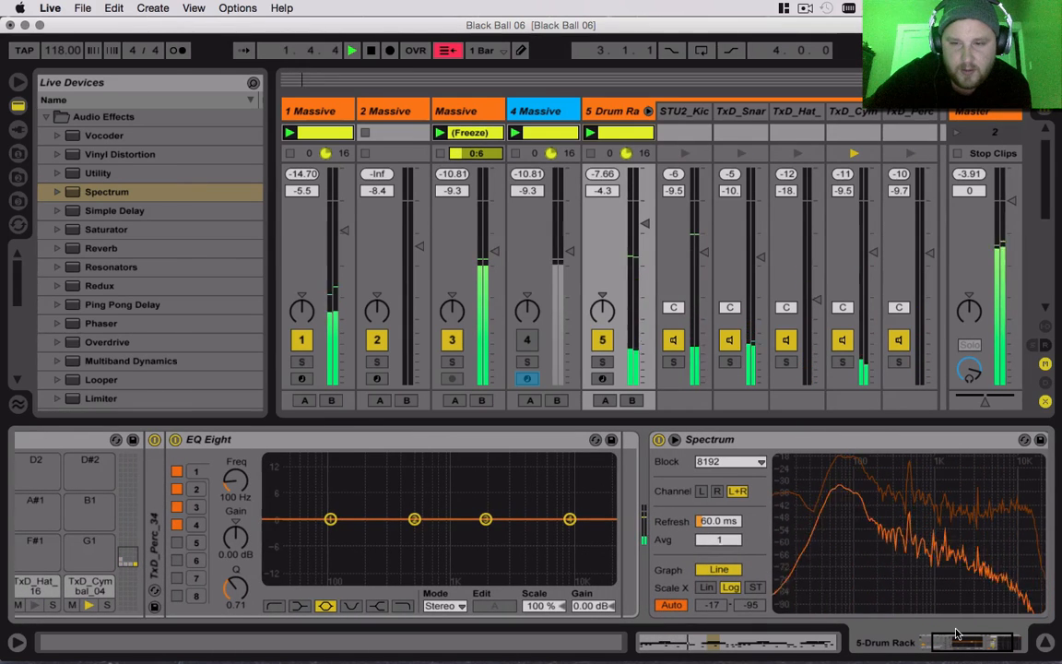
scroll(103, 590, left, 5)
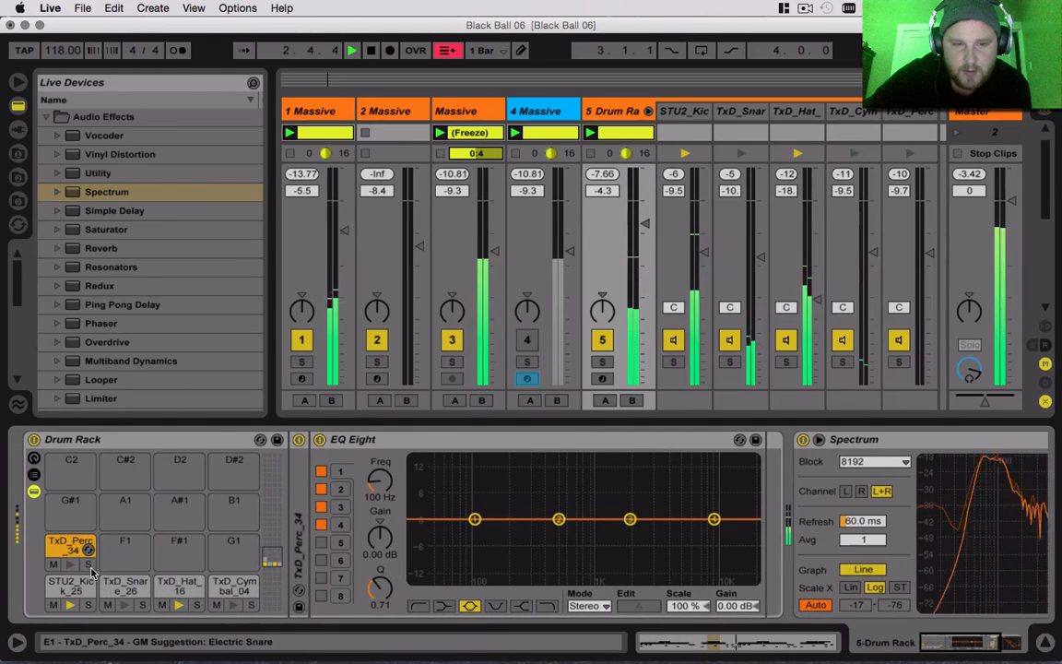
click(87, 563)
click(1003, 643)
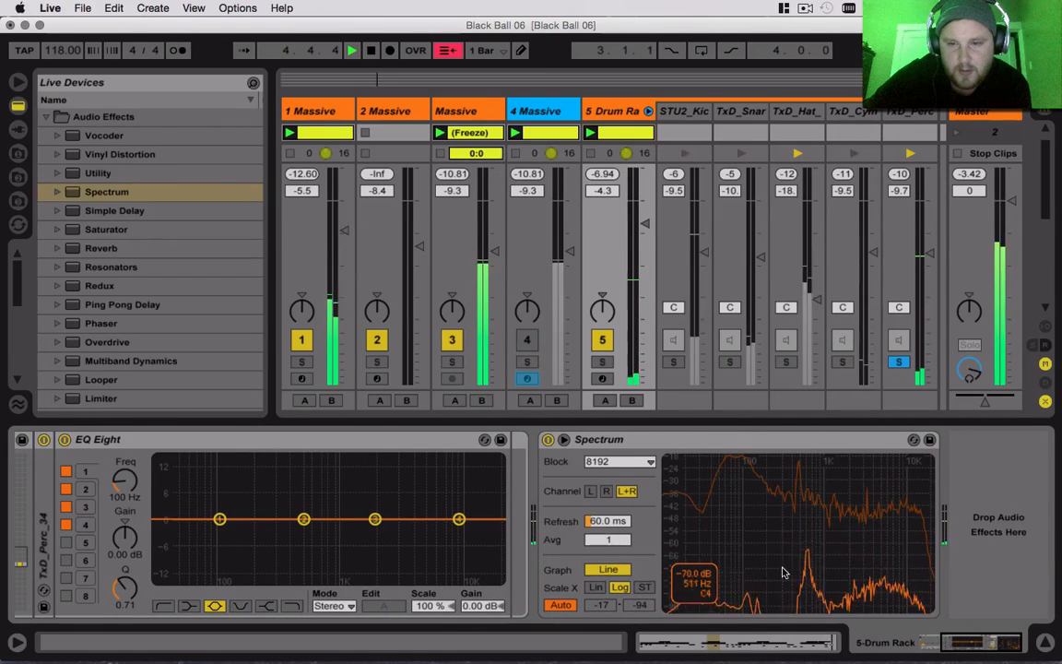
key(space)
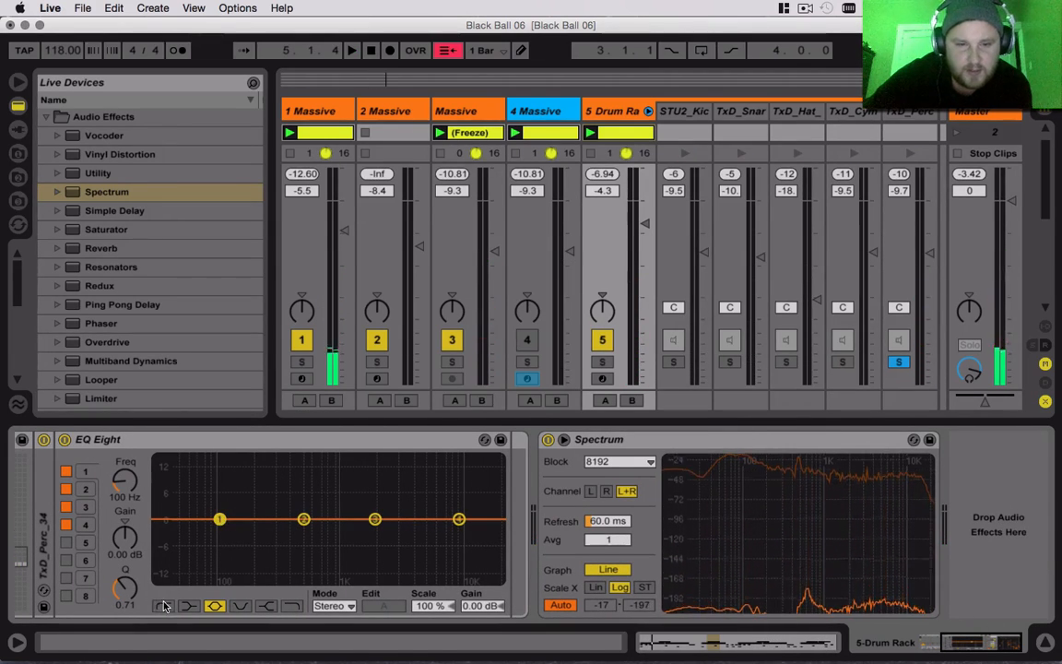
Set band 1 of the percussion's EQ Eight to a low cut at about 622 Hz with Q 1.59, listening during playback.
click(164, 606)
drag(218, 532, 318, 506)
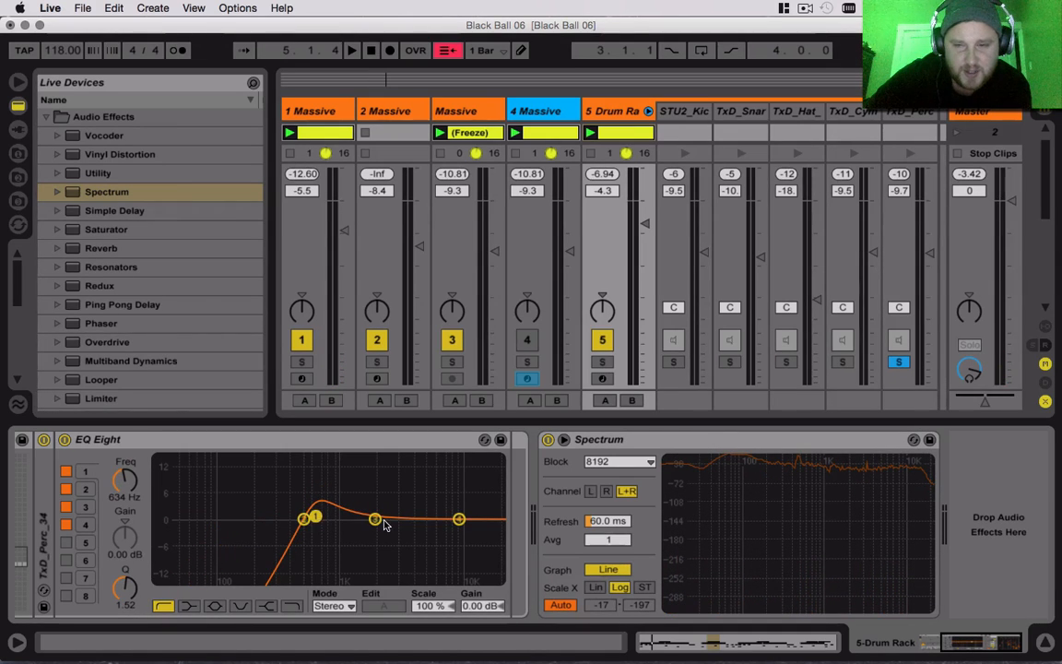
key(space)
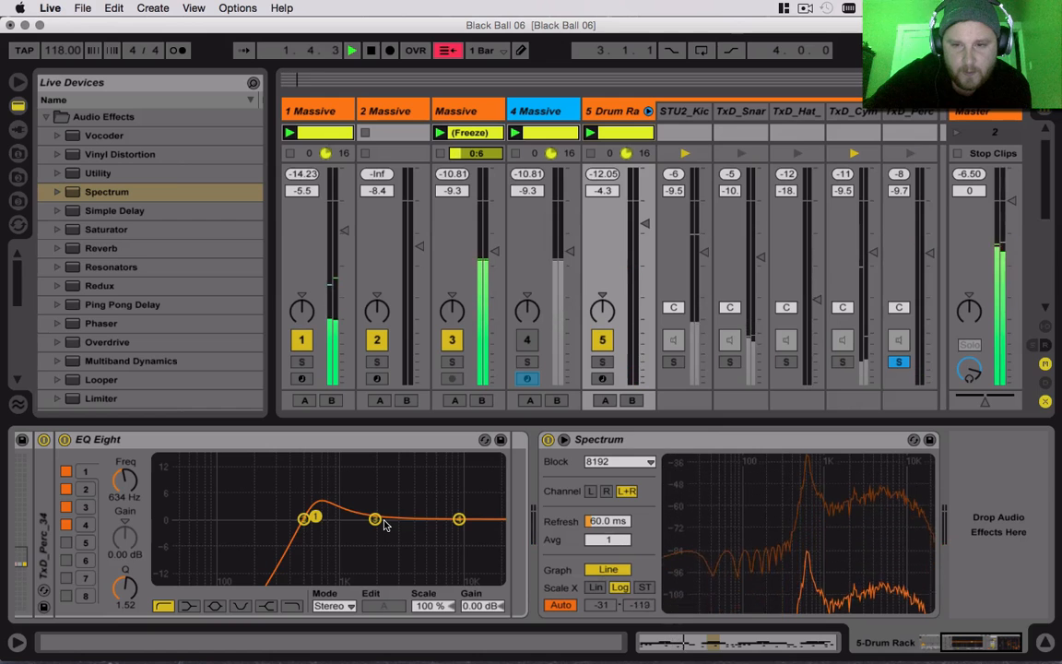
drag(316, 522, 318, 526)
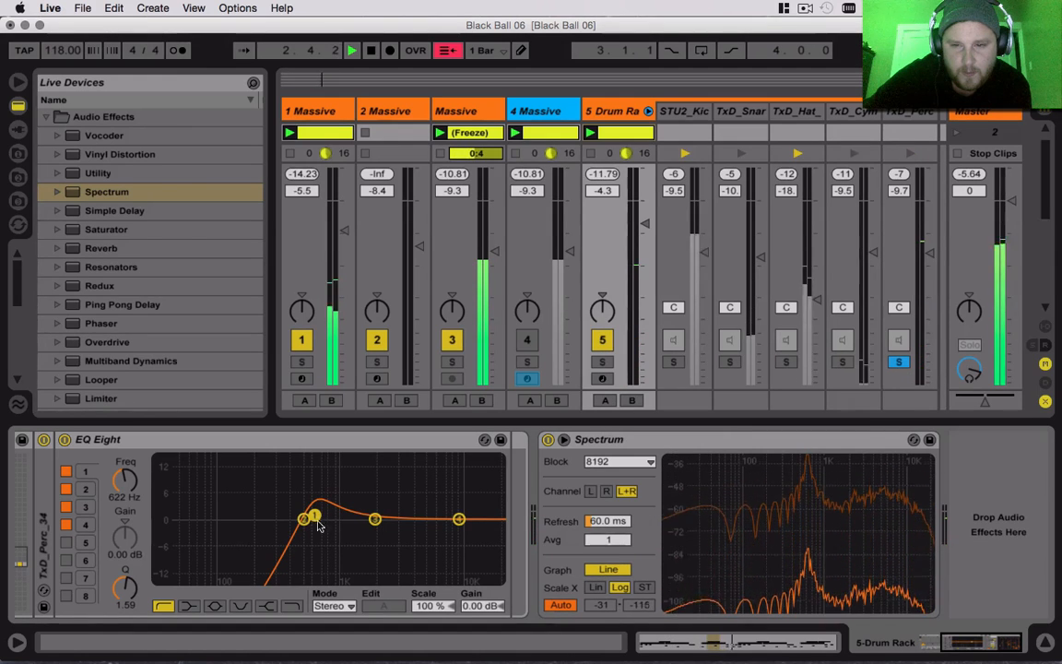
Set the percussion's band 4 to a high cut at about 14.7 kHz with Q 0.81 and boost band 3 by 3.20 dB at about 6.37 kHz.
click(458, 519)
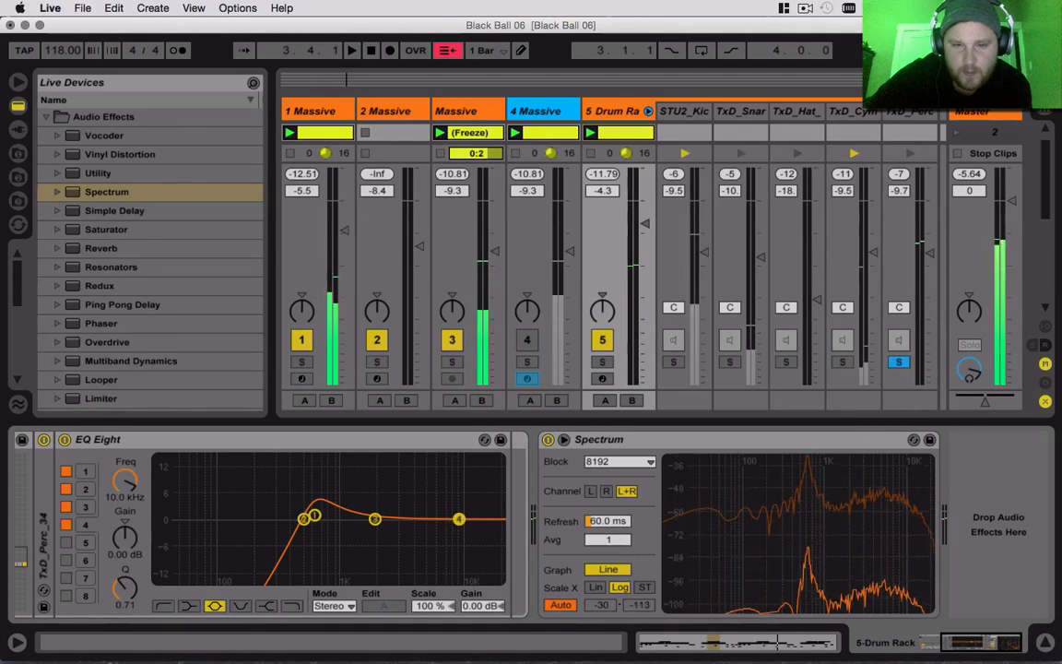
click(292, 605)
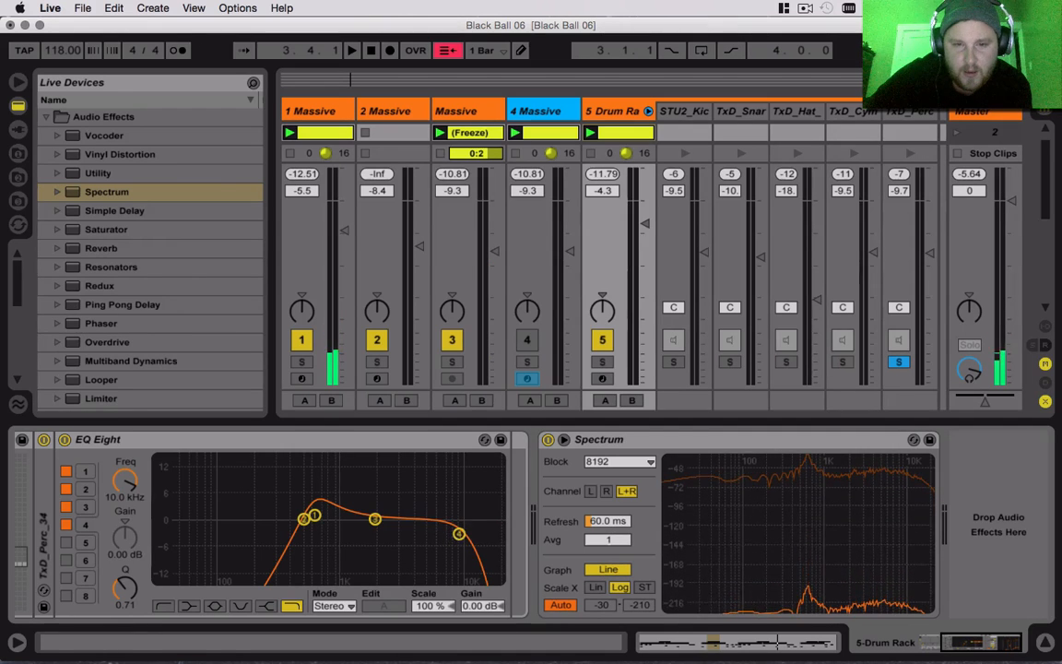
key(space)
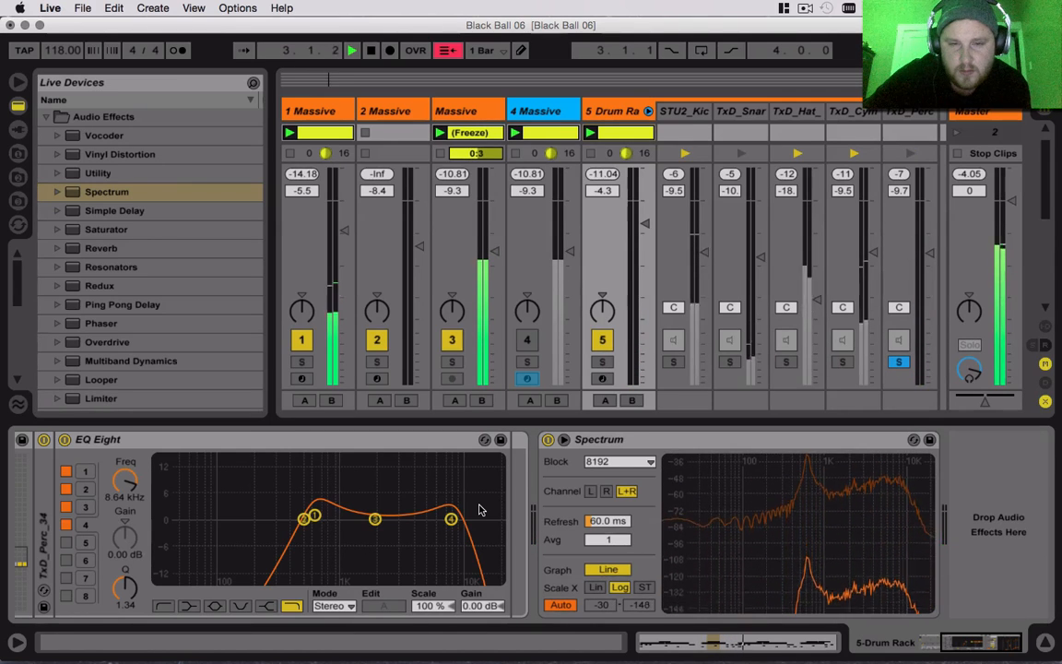
drag(450, 519, 478, 531)
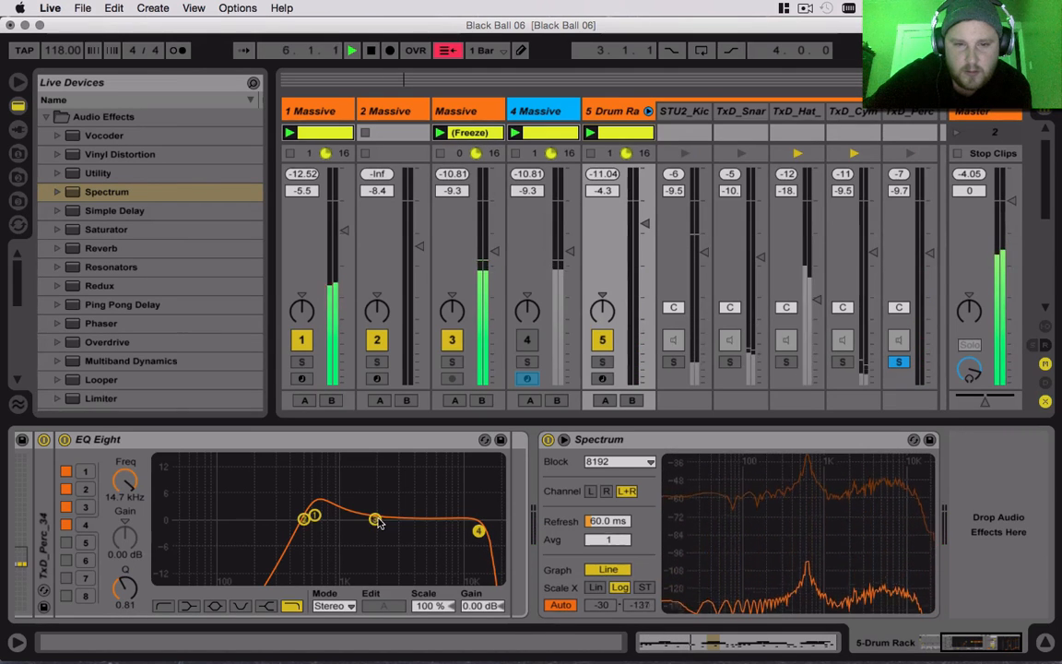
drag(374, 519, 435, 506)
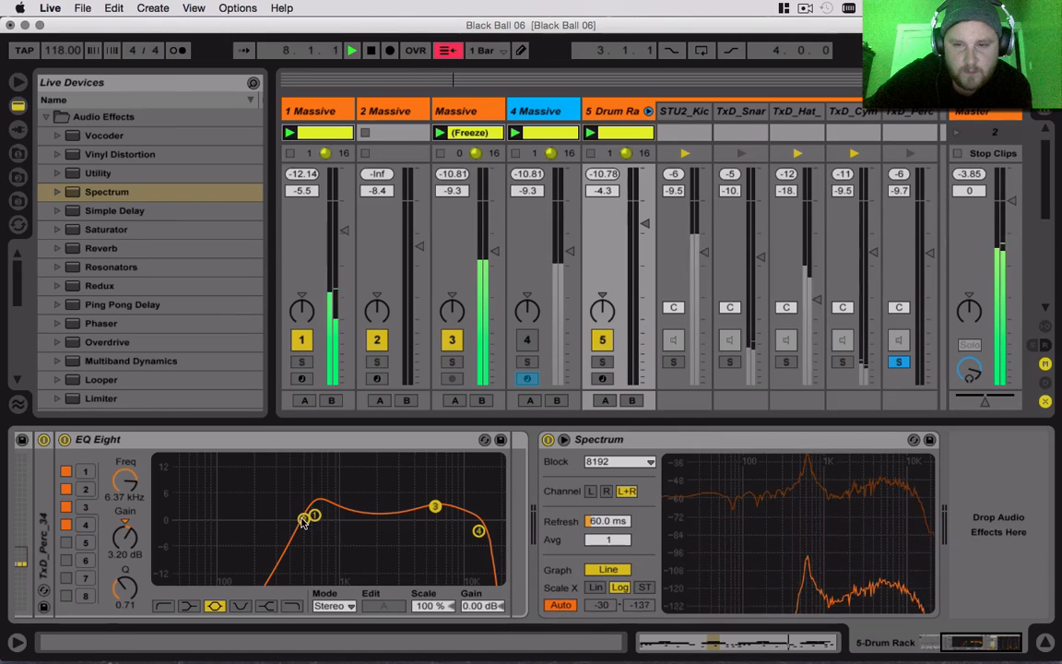
key(space)
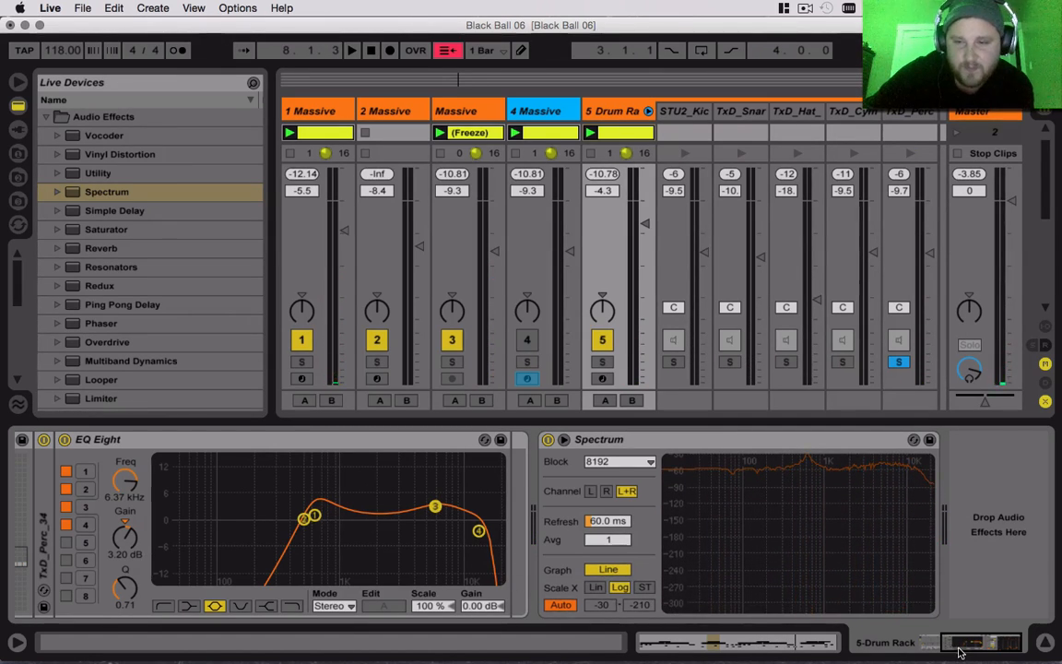
Unsolo the percussion pad and set band 2 of the snare's EQ Eight to 244 Hz, 4.67 dB gain and Q 1.19.
scroll(324, 553, left, 5)
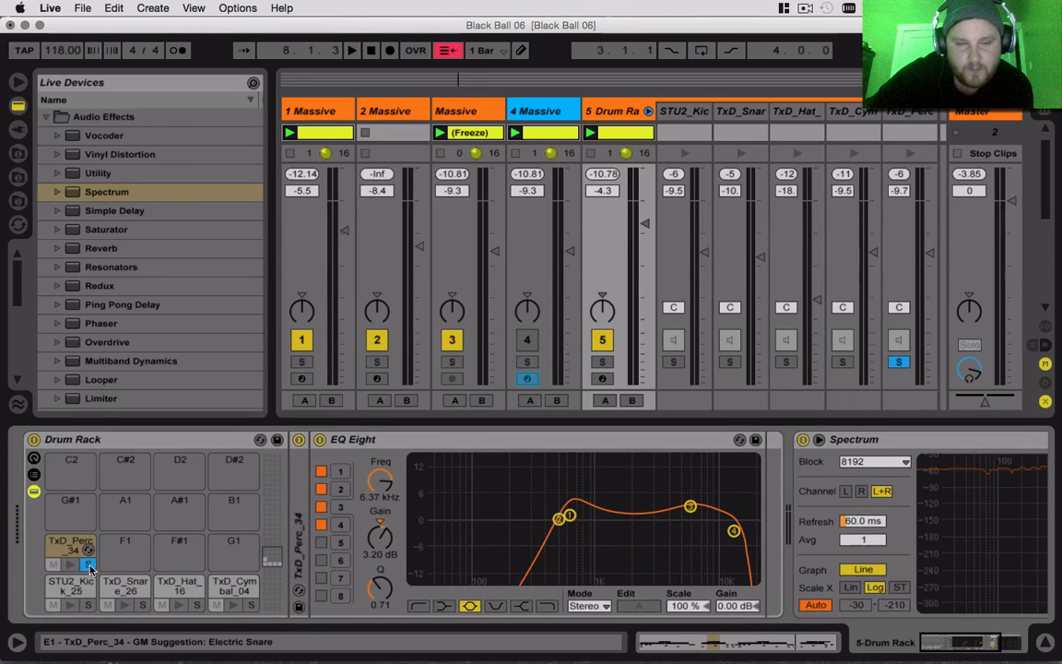
click(89, 564)
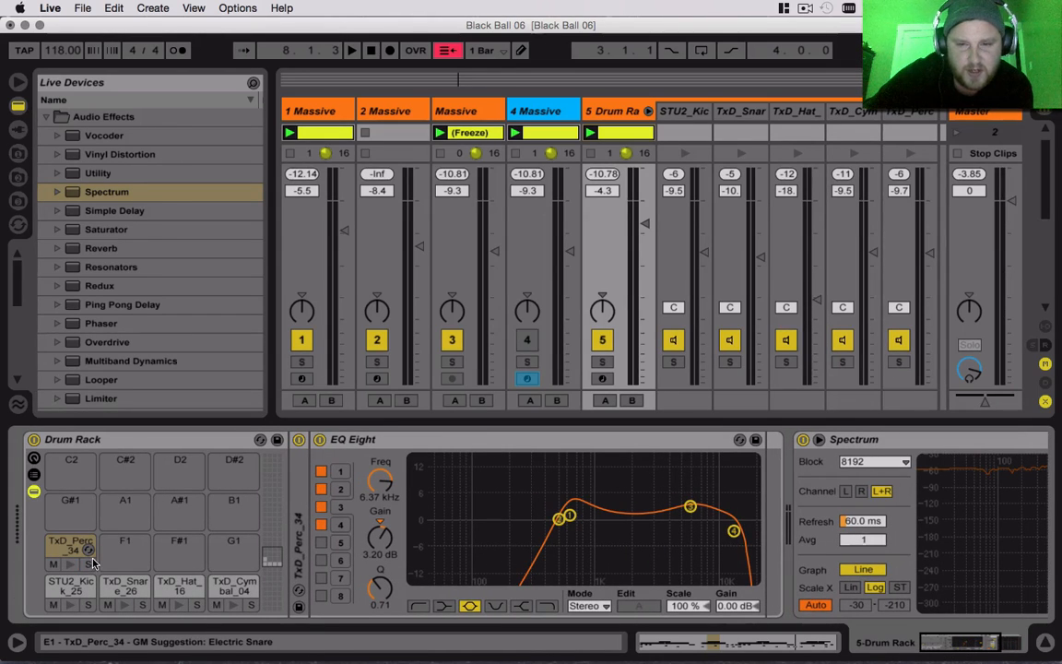
click(62, 593)
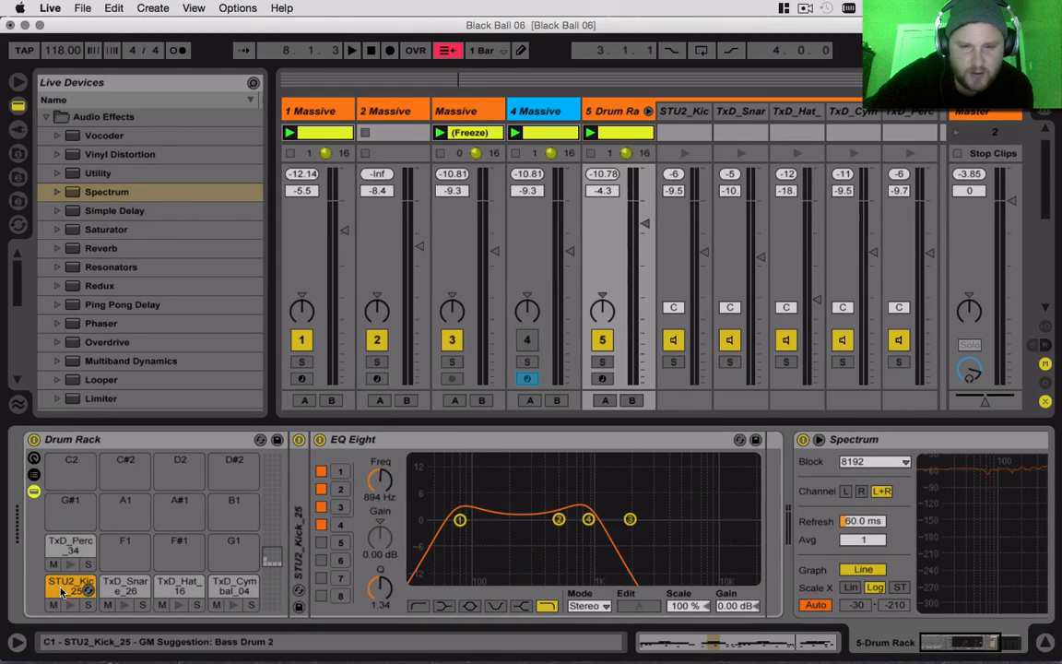
click(111, 590)
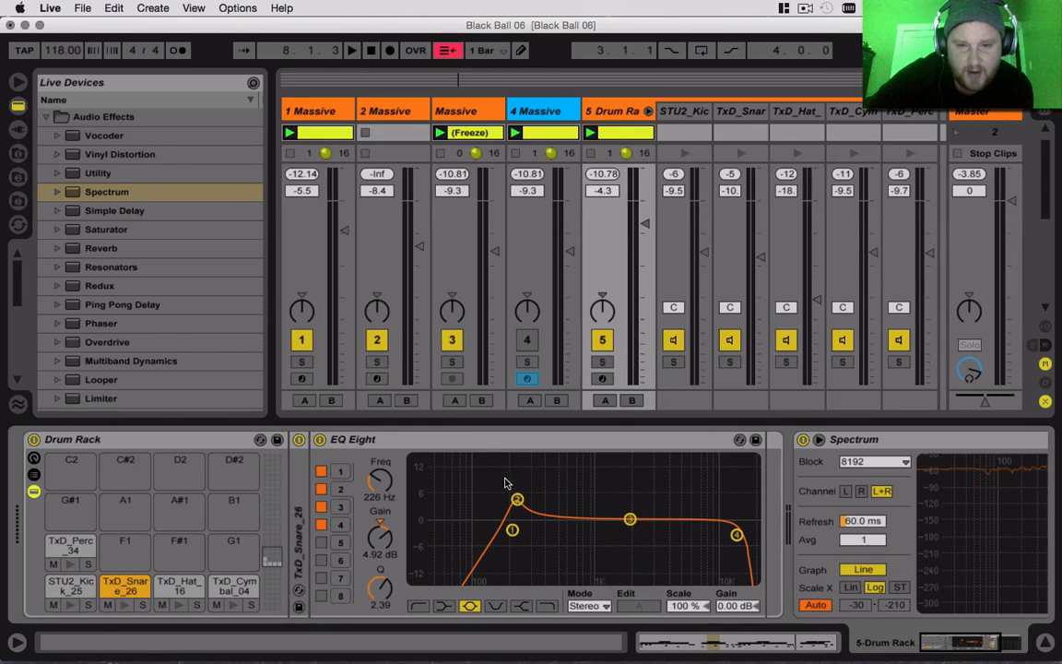
mouse_move(517, 499)
mouse_down()
mouse_move(553, 497)
mouse_move(512, 452)
mouse_move(521, 500)
mouse_up()
drag(364, 609, 364, 631)
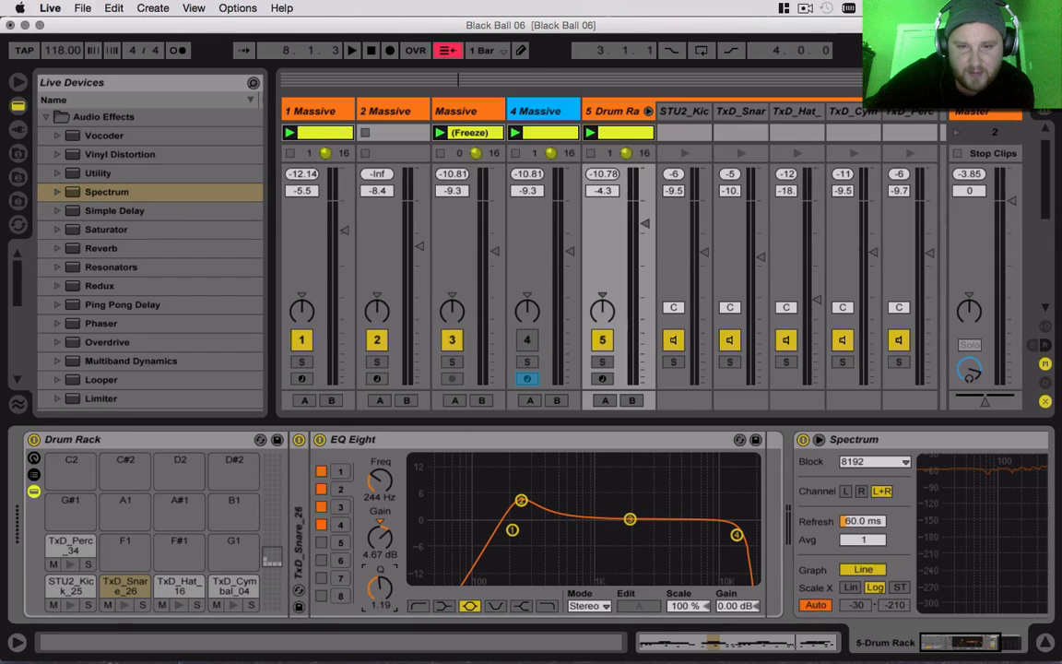
Review the EQ Eight curves of the hat, cymbal and percussion pads in the Drum Rack.
right_click(181, 586)
key(Escape)
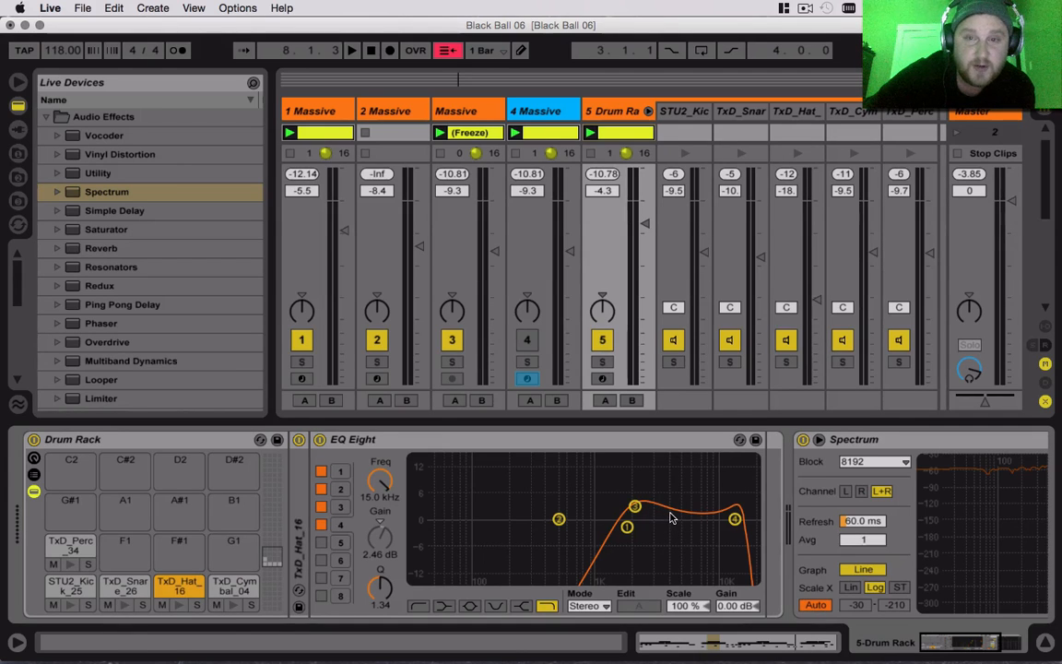
click(232, 586)
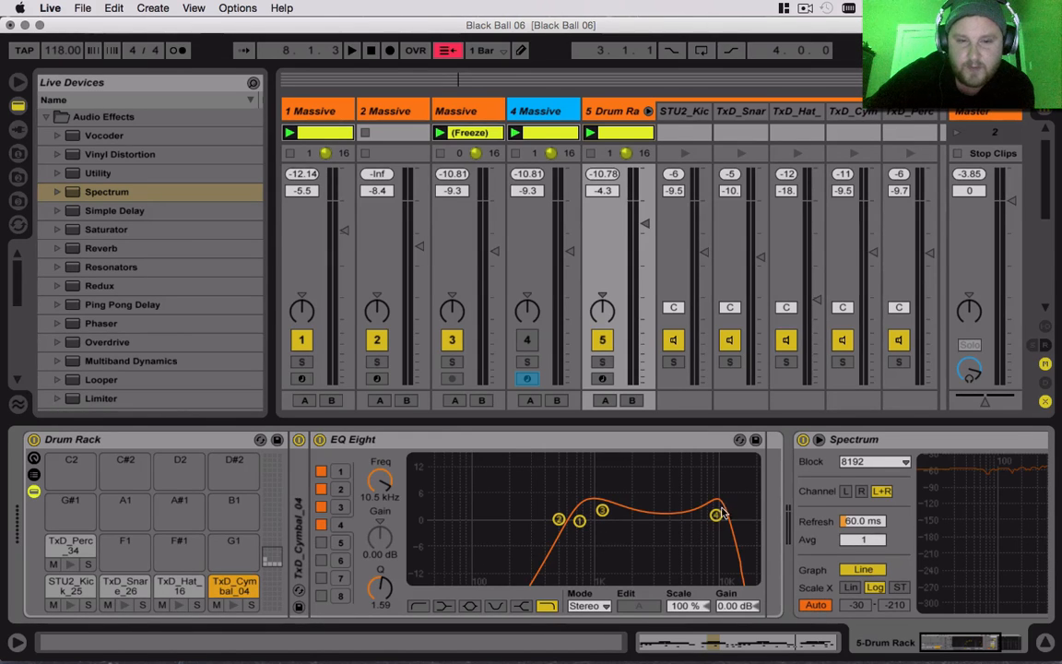
click(71, 544)
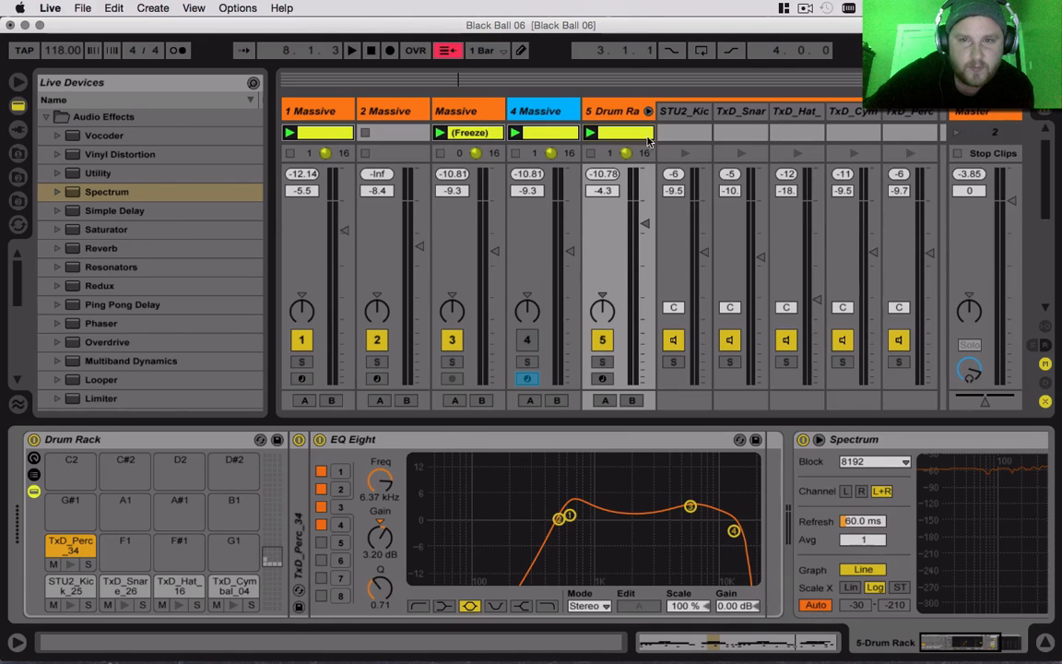
Fold the drum track's chain strips and collapse the Drum Rack, playing the mix briefly to check the Spectrum.
click(648, 111)
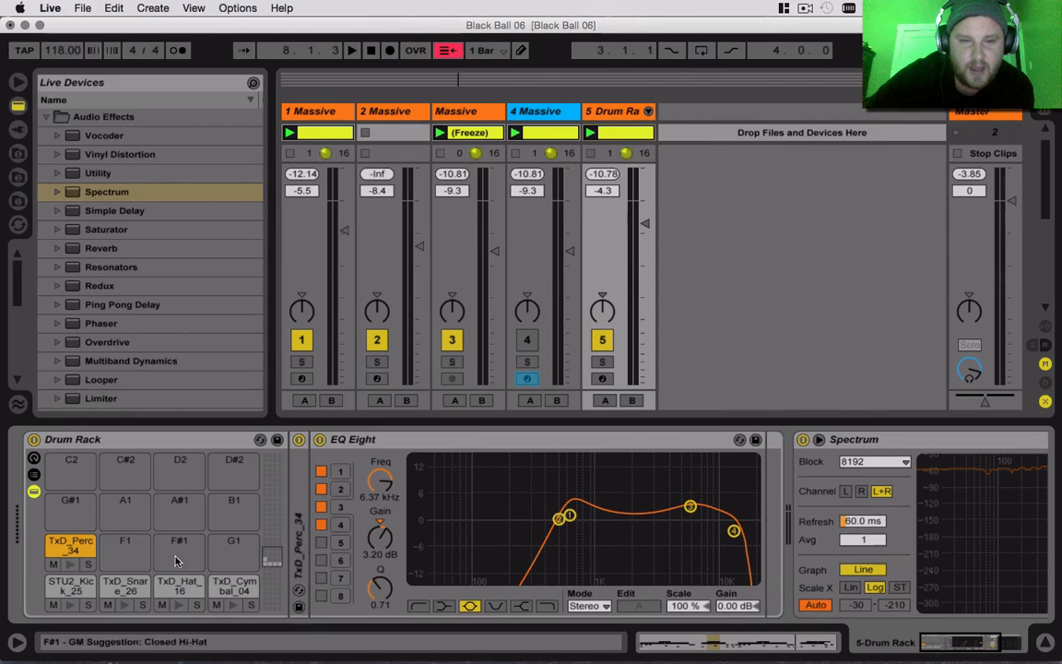
click(197, 441)
double_click(196, 441)
key(space)
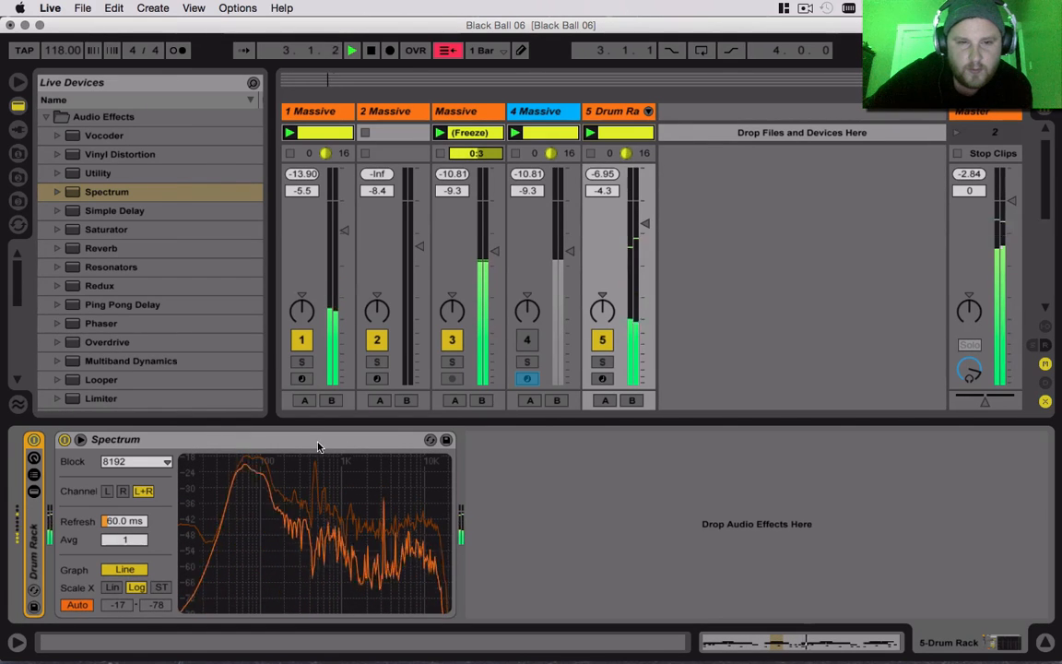
key(space)
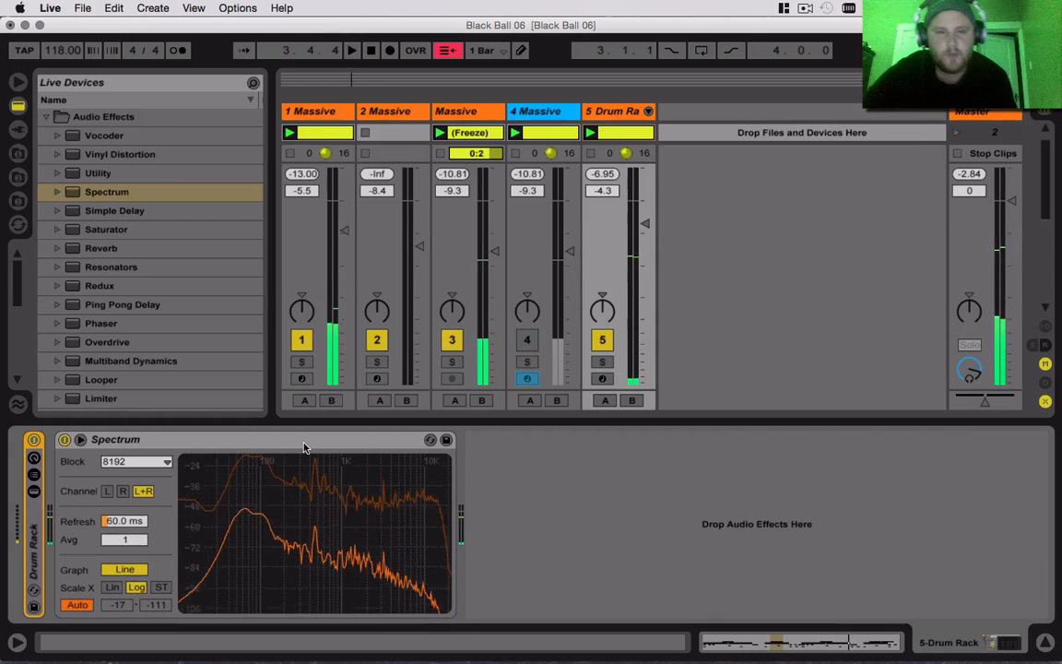
Delete the drum track's Spectrum, add the Supercharger GT plug-in after the Drum Rack, and place its window mid-screen.
click(305, 444)
key(Delete)
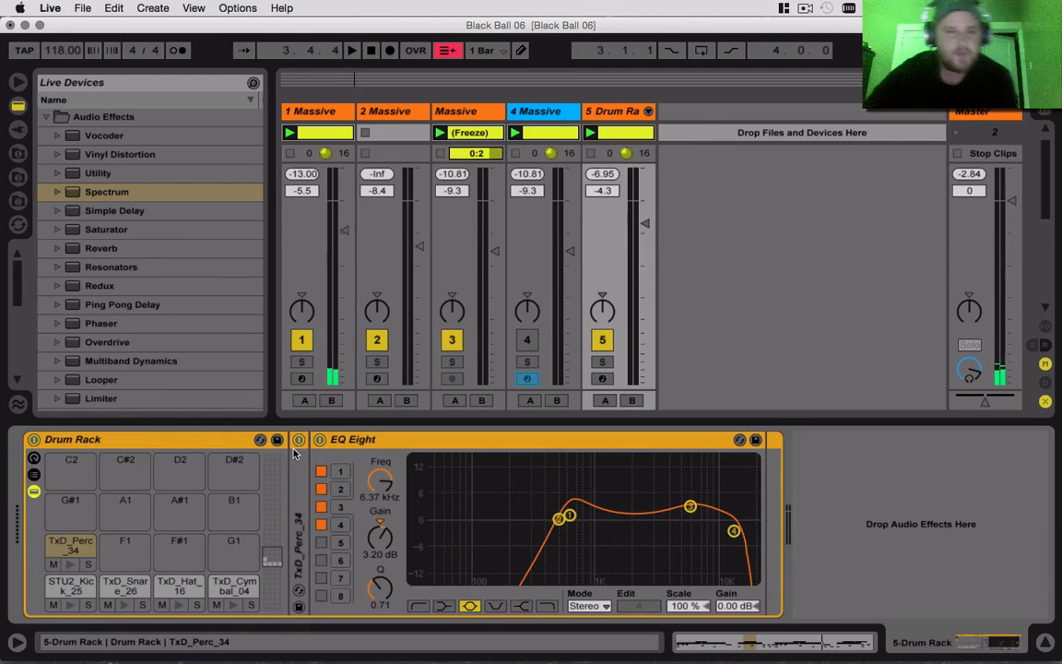
click(17, 129)
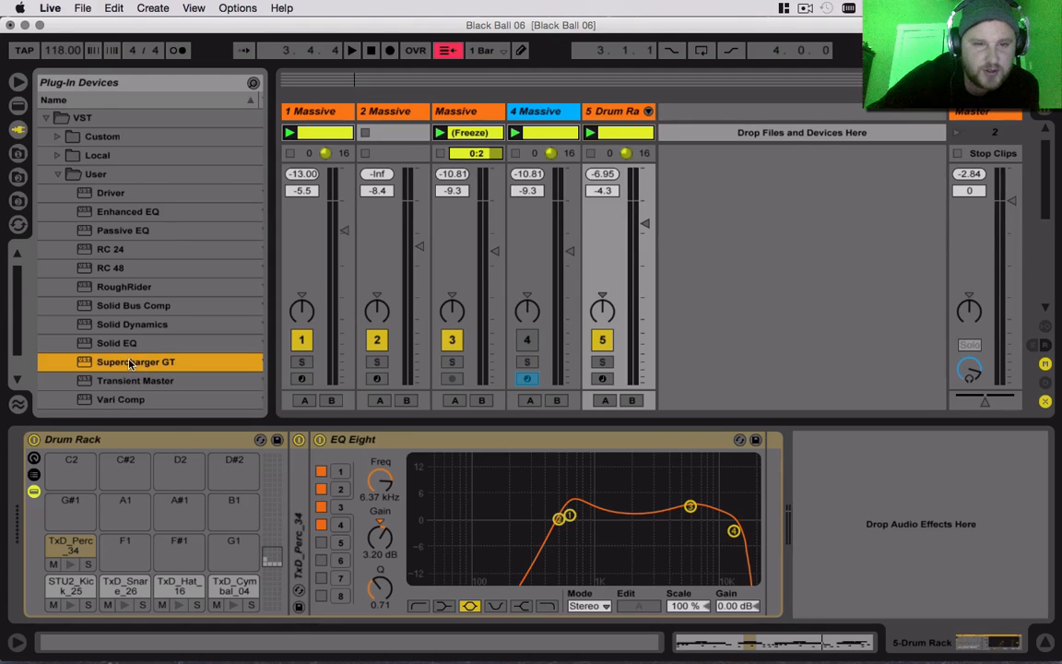
mouse_move(129, 363)
mouse_down()
mouse_move(887, 577)
mouse_move(908, 526)
mouse_move(894, 519)
mouse_up()
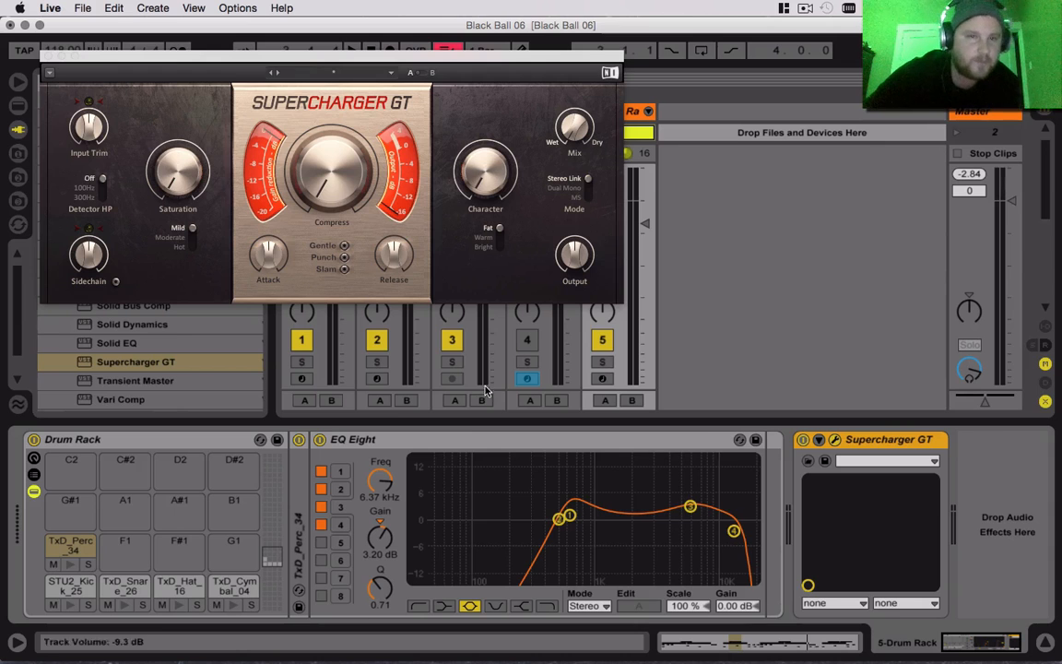
drag(369, 57, 592, 187)
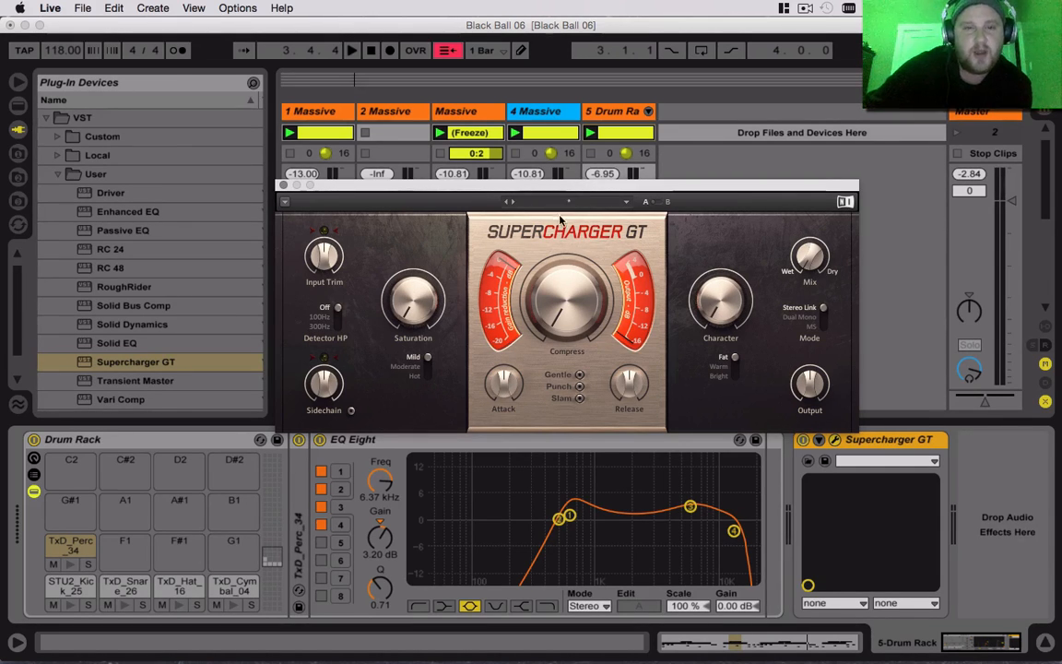
Try Supercharger GT's Warm and Bright character modes, and return the mode to Fat.
mouse_move(313, 264)
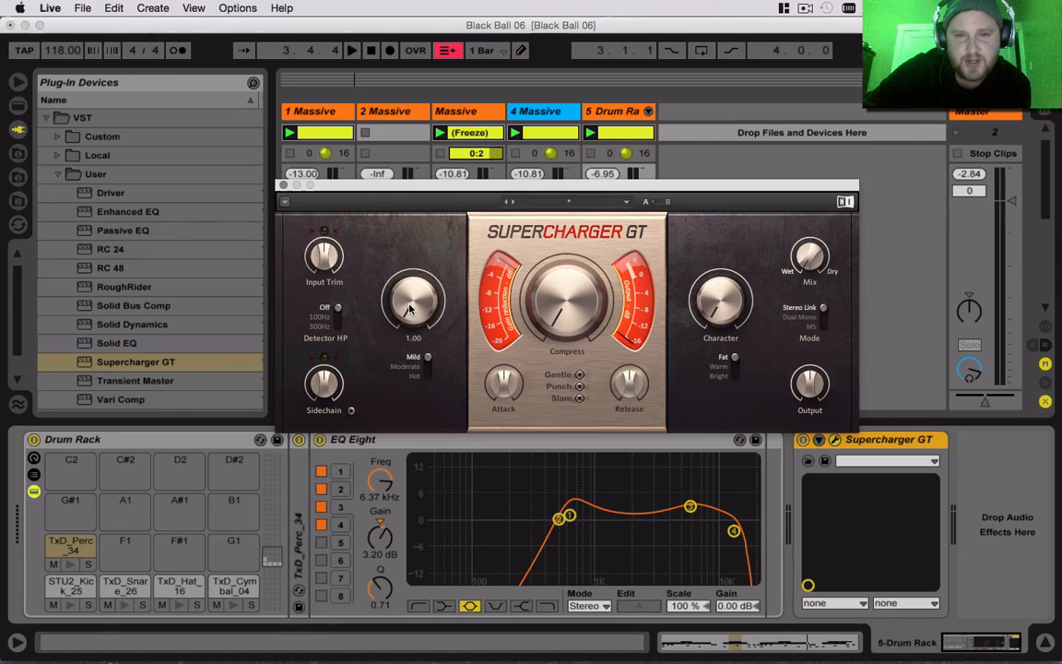
mouse_move(557, 304)
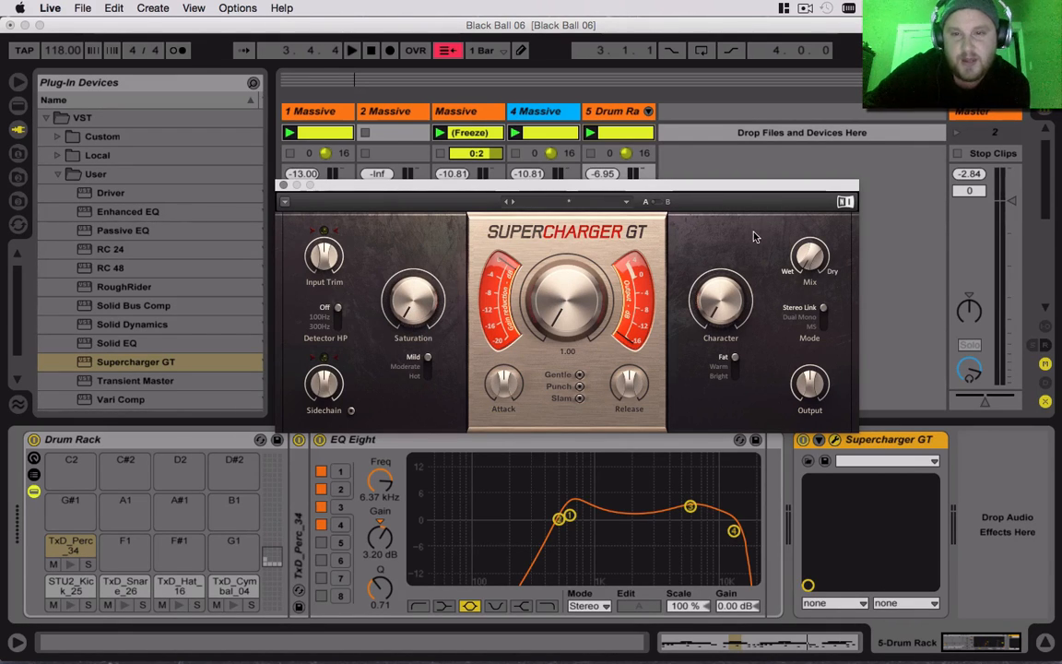
mouse_move(732, 295)
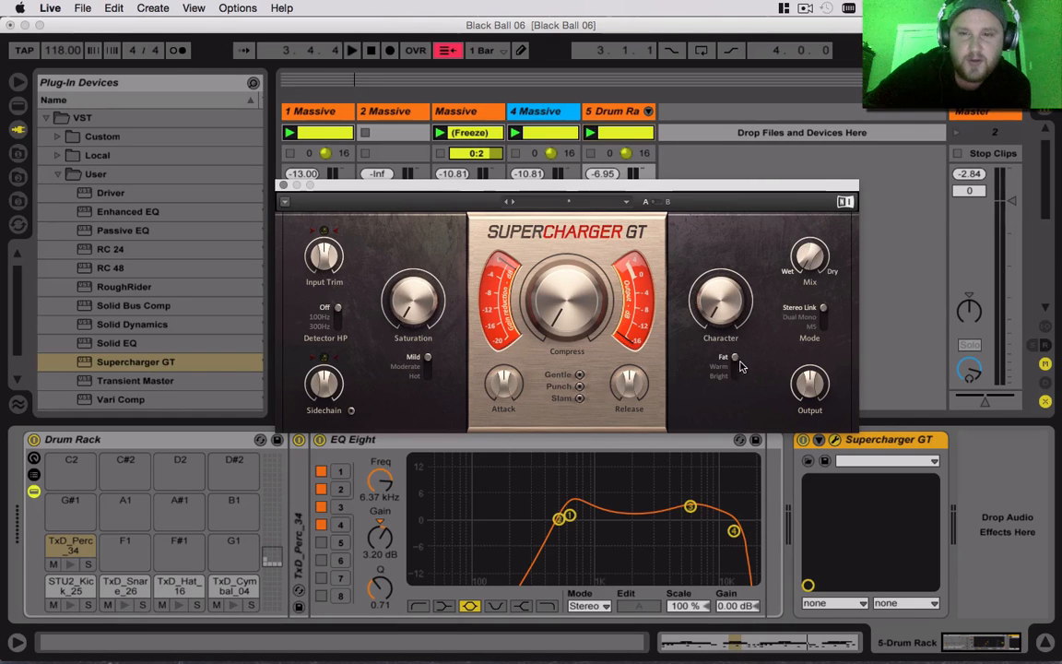
drag(735, 358, 734, 376)
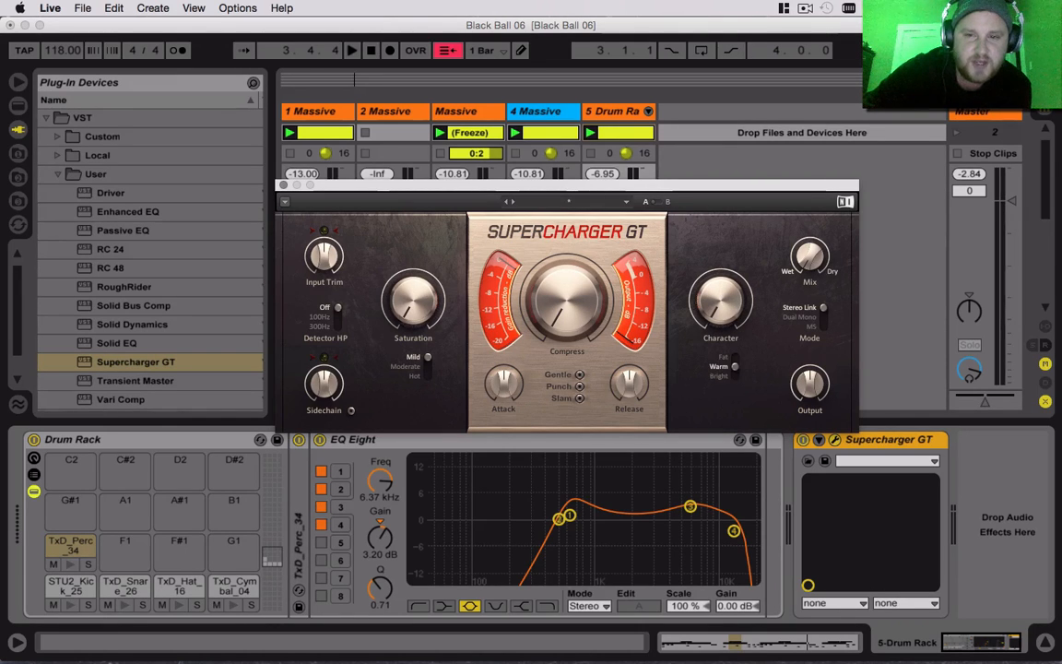
drag(735, 366, 734, 376)
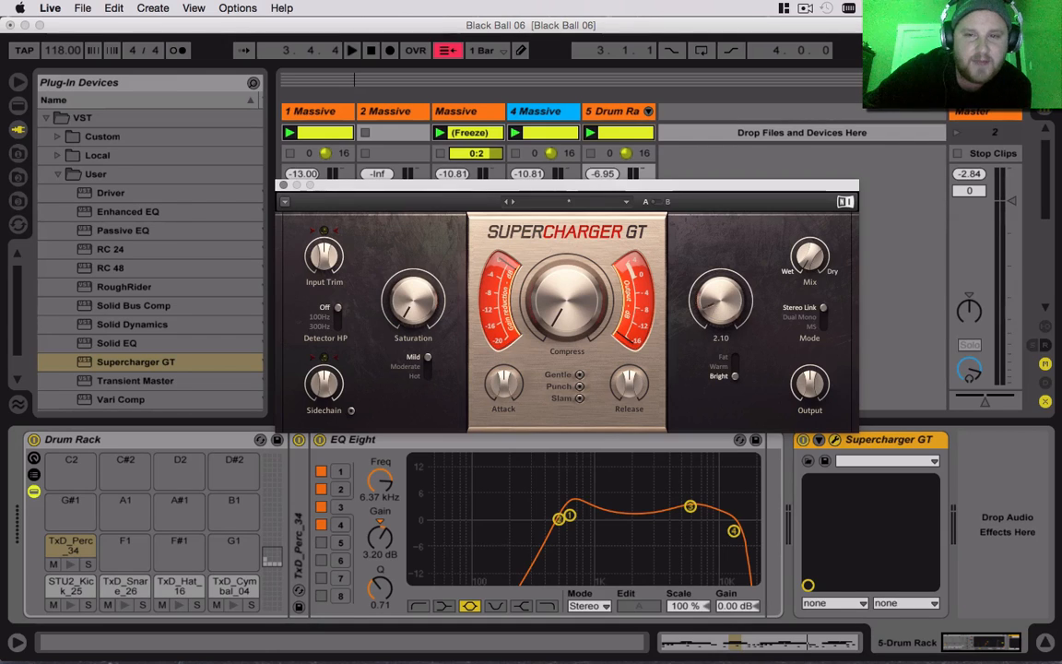
click(734, 357)
mouse_move(823, 393)
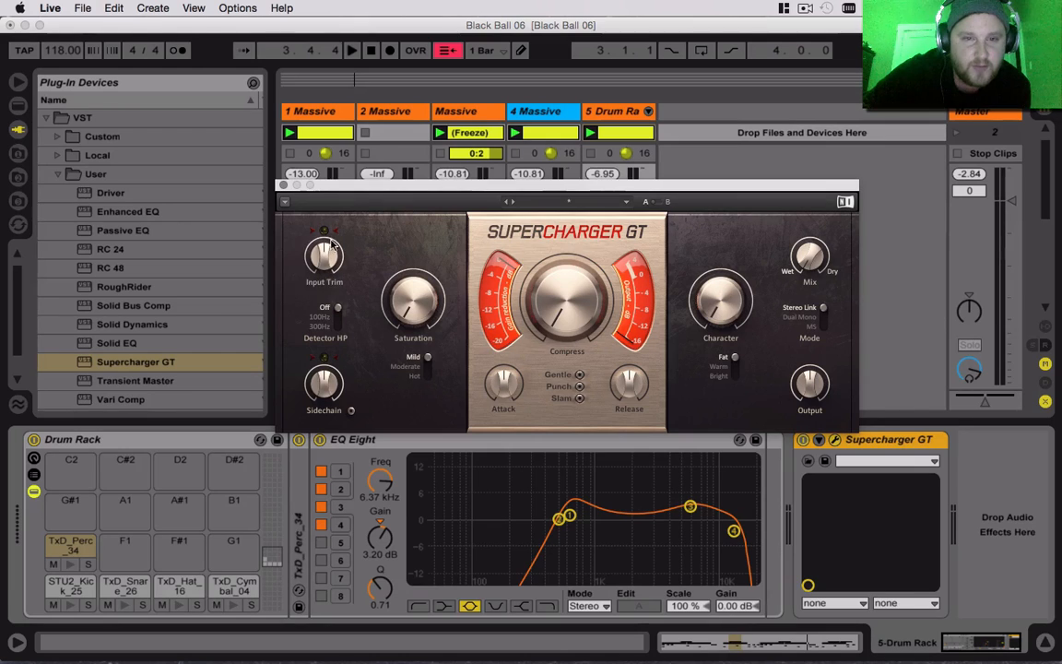
Set Supercharger GT's Input Trim to -4.2 dB while listening to the drums in playback.
drag(304, 241, 304, 269)
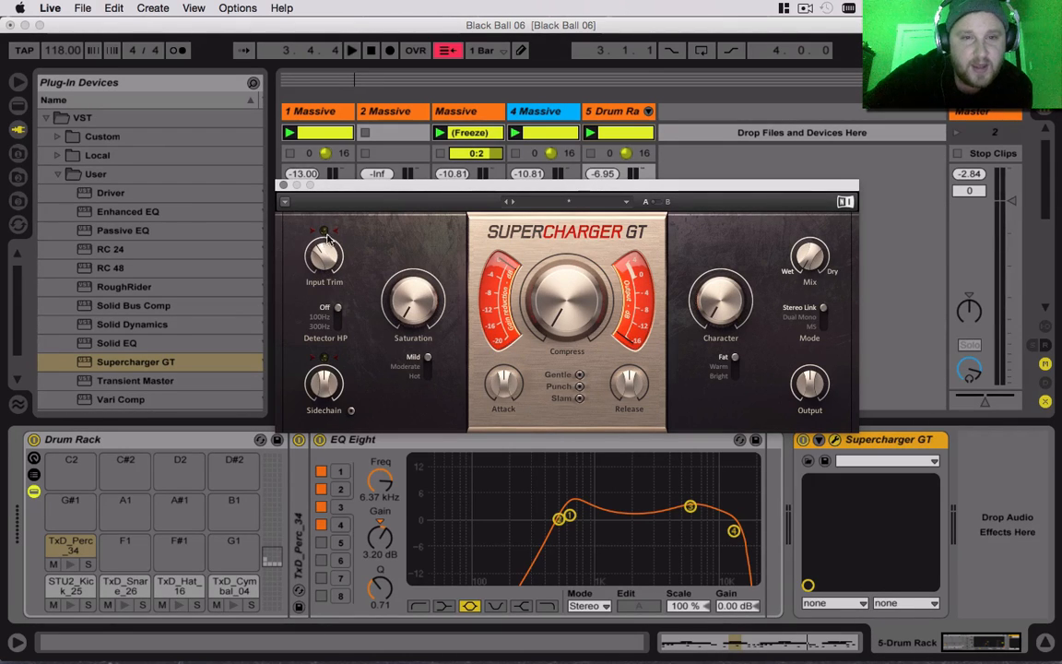
mouse_move(331, 263)
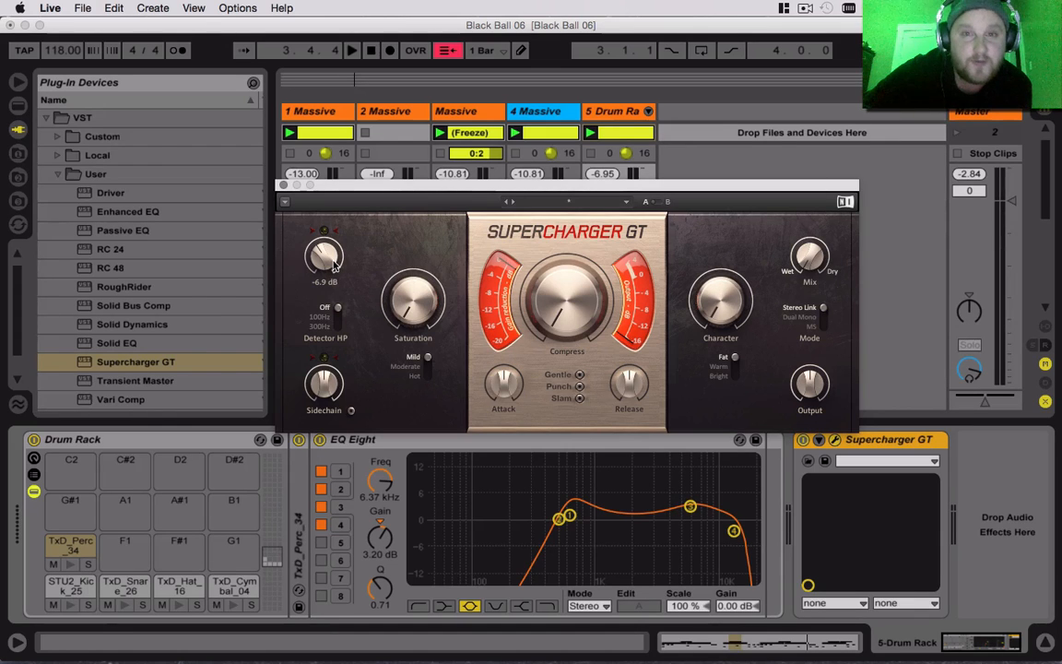
key(space)
drag(329, 263, 329, 251)
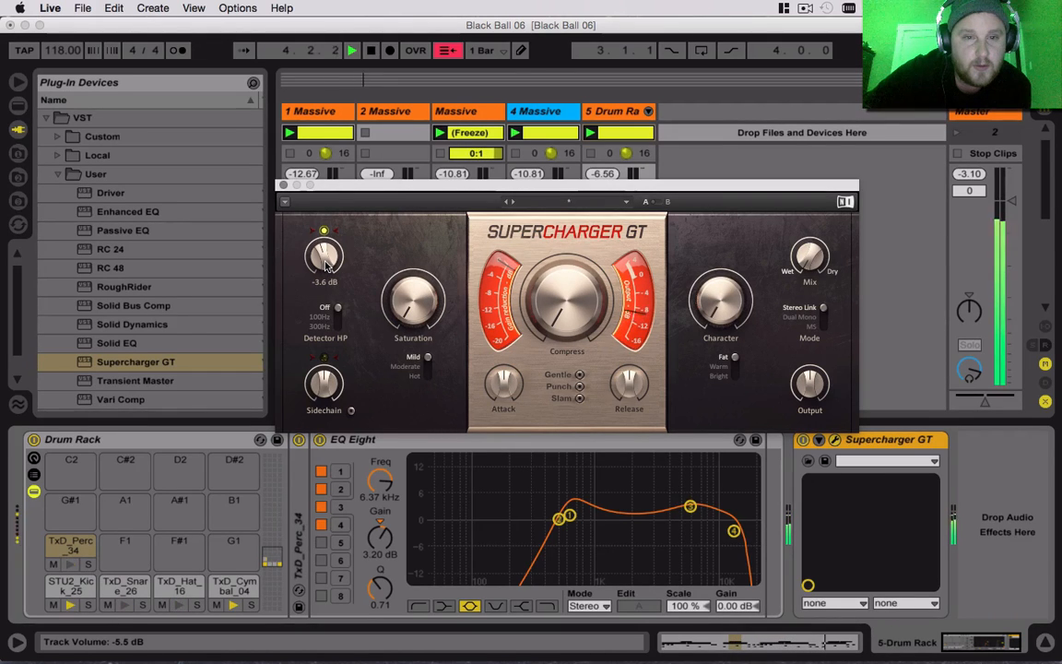
drag(326, 256, 326, 267)
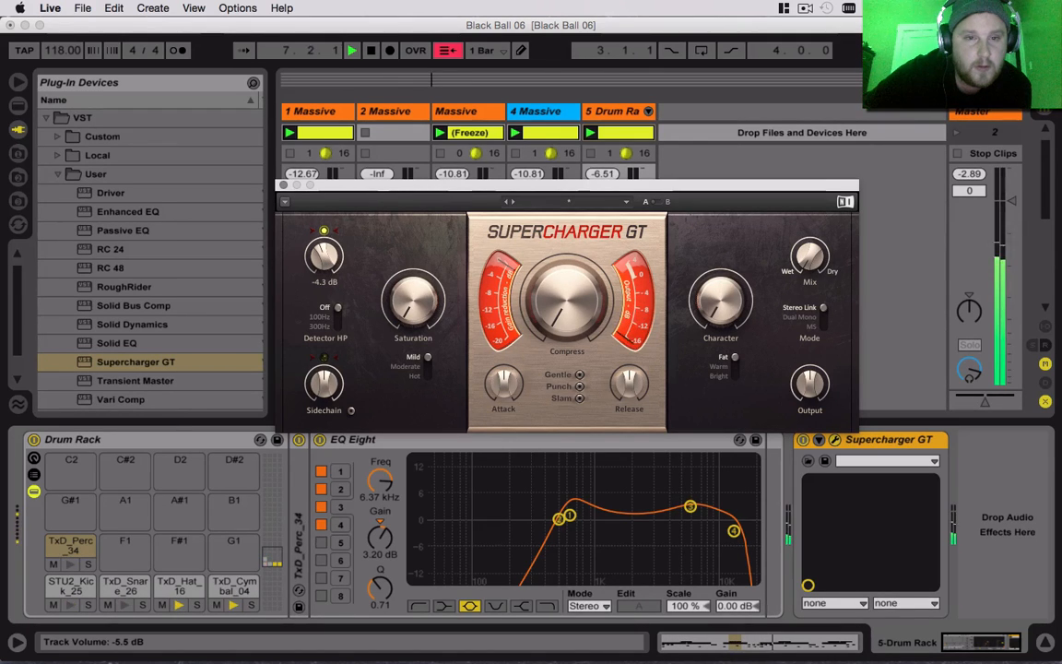
drag(325, 266, 326, 264)
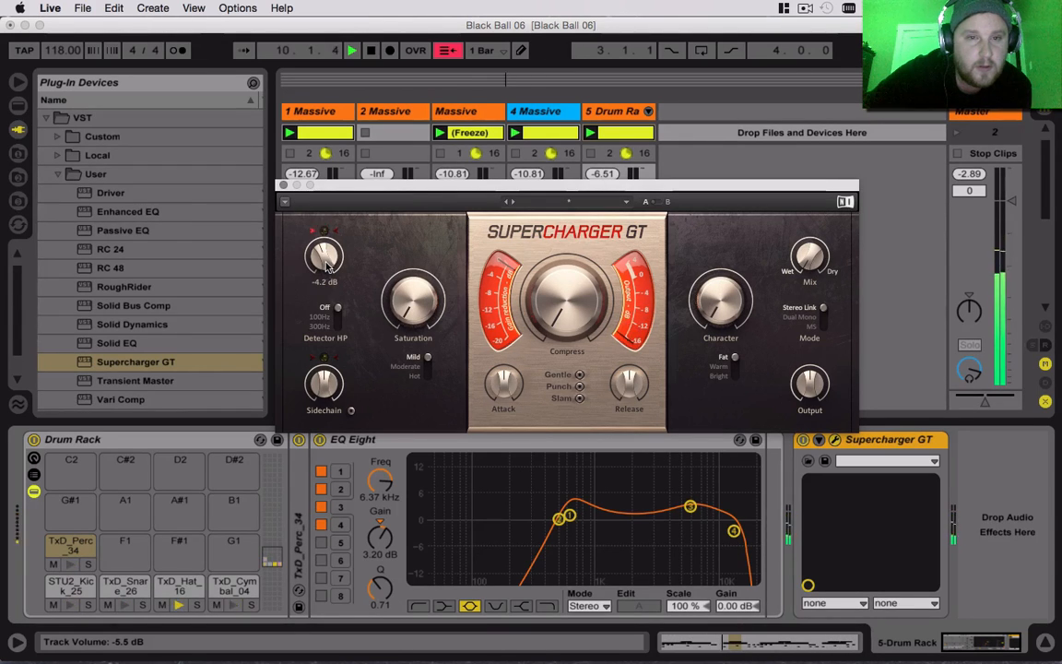
key(space)
Raise Supercharger GT's Saturation to about 5.45 in Mild mode and listen to the result in playback.
mouse_move(417, 293)
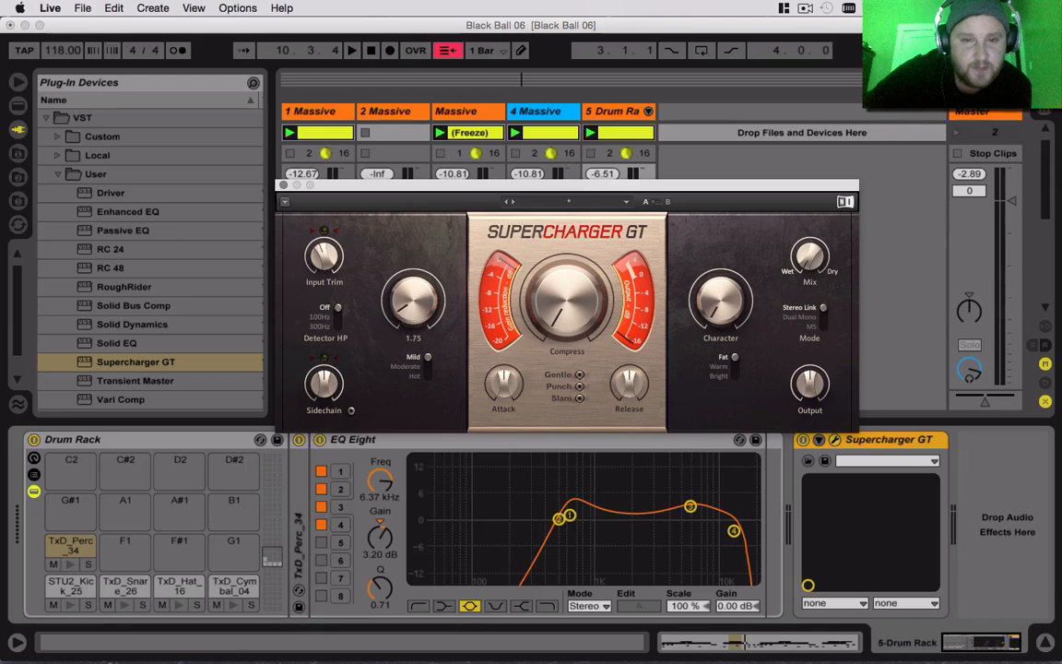
mouse_move(418, 311)
mouse_down()
mouse_move(418, 267)
mouse_move(413, 320)
mouse_up()
key(space)
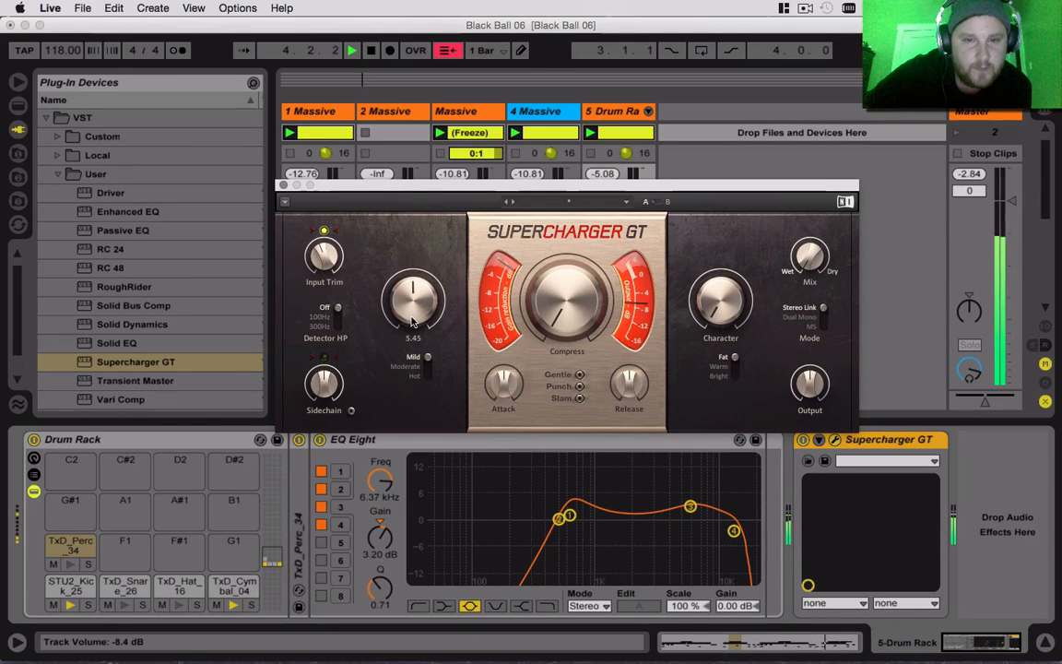
key(space)
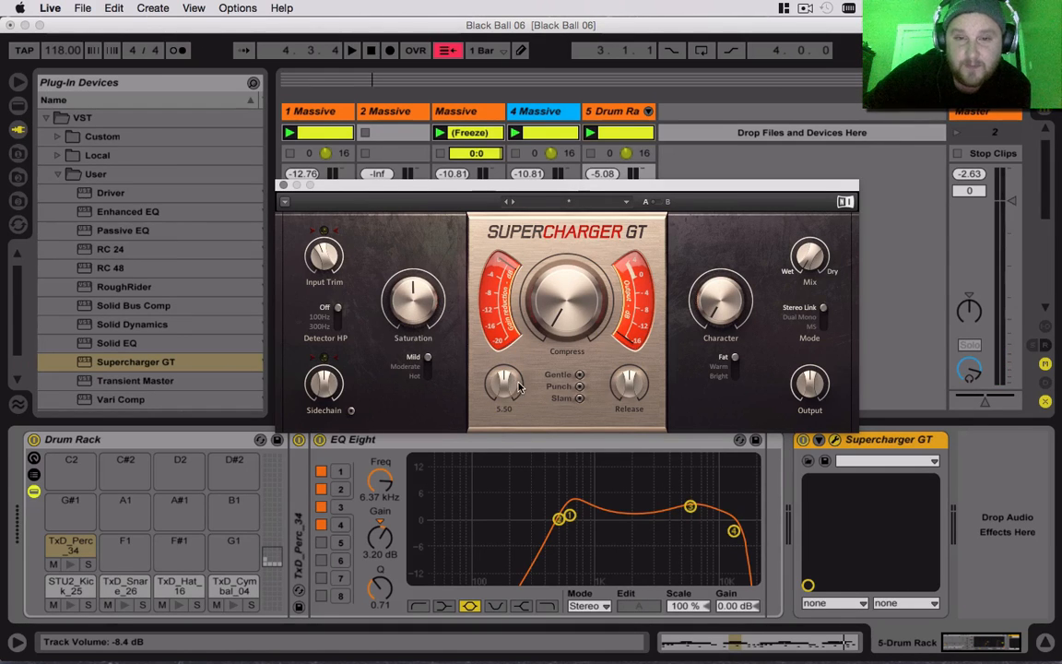
Set Supercharger GT's Attack to about 3.5 and its Release to about 3.1.
mouse_move(521, 378)
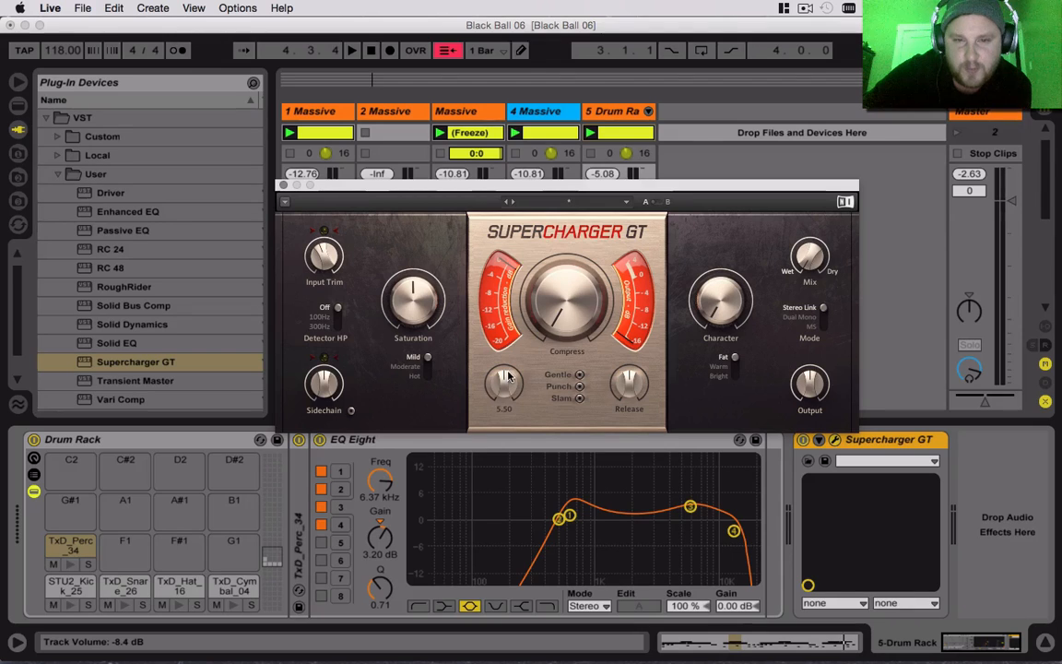
drag(504, 382, 515, 373)
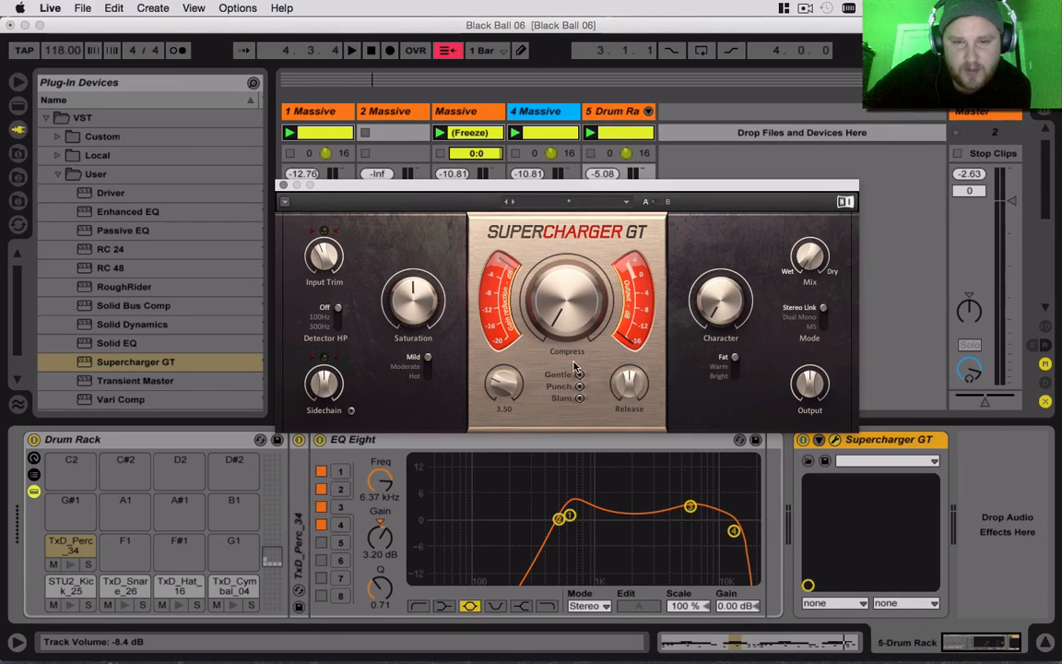
drag(629, 381, 628, 394)
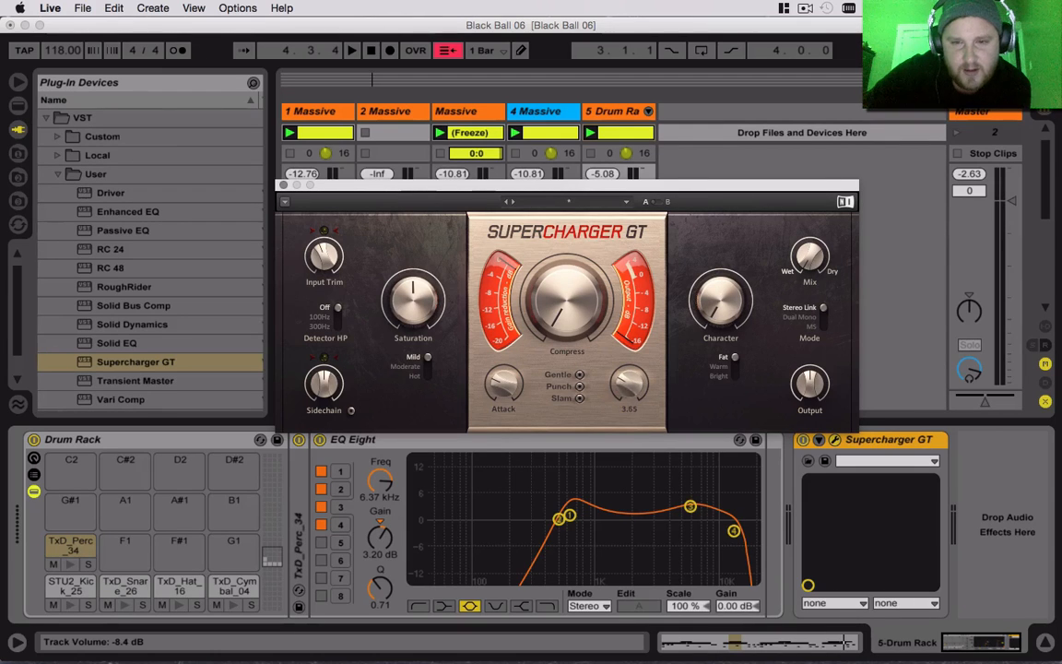
drag(503, 382, 505, 387)
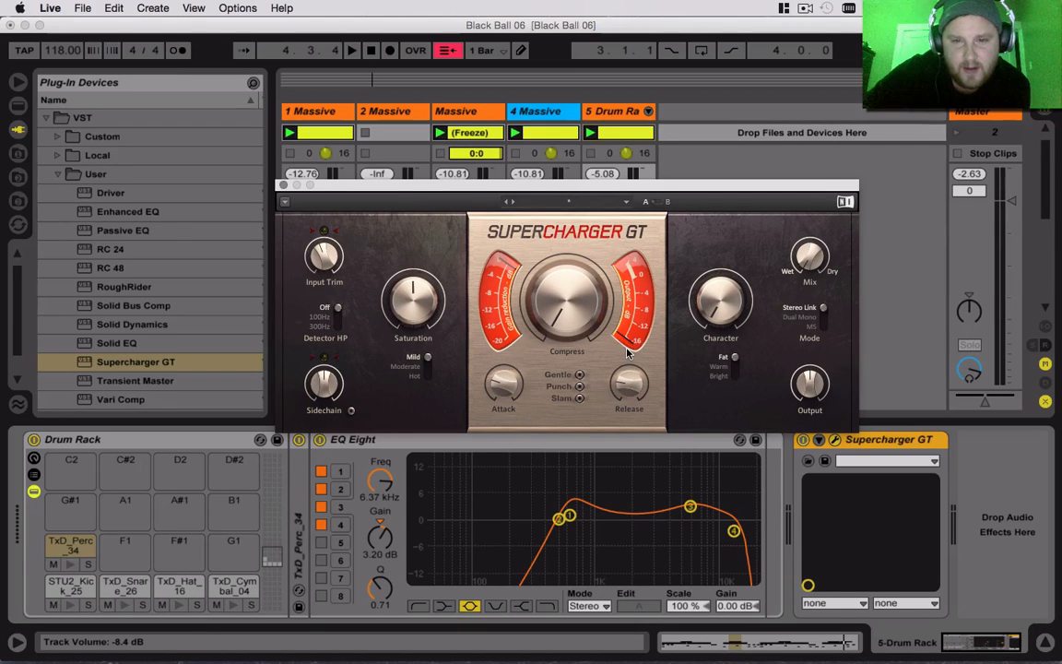
drag(628, 382, 626, 400)
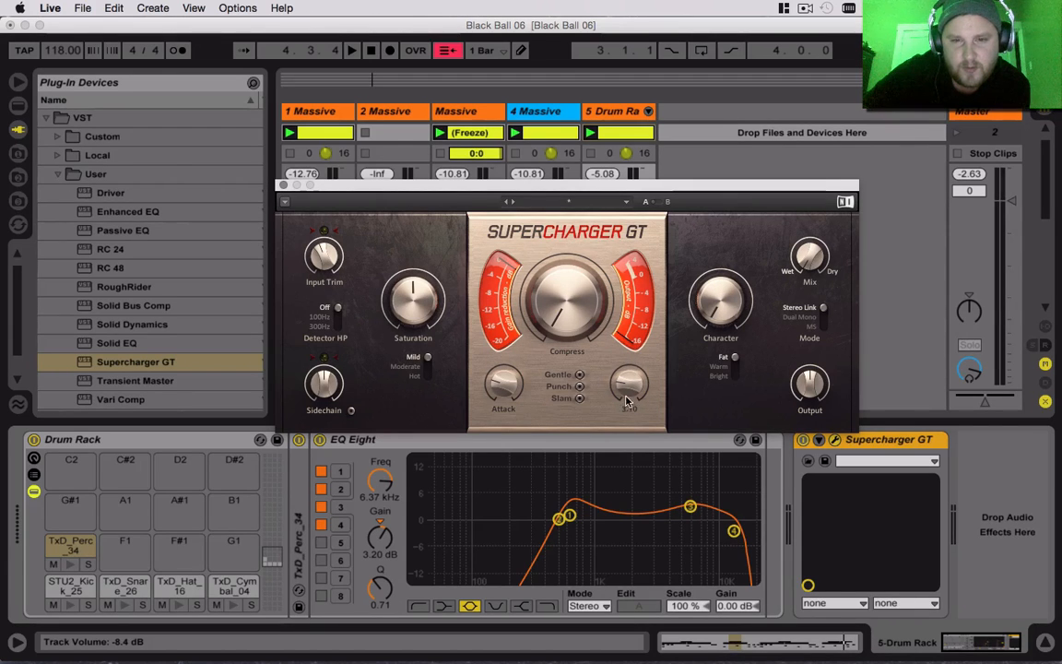
mouse_move(564, 336)
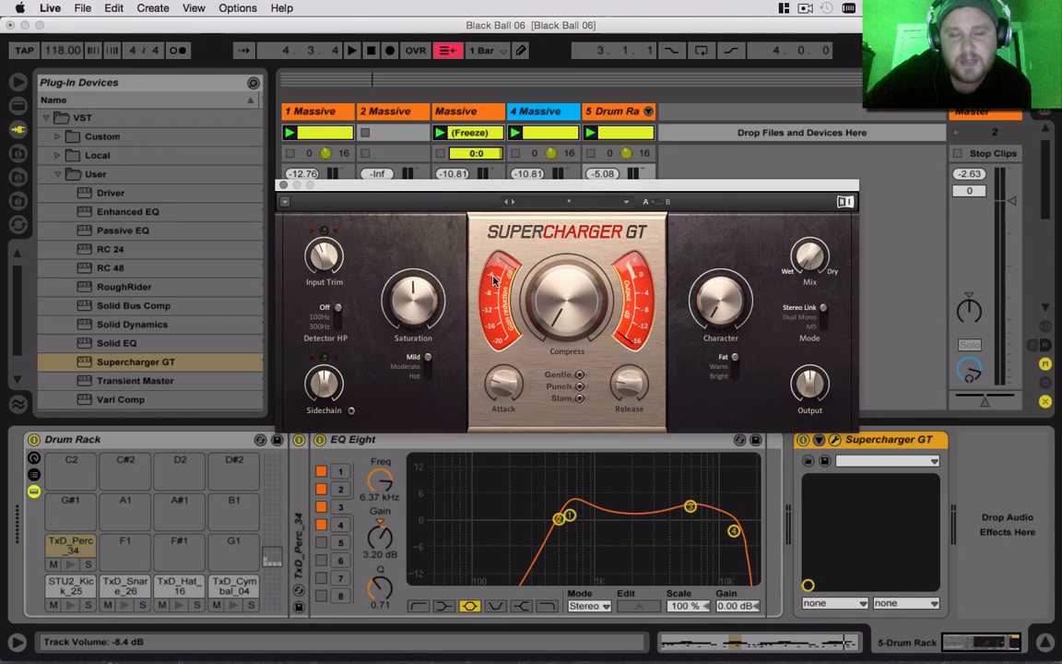
Raise Supercharger GT's Compress to about 2.50 and its Character to 4.00 in Fat mode while listening to the drums in playback.
mouse_move(576, 312)
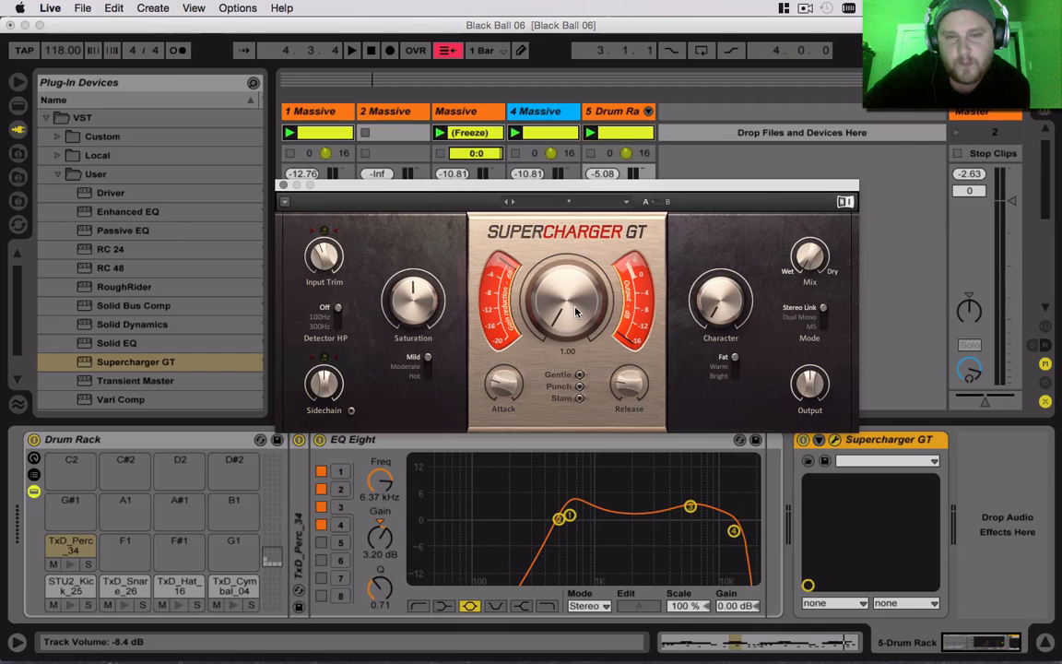
key(space)
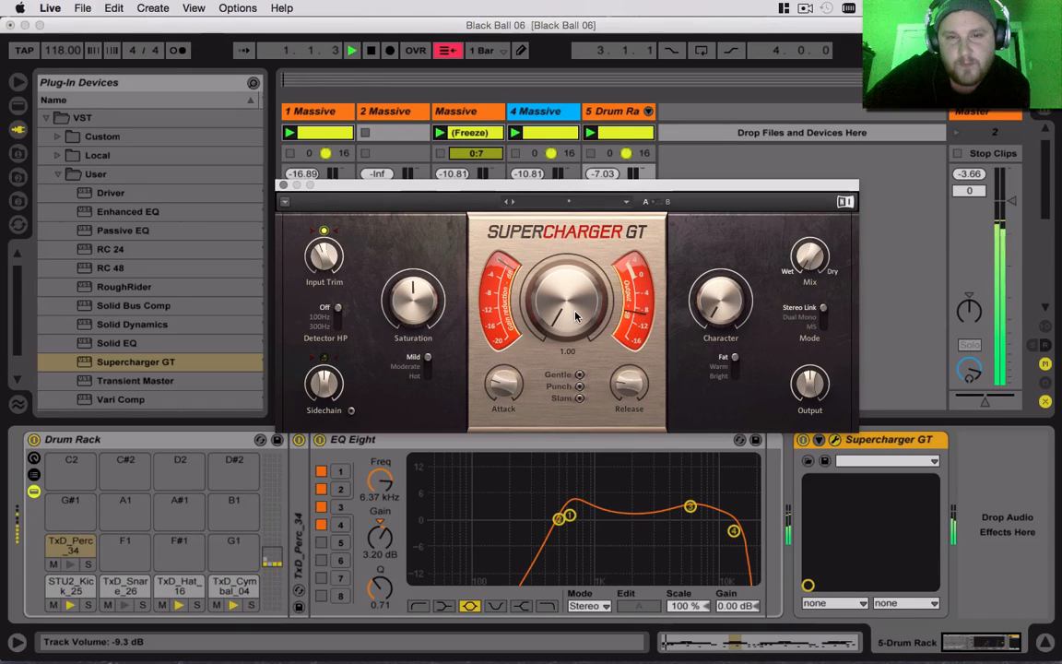
drag(576, 312, 576, 273)
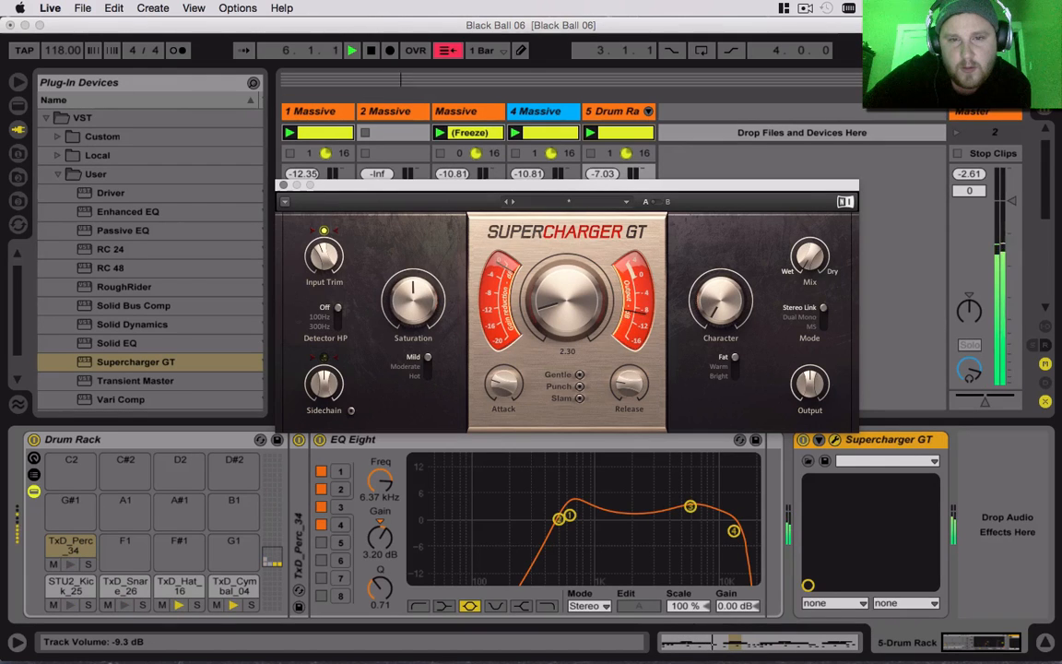
drag(575, 316, 576, 316)
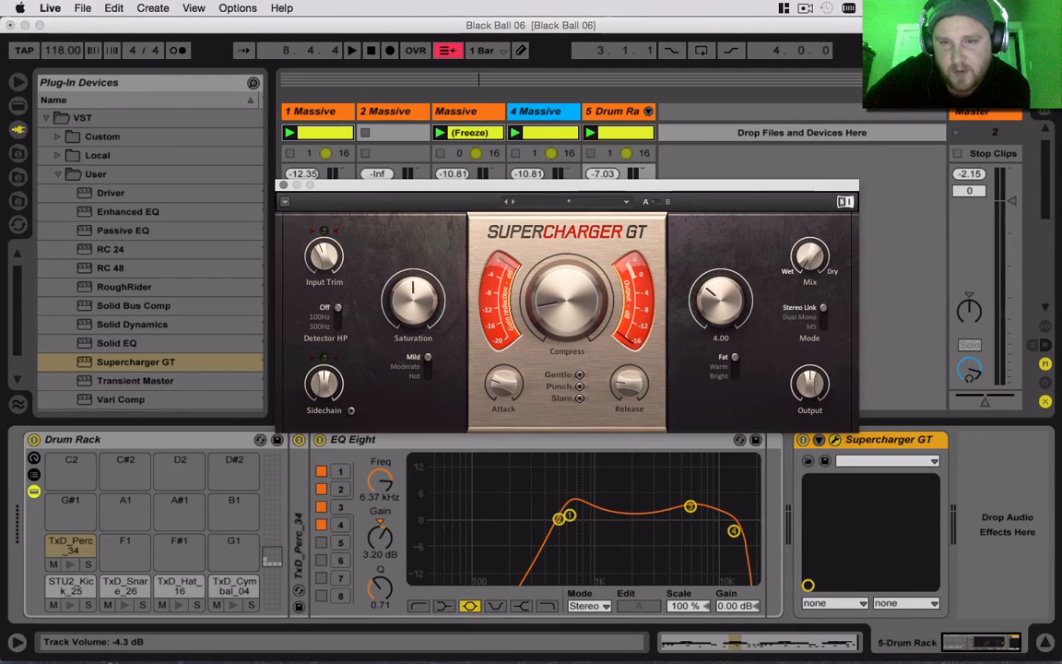
Raise Supercharger GT's Output to 4.1 dB while listening to the drums in playback.
key(space)
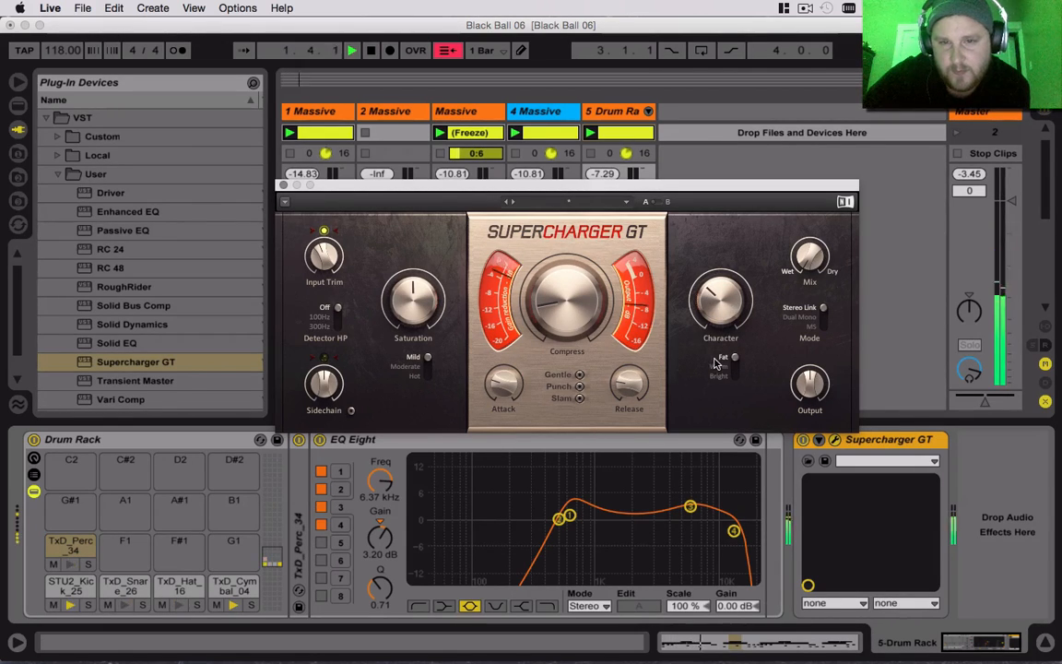
key(space)
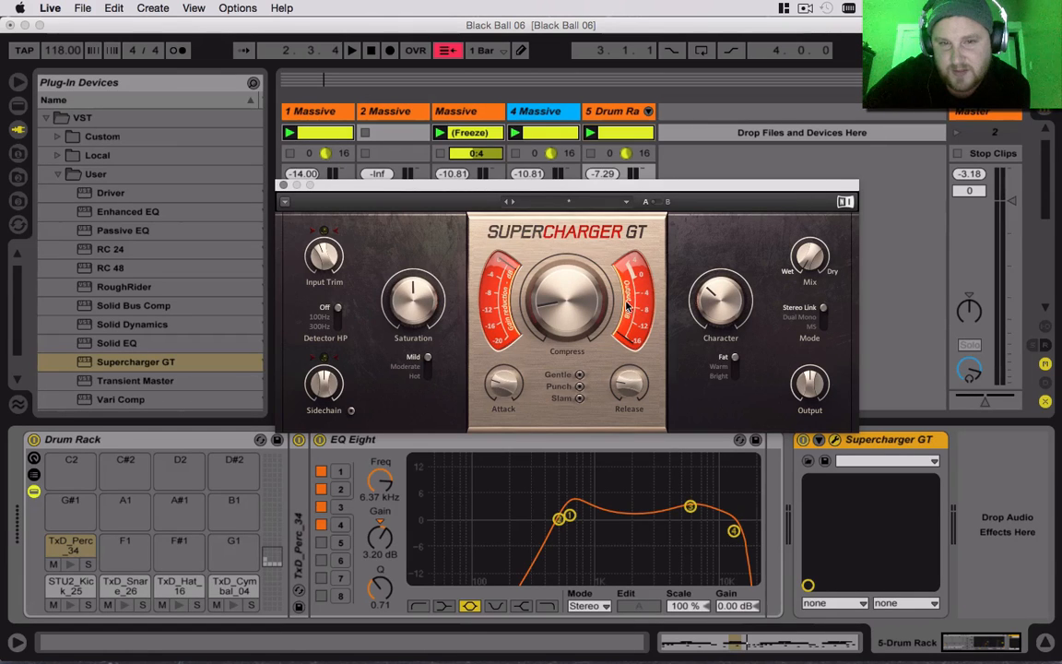
key(space)
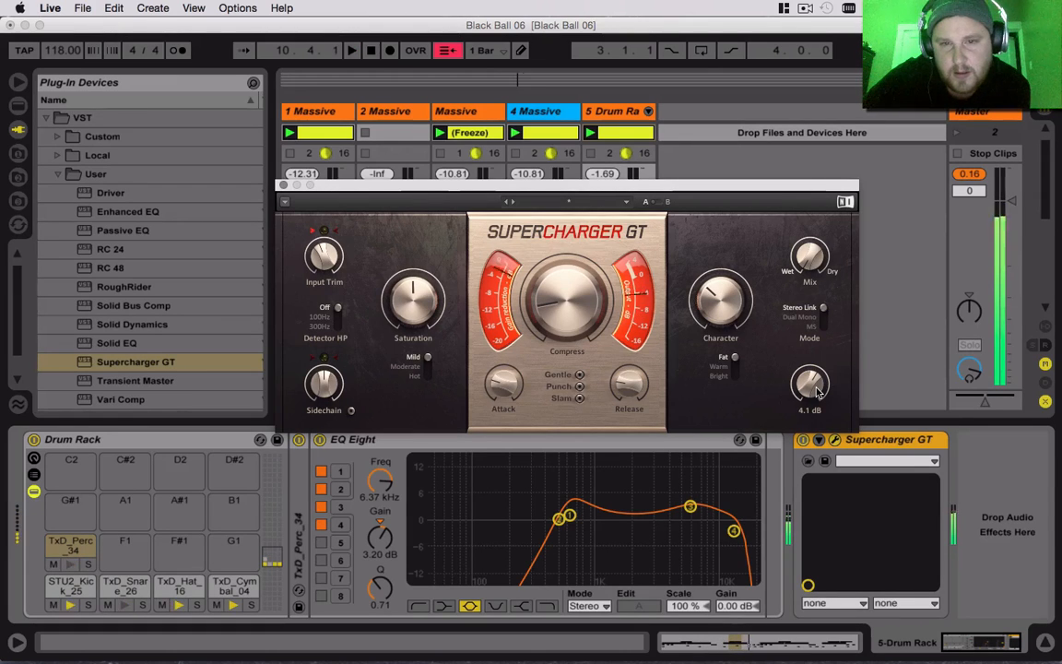
key(space)
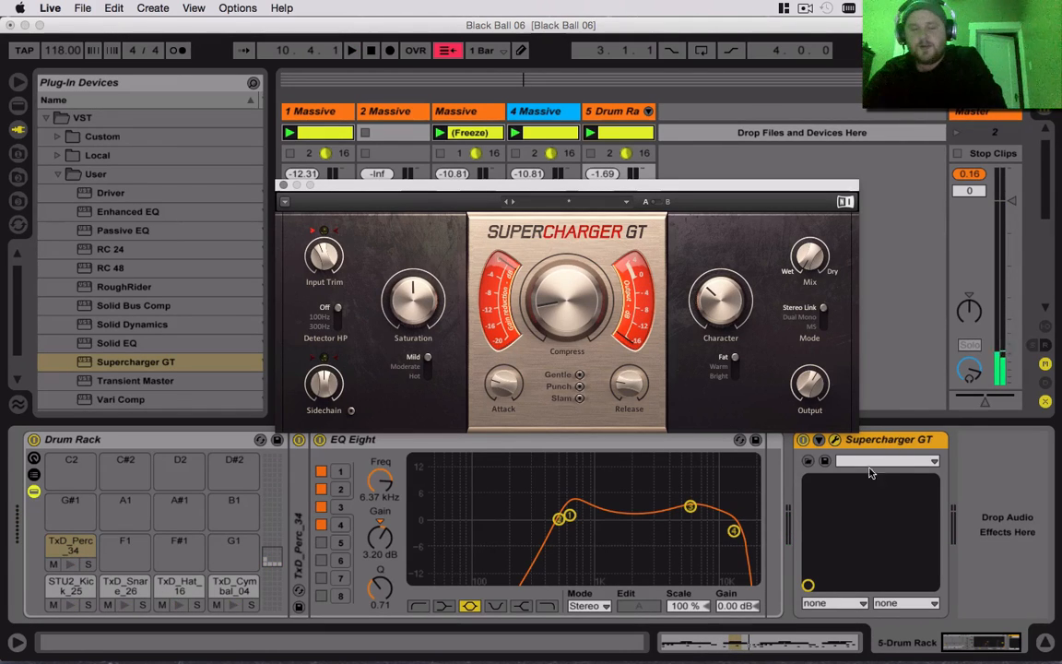
Bypass Supercharger GT and re-enable it in playback to compare the drums without and with the effect.
click(803, 440)
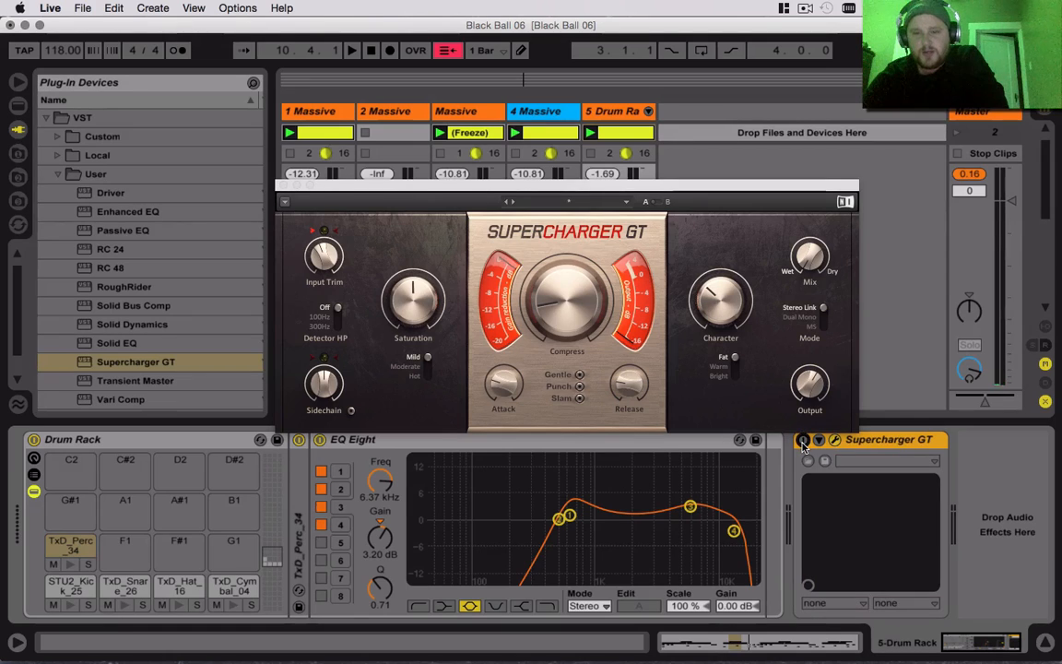
key(space)
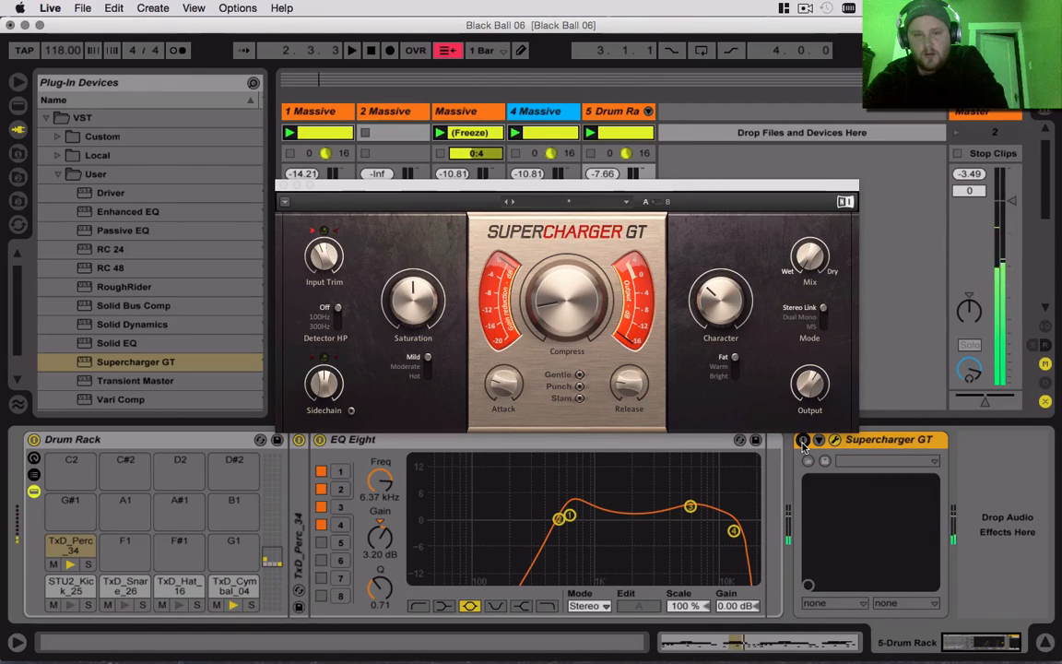
click(802, 440)
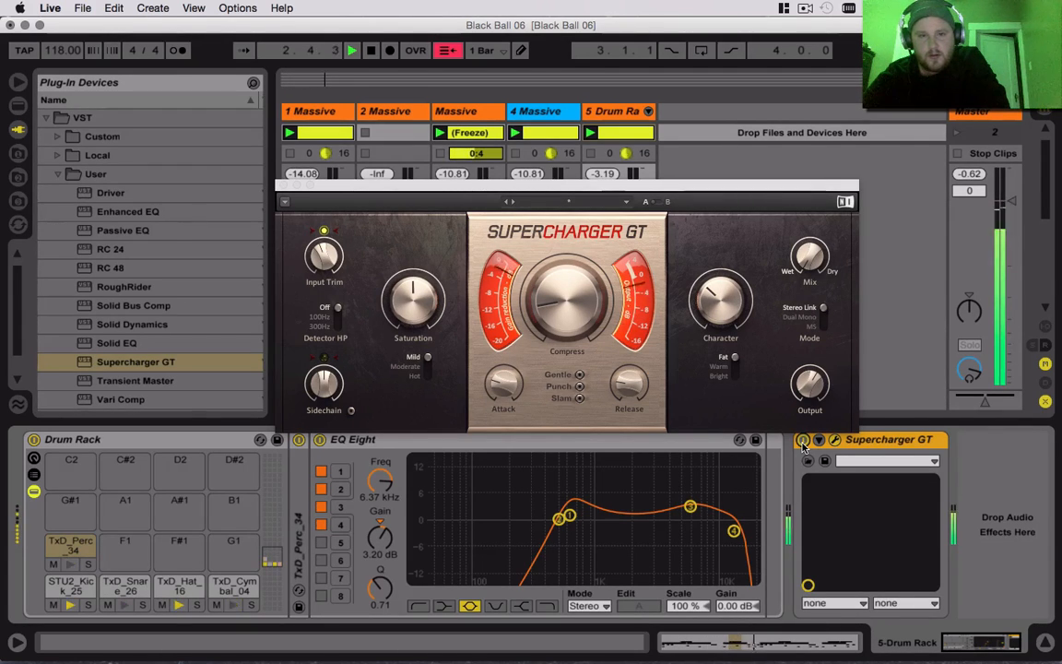
Lower Supercharger GT's Saturation to 4.50 and listen to the drums in playback.
mouse_move(440, 304)
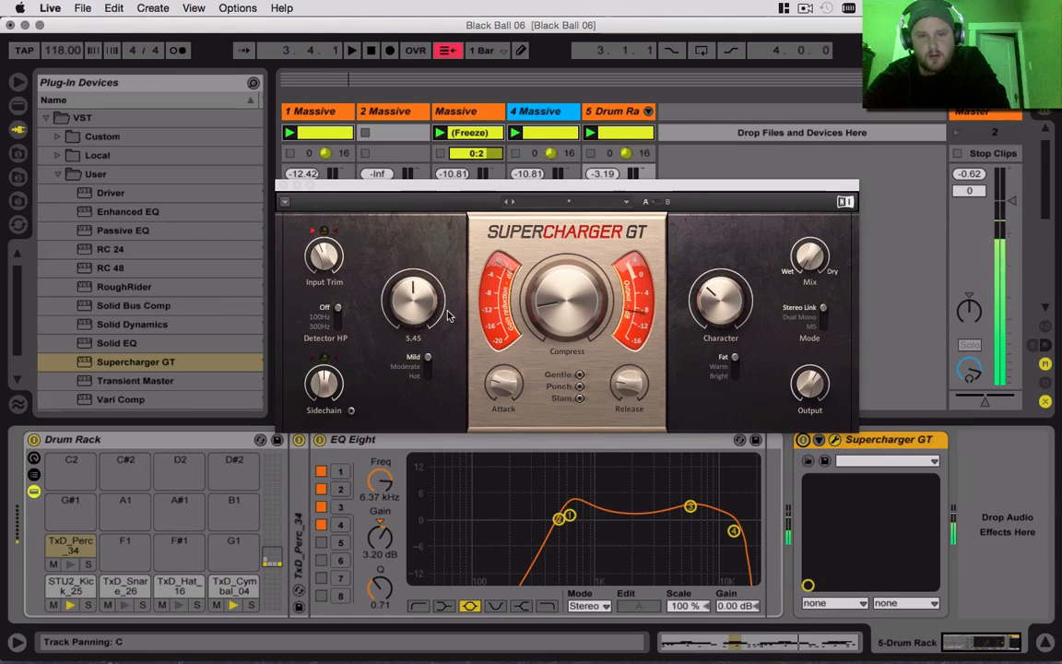
key(space)
drag(413, 299, 413, 323)
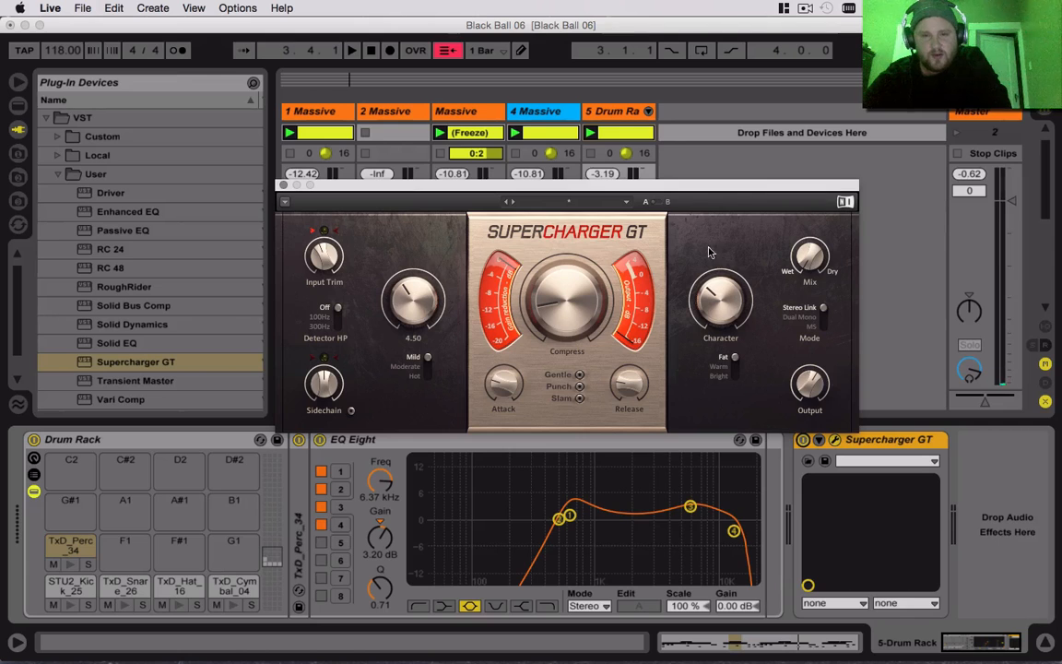
key(space)
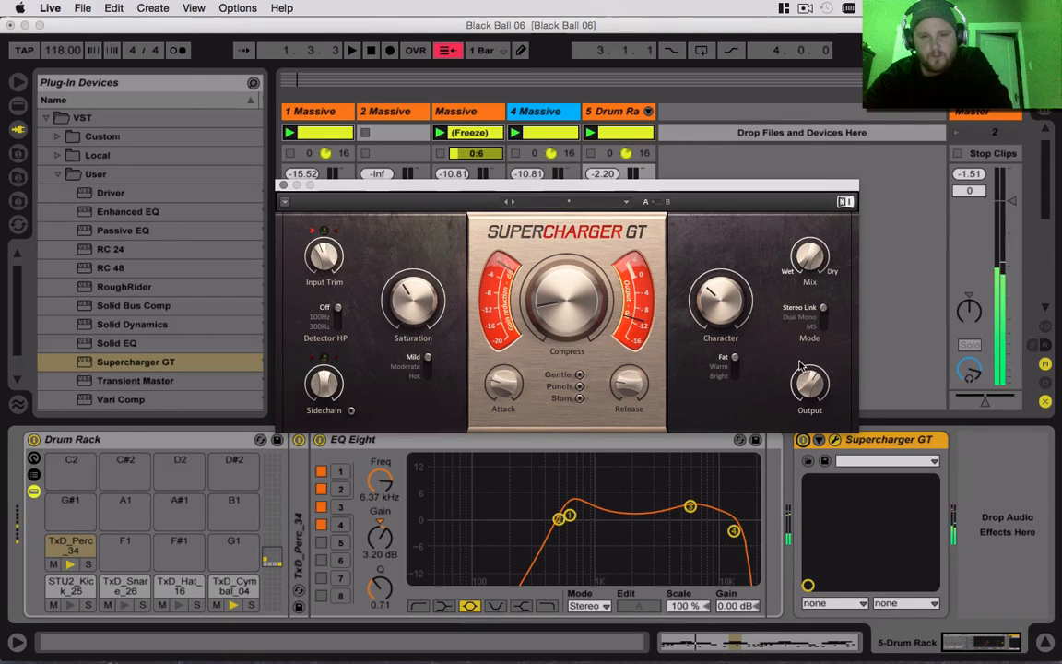
Close the Supercharger GT window and listen to the full mix with the mixer levels in view.
click(283, 185)
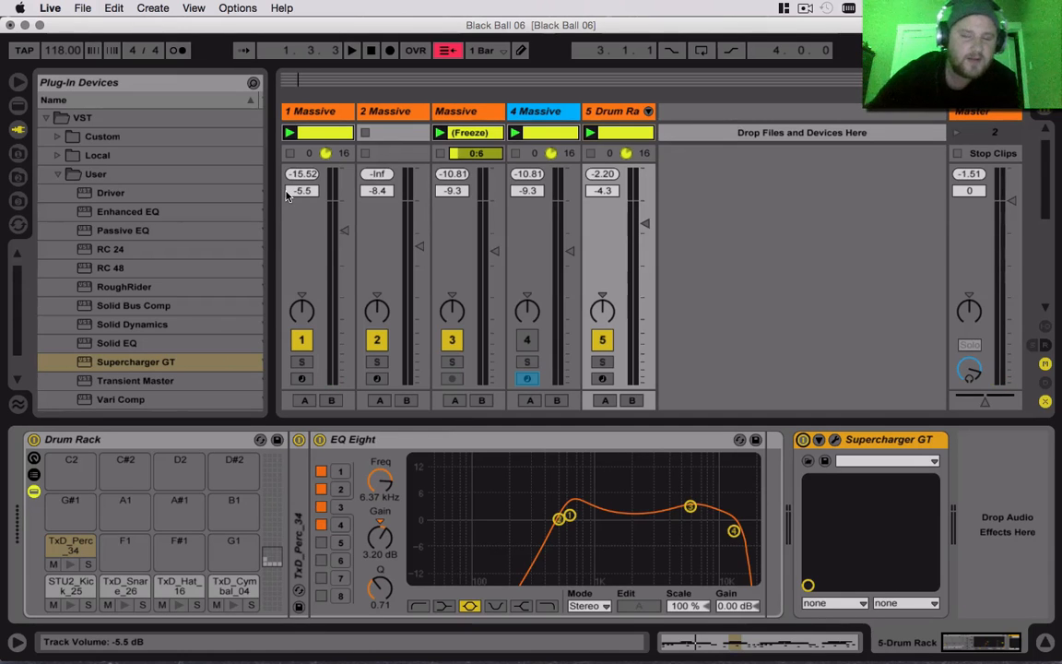
key(space)
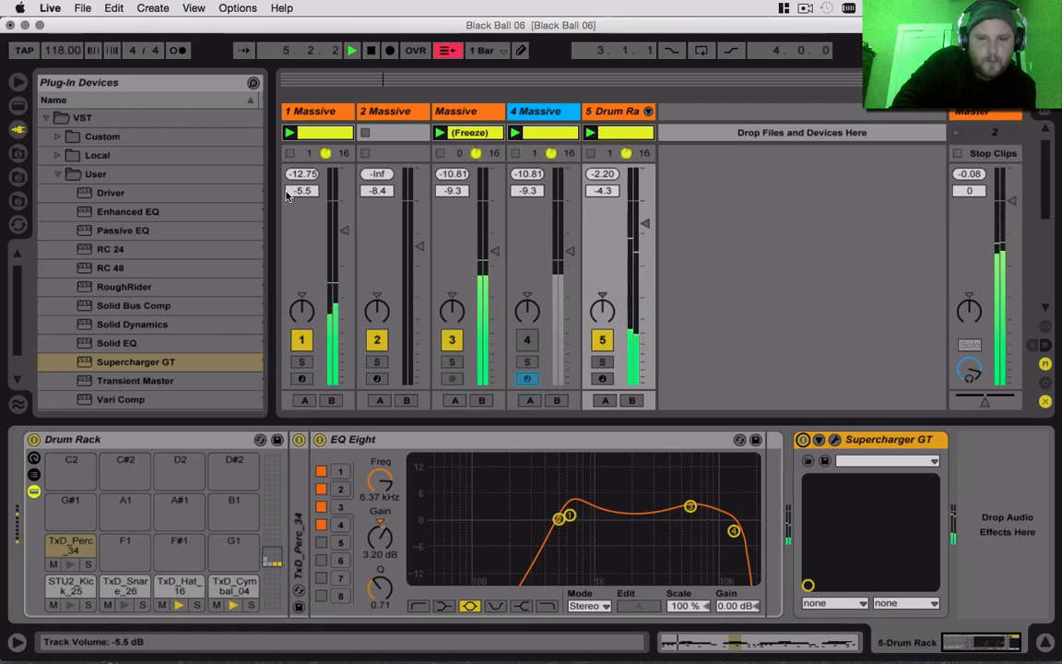
key(space)
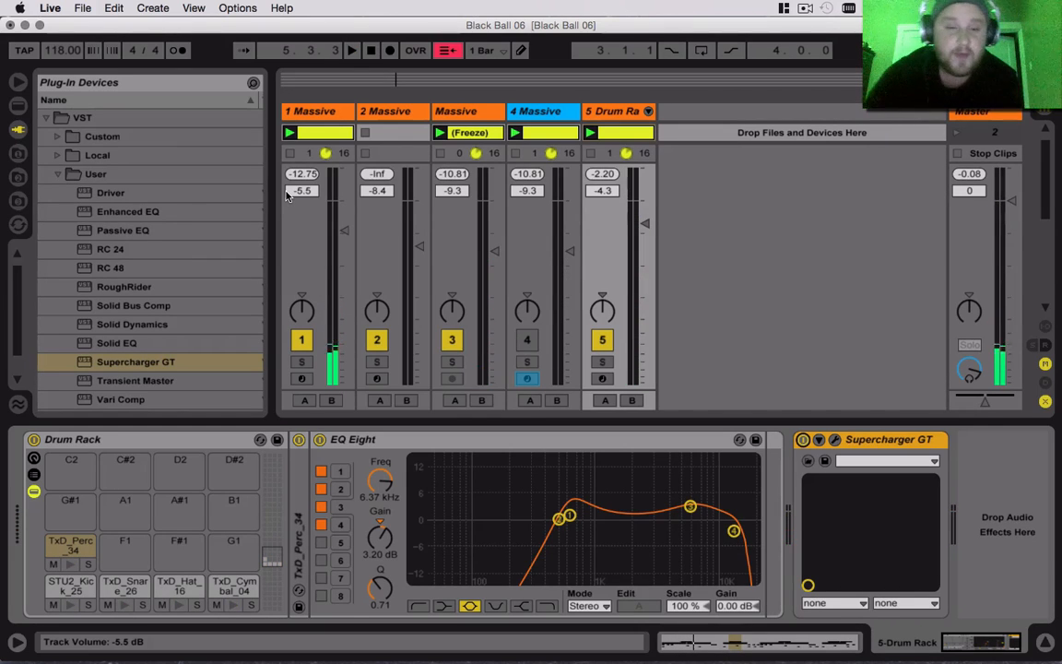
Review the EQ Eight curves of the kick, snare, hat, cymbal and percussion pads in the Drum Rack.
click(92, 582)
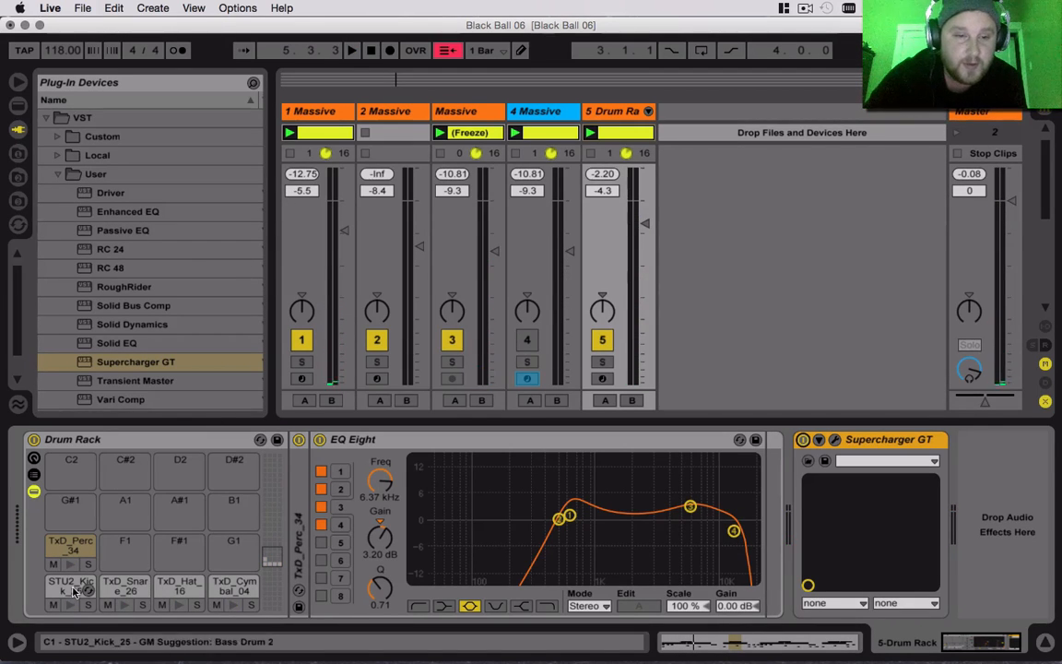
click(127, 582)
click(181, 583)
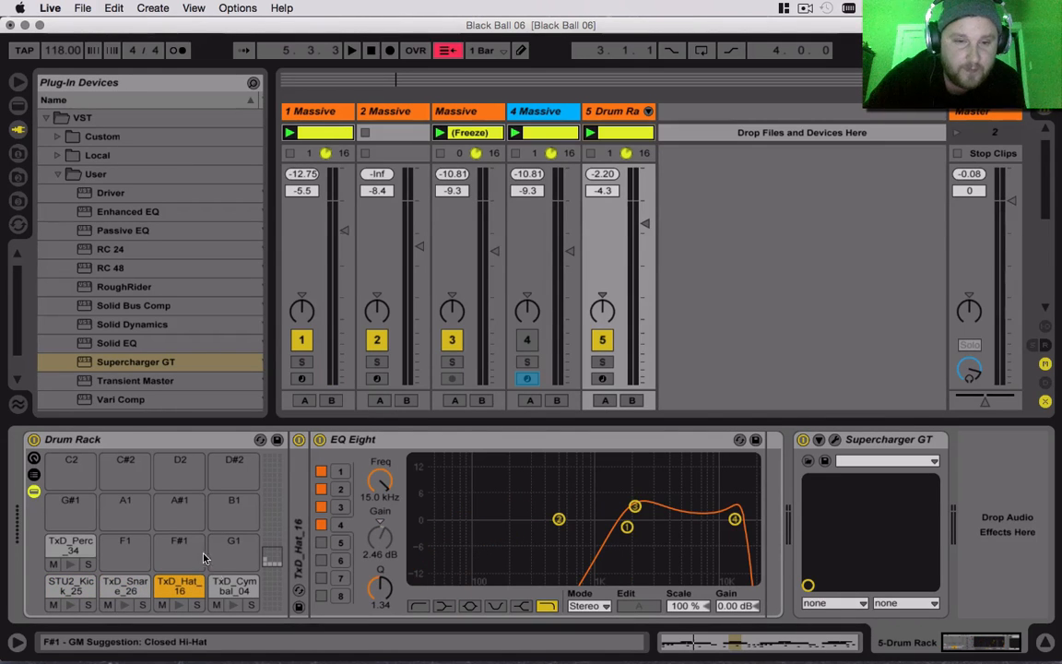
click(227, 589)
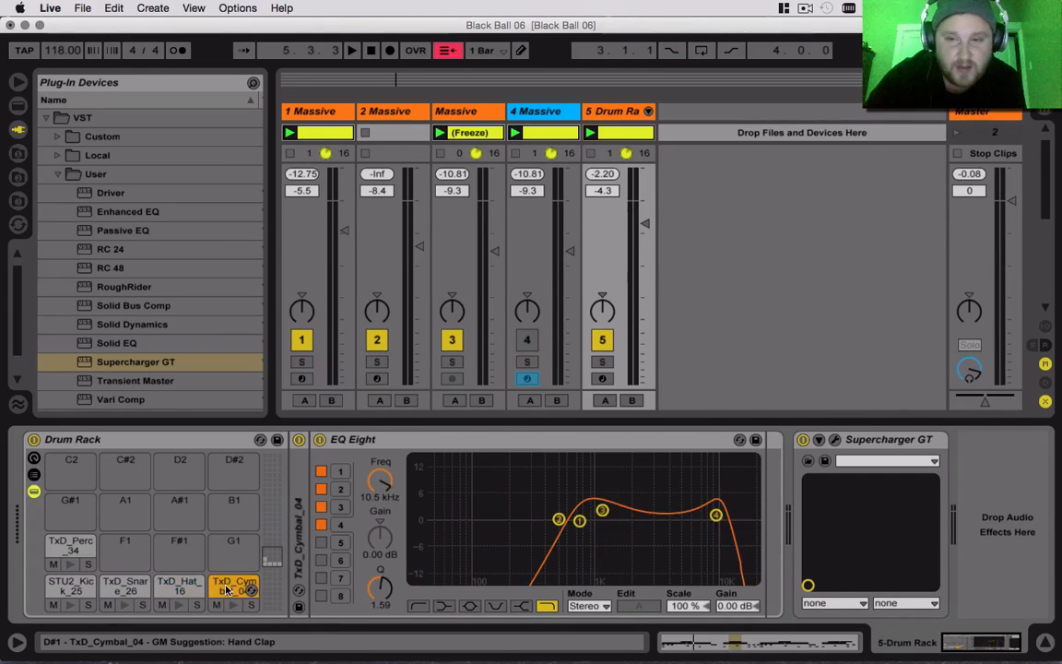
click(66, 550)
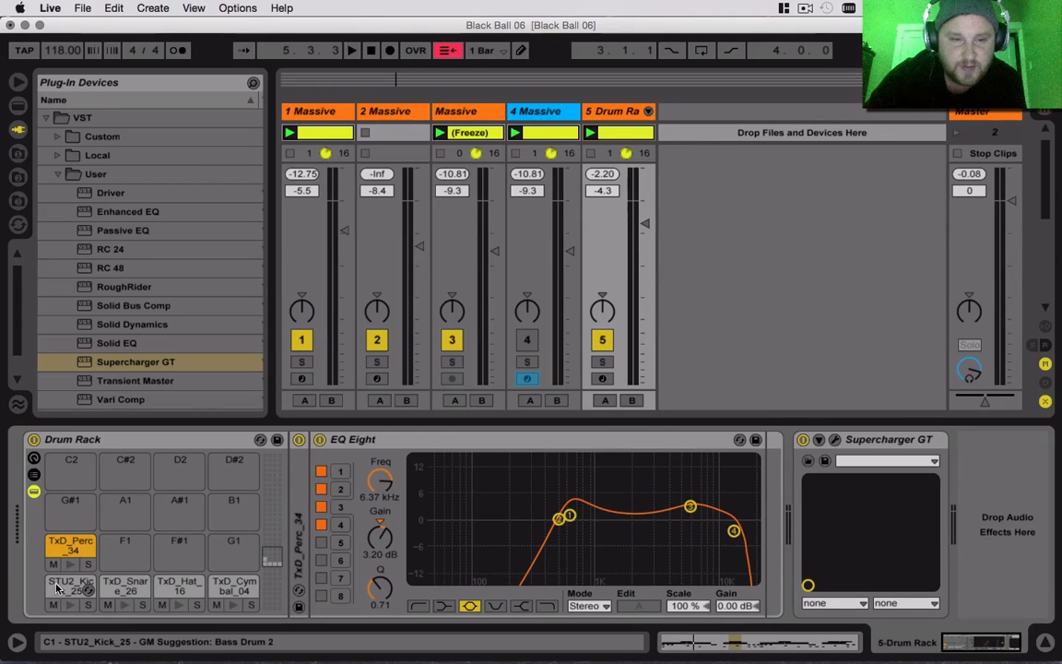
click(71, 586)
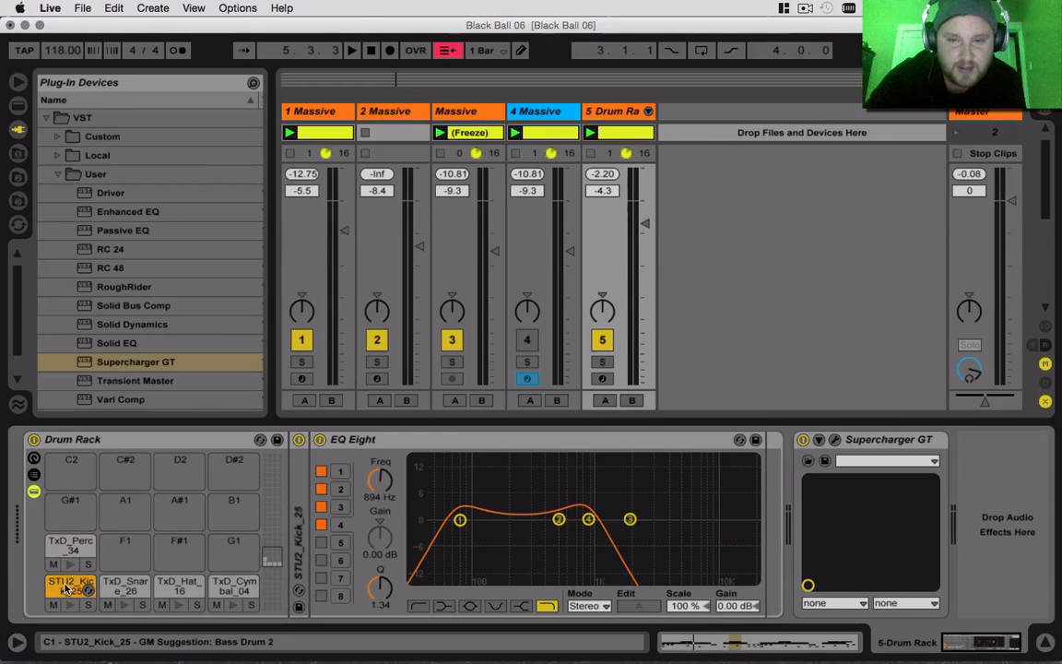
click(123, 587)
click(175, 582)
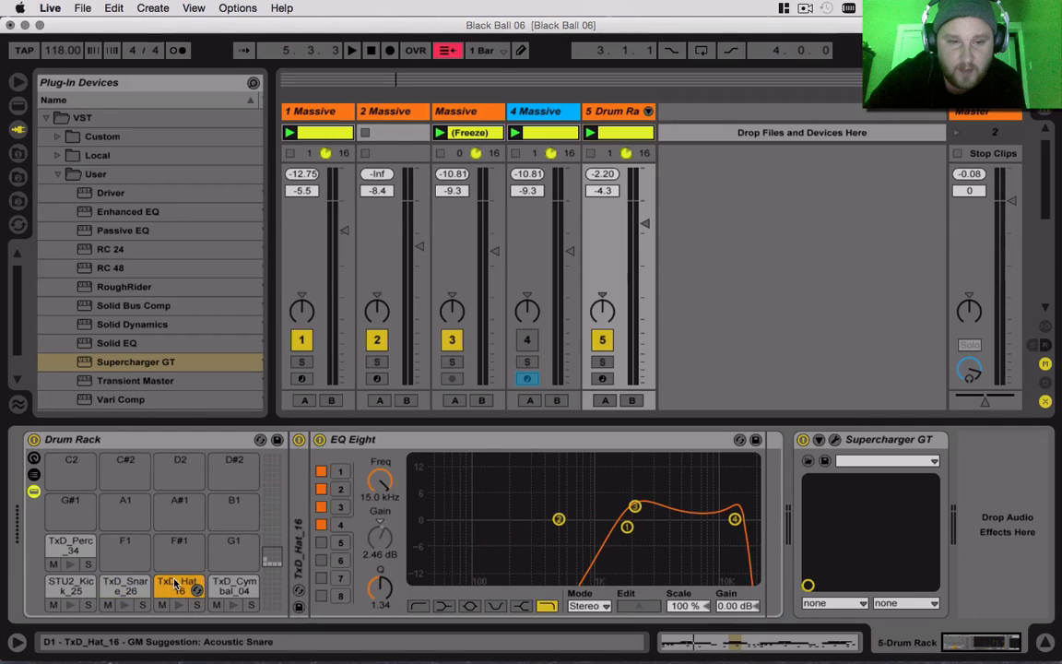
click(223, 584)
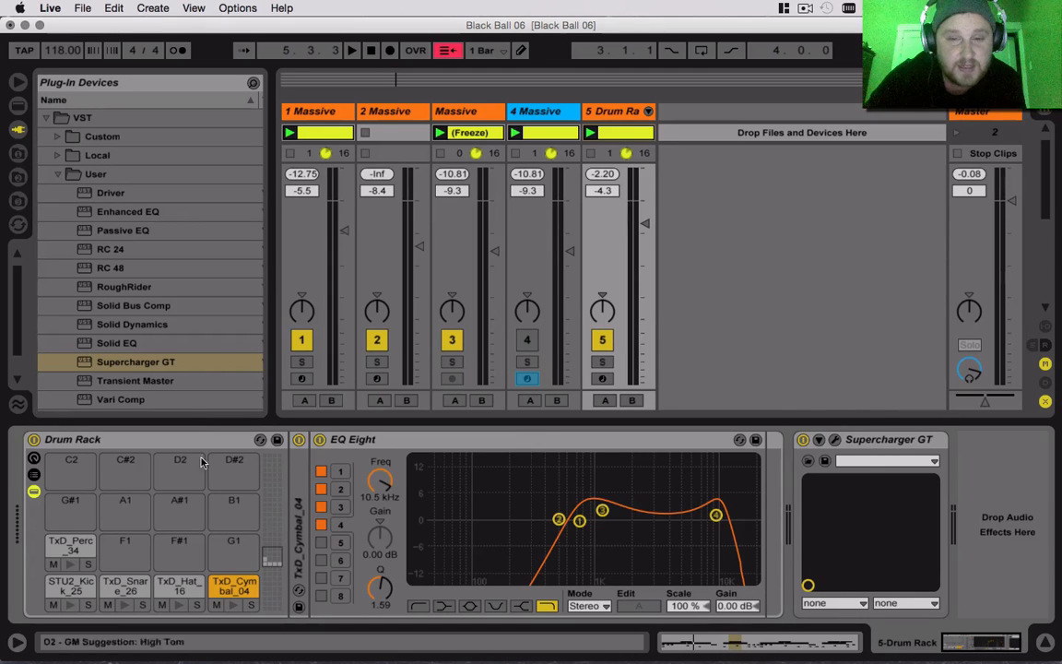
Review Supercharger GT's settings in its window, close it and remove the device from the drum track.
click(835, 440)
drag(489, 178, 392, 223)
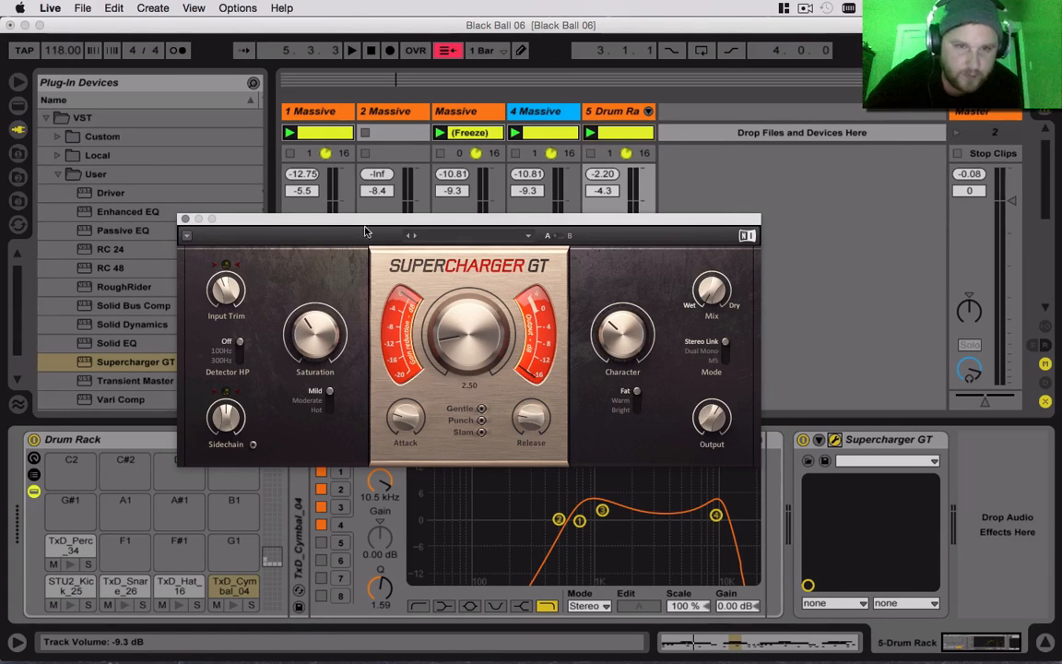
click(184, 219)
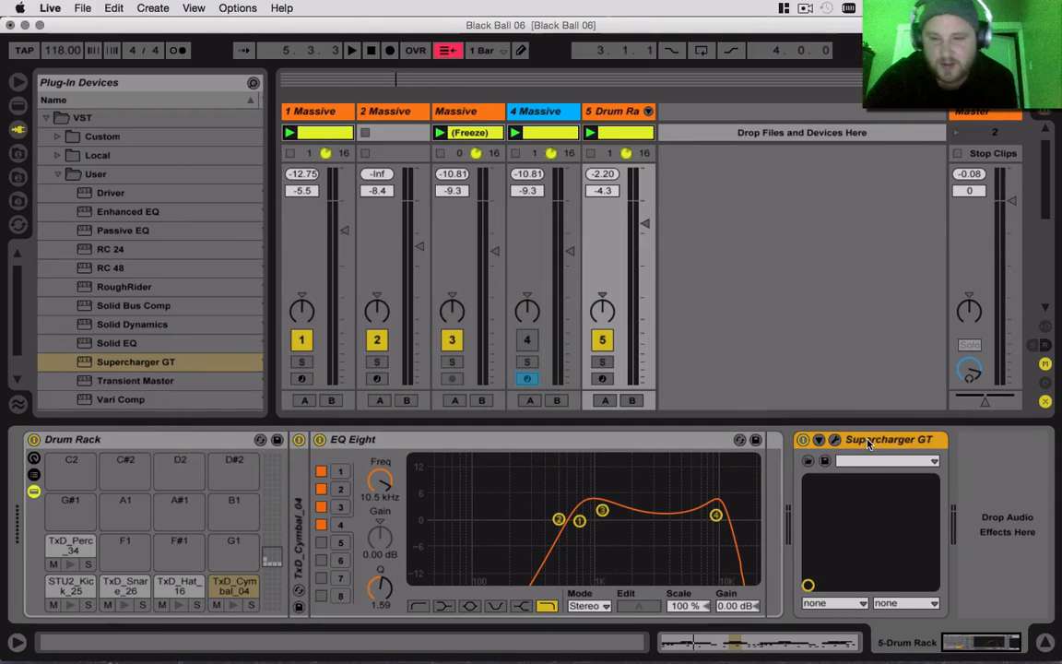
key(Delete)
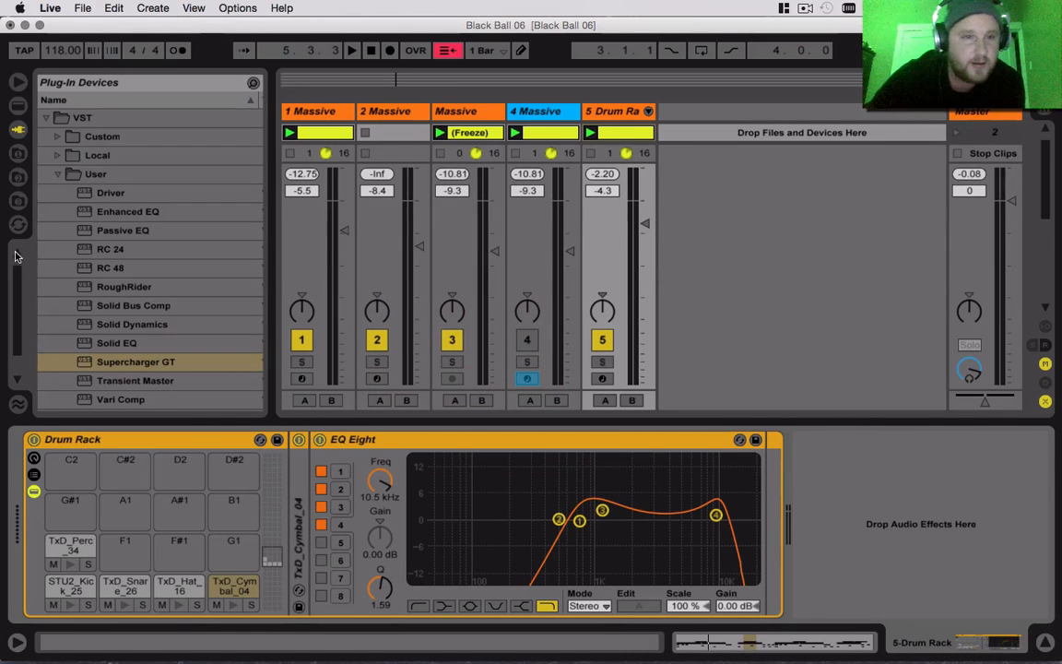
Load the ULTRA CHARGER preset from Live's Audio Effect Rack devices onto the drum track after the Drum Rack.
scroll(102, 203, up, 1)
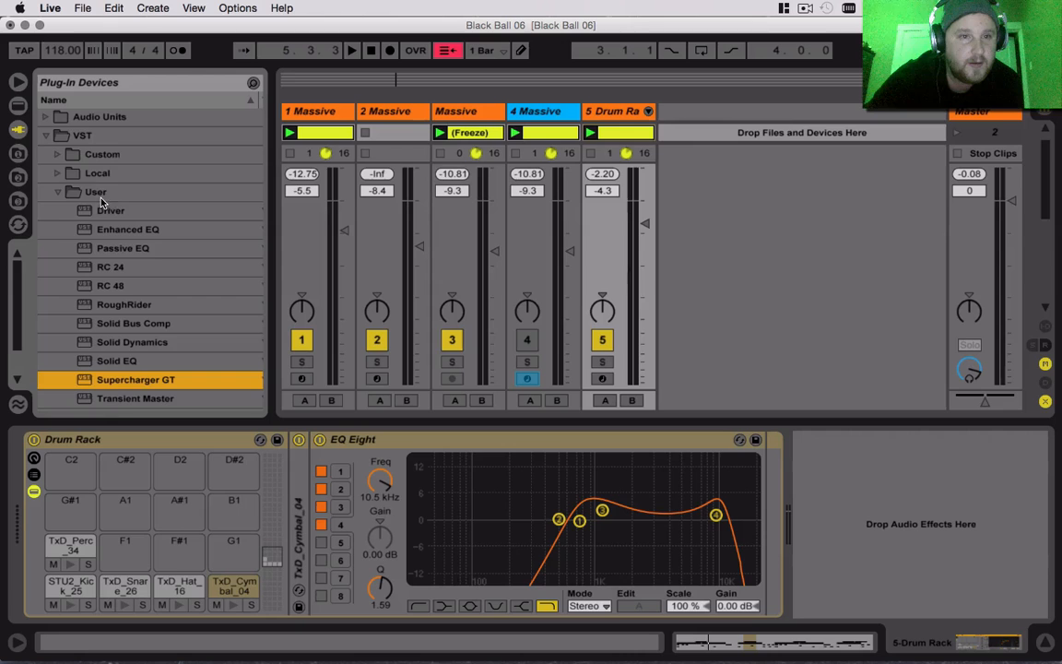
click(45, 117)
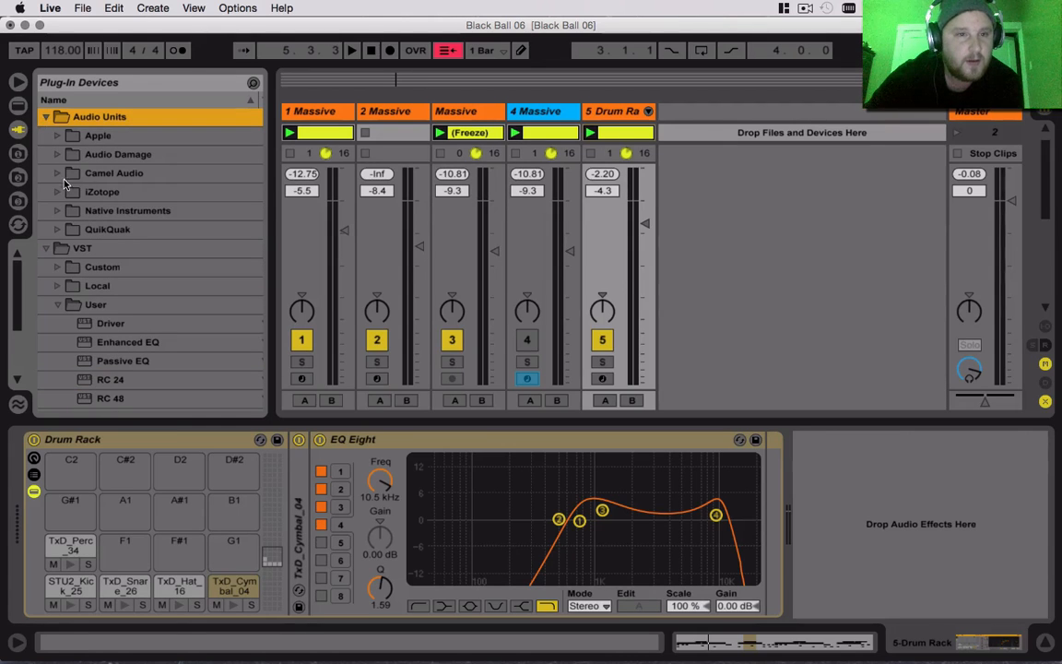
click(45, 117)
click(18, 105)
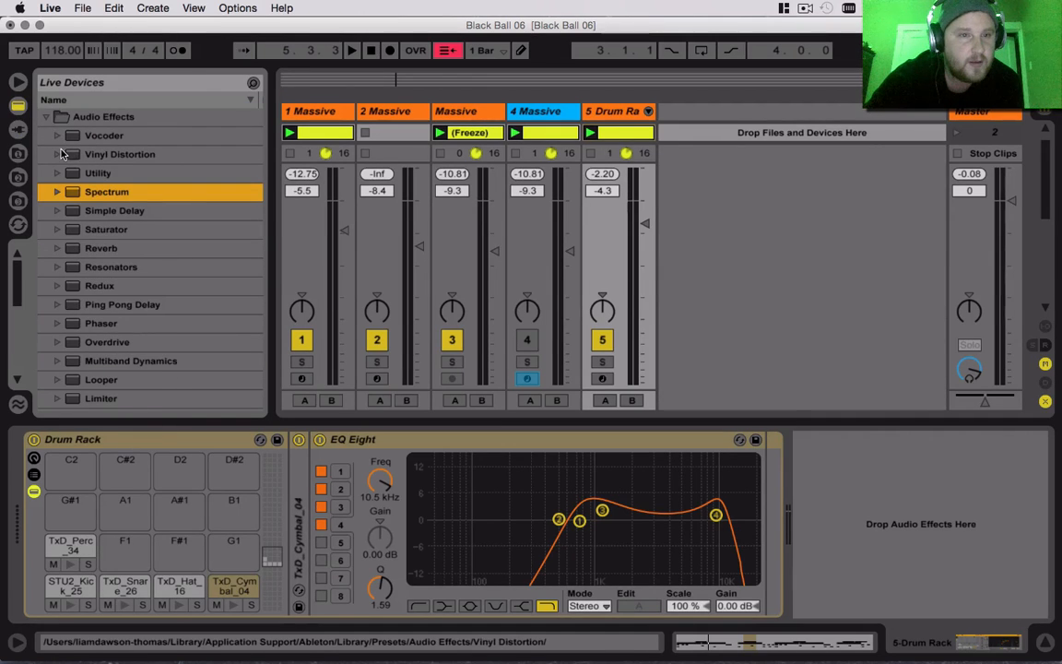
scroll(92, 273, down, 4)
scroll(91, 272, down, 5)
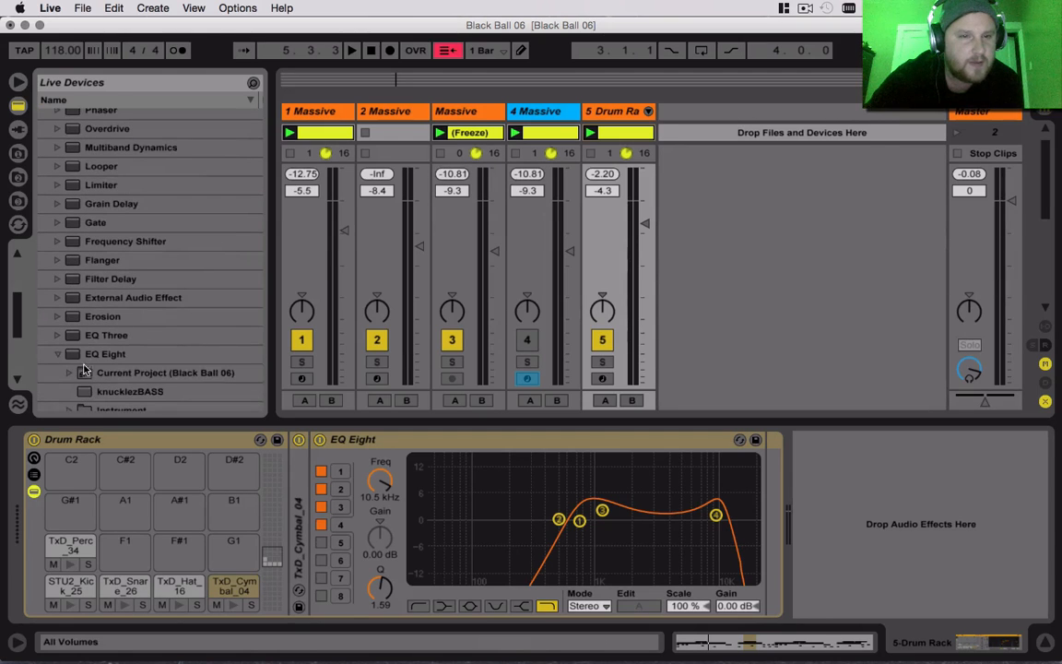
scroll(72, 318, down, 4)
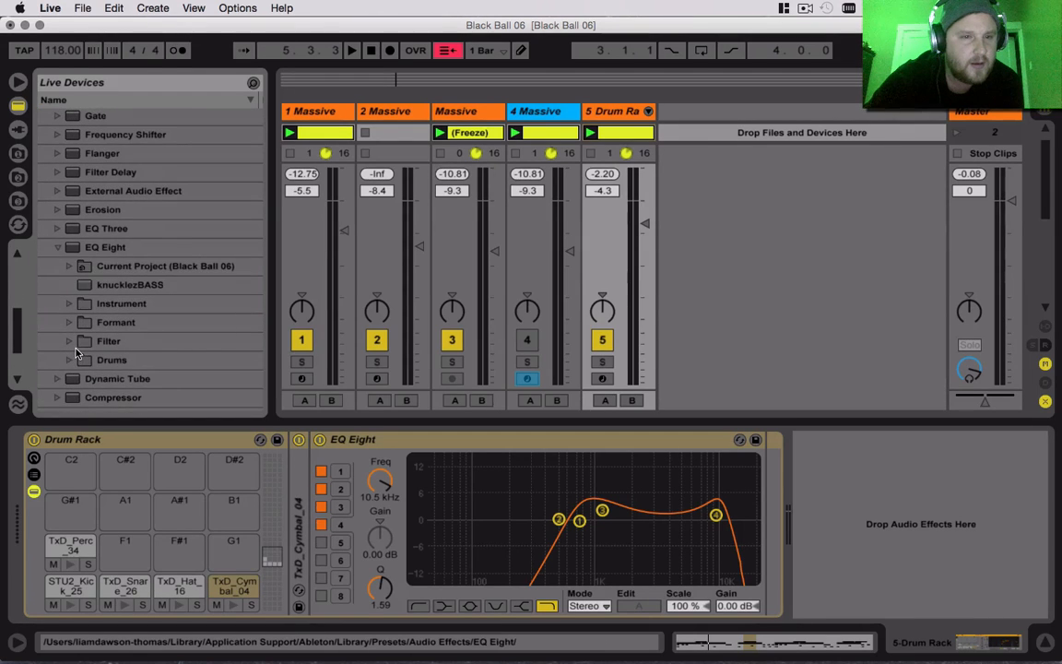
click(58, 246)
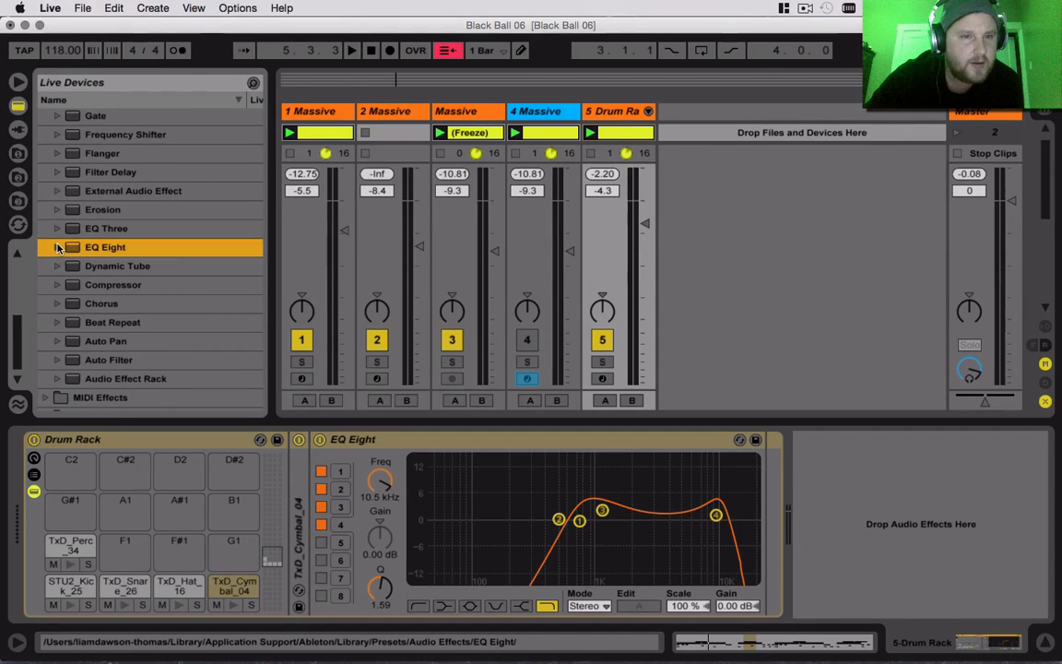
click(58, 378)
scroll(78, 378, down, 5)
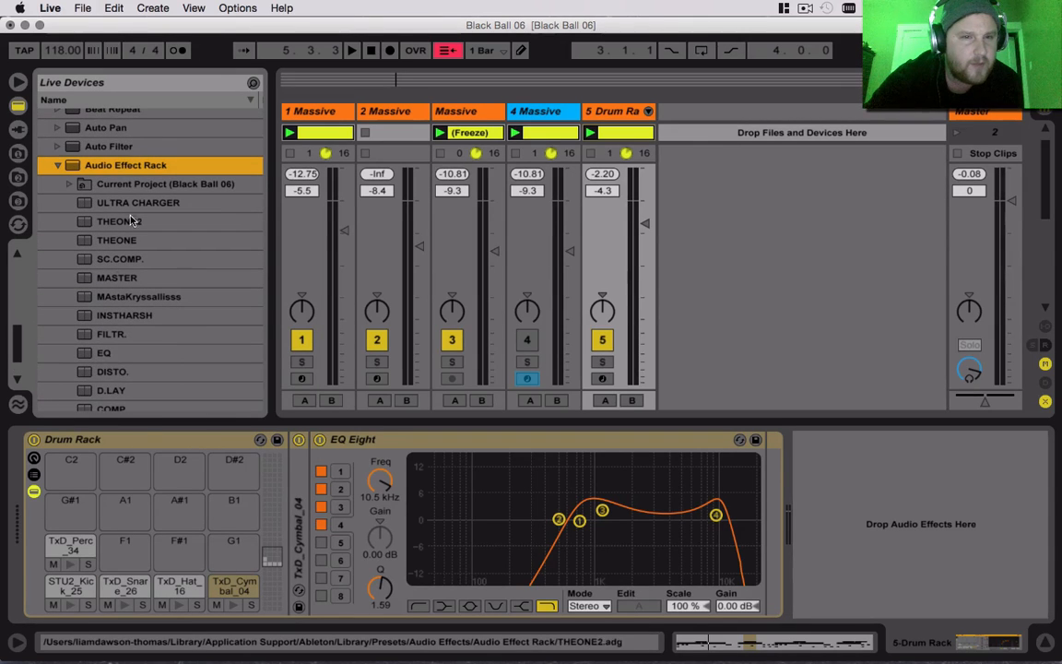
drag(104, 202, 844, 461)
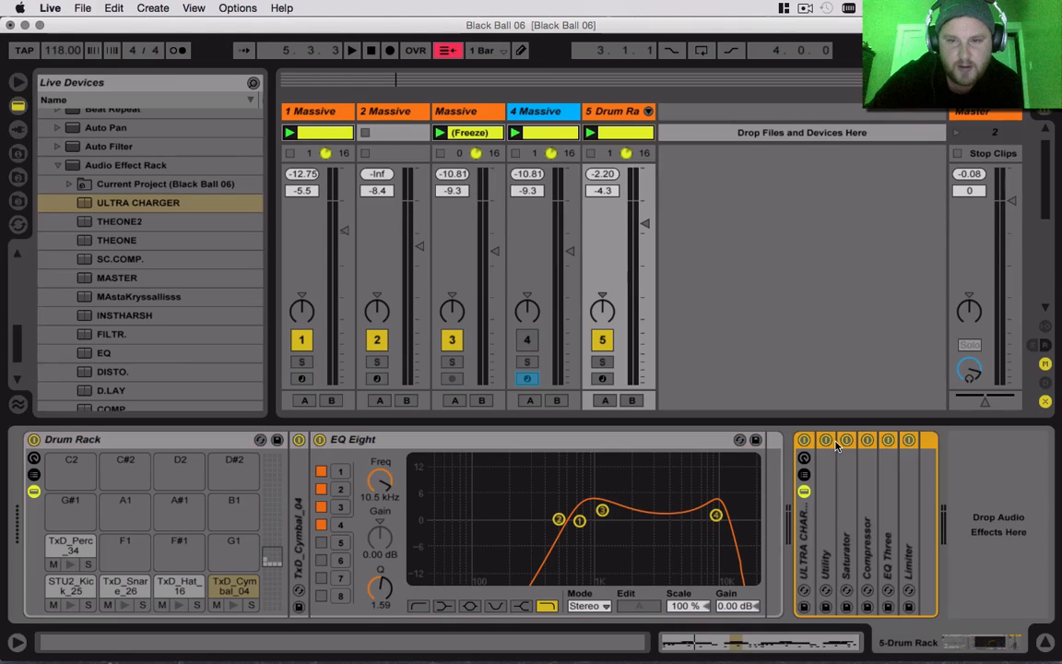
click(830, 564)
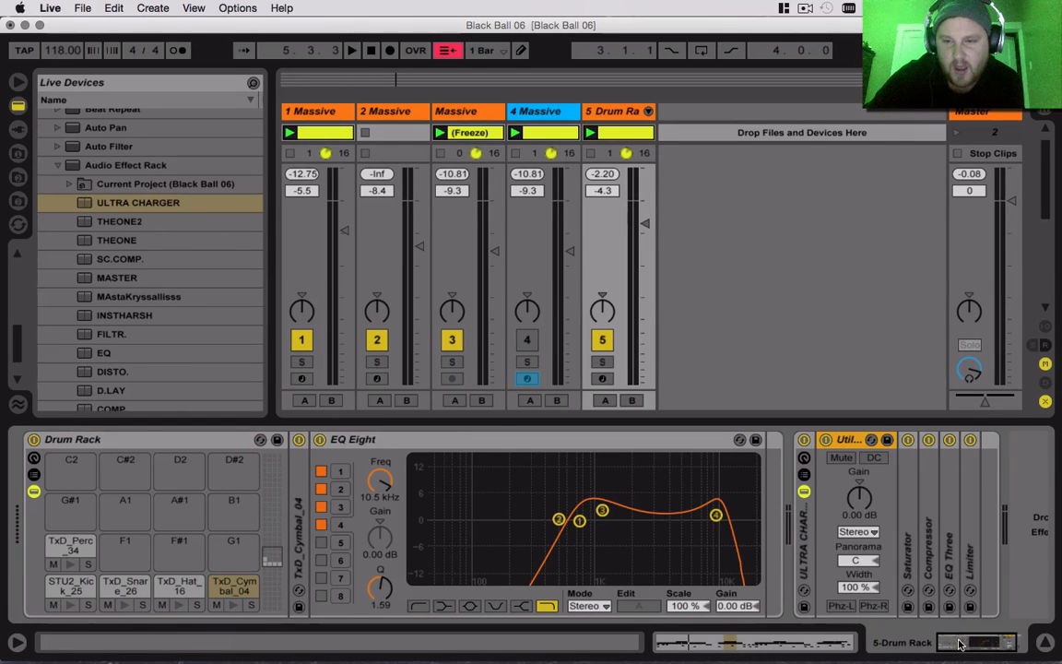
drag(959, 645, 988, 647)
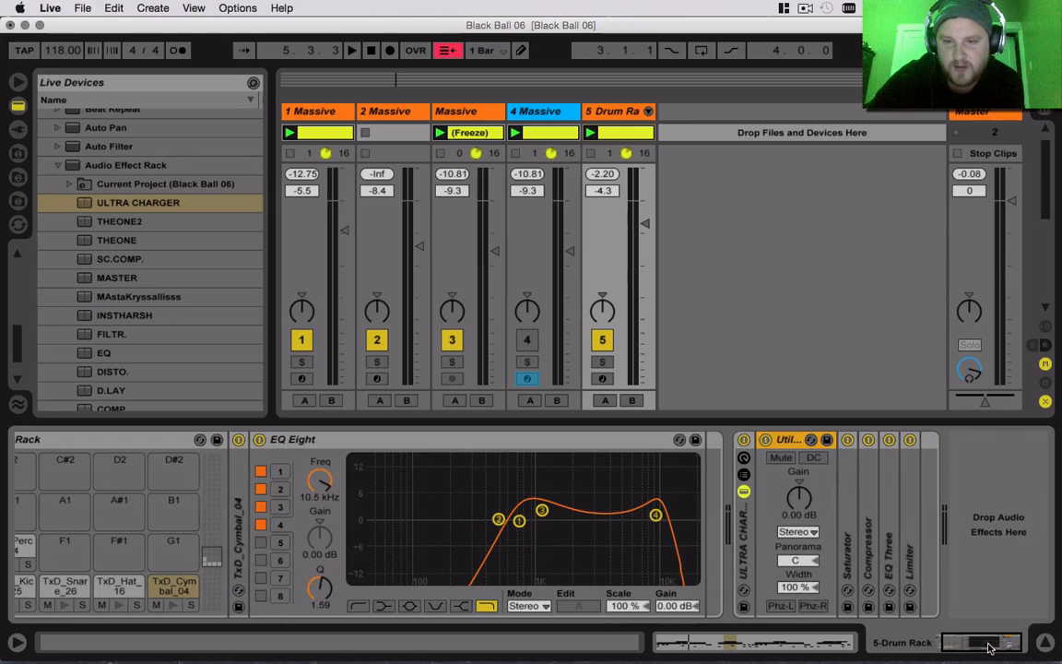
double_click(847, 553)
drag(948, 643, 972, 642)
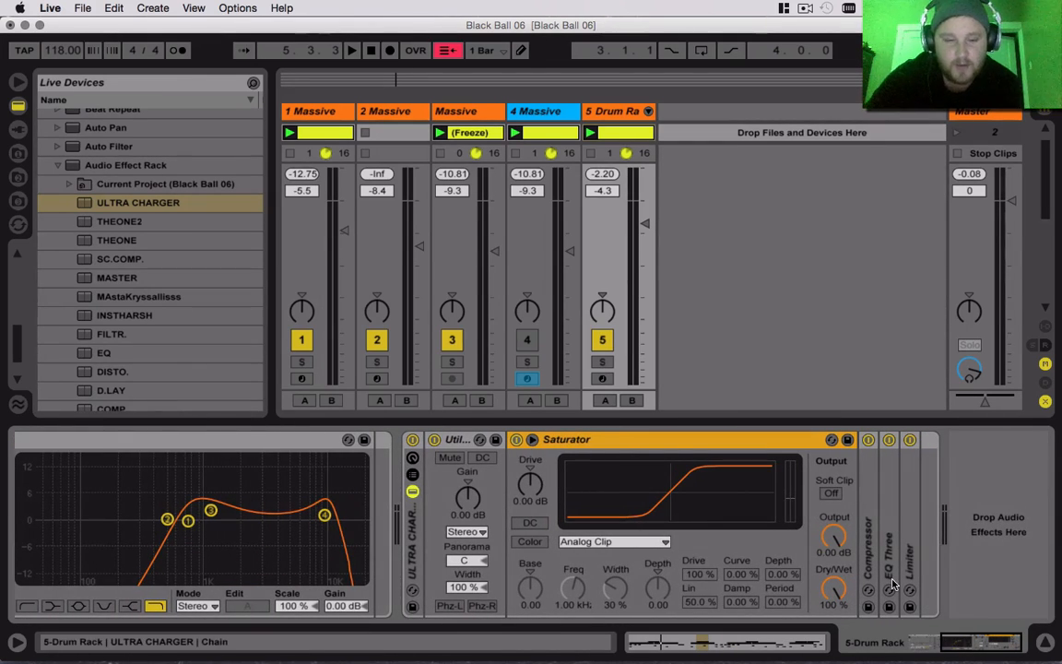
Undo back to Supercharger GT on the drum track, deactivate it and load the ULTRA CHARGER preset after it.
key(super+z)
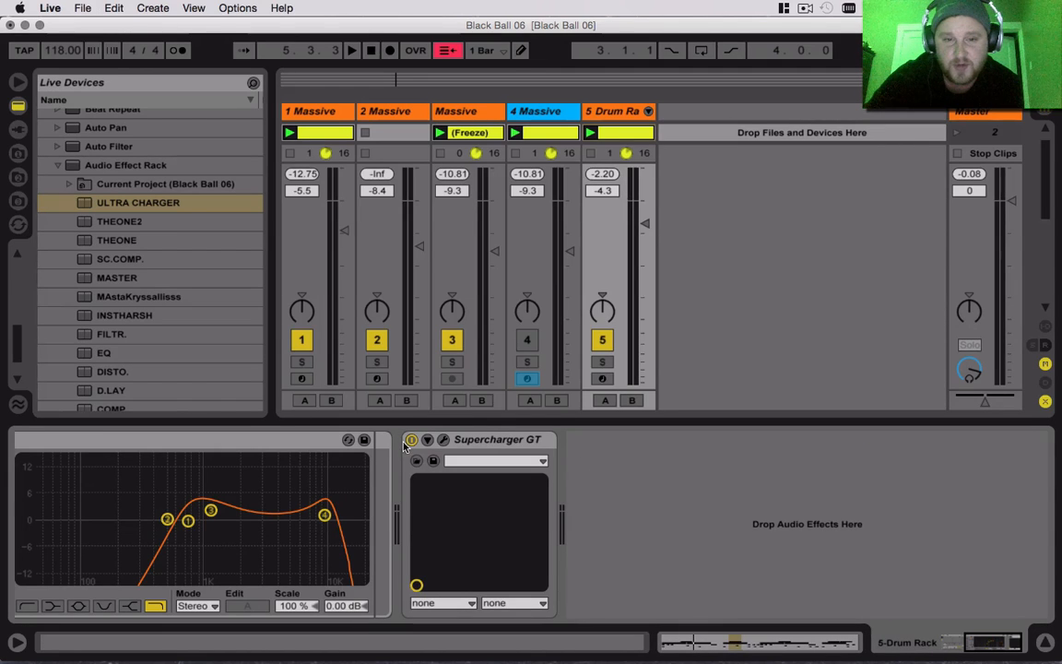
click(411, 441)
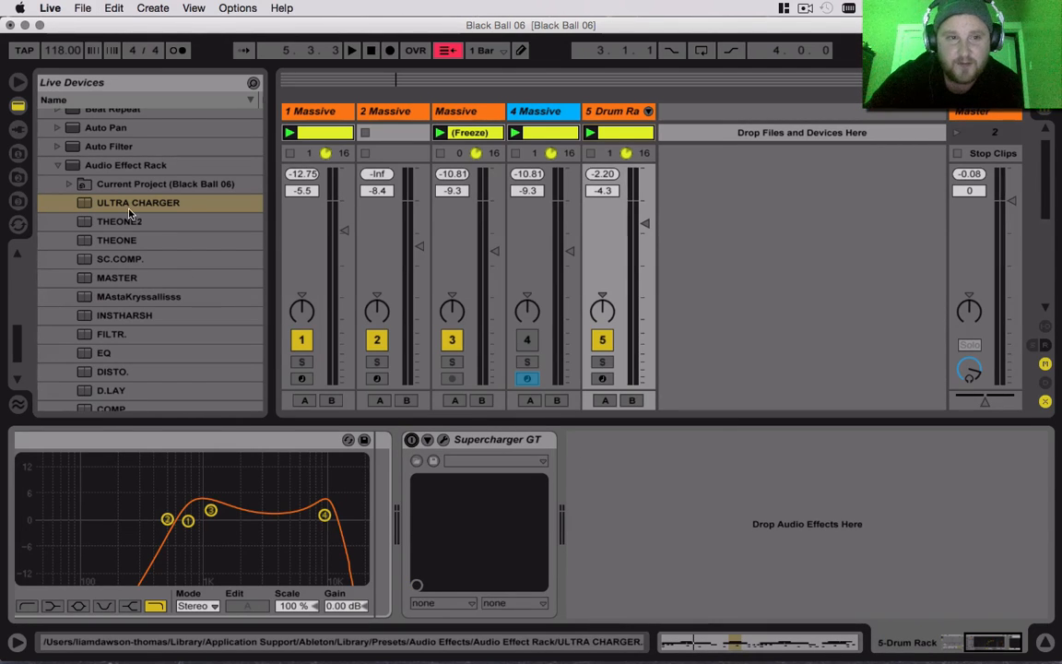
drag(115, 202, 717, 521)
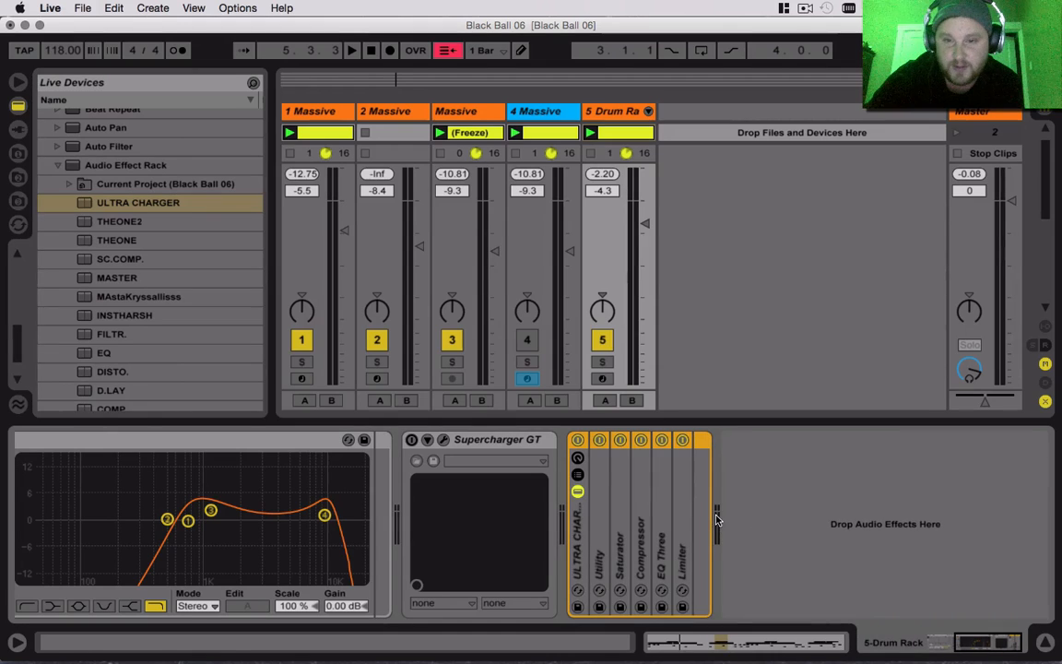
Unfold the Utility, Saturator, Compressor, EQ Three and Limiter devices inside the ULTRA CHARGER rack.
double_click(601, 503)
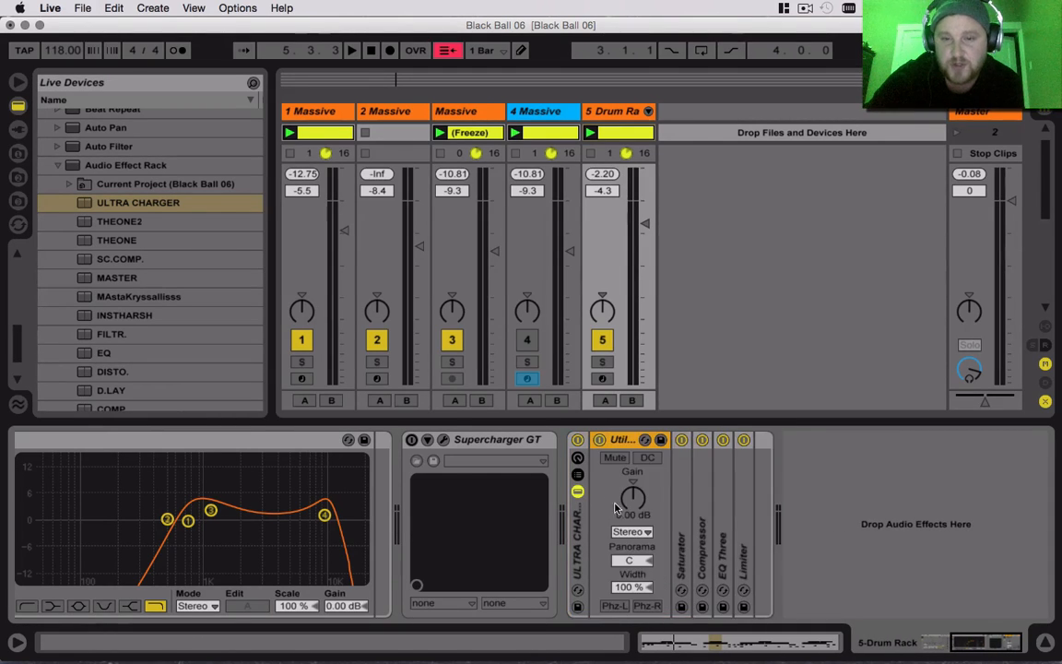
double_click(680, 530)
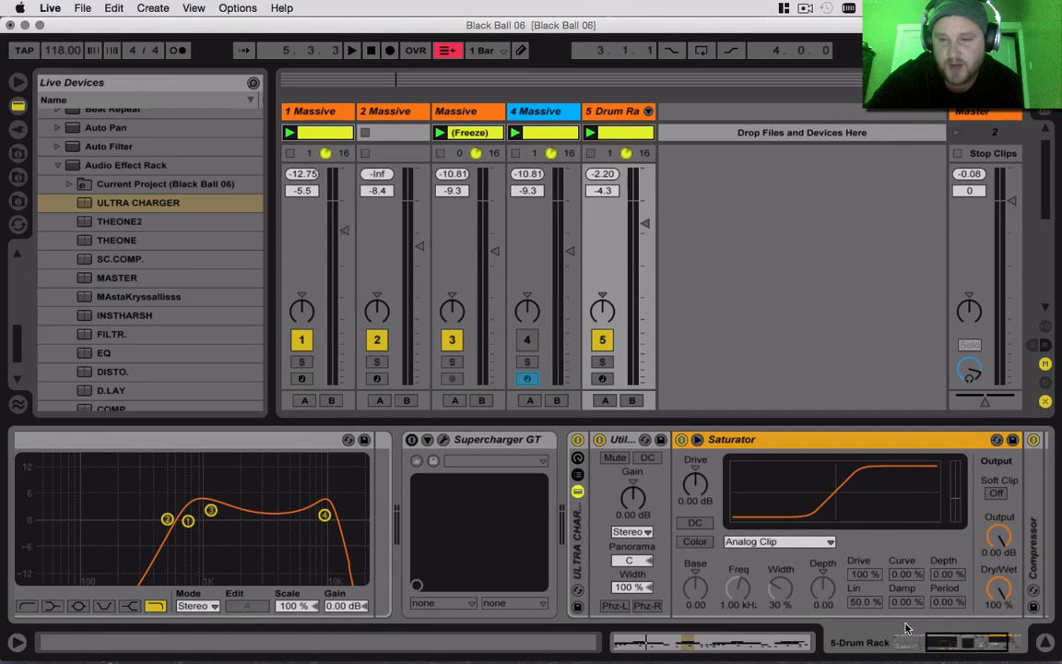
click(959, 638)
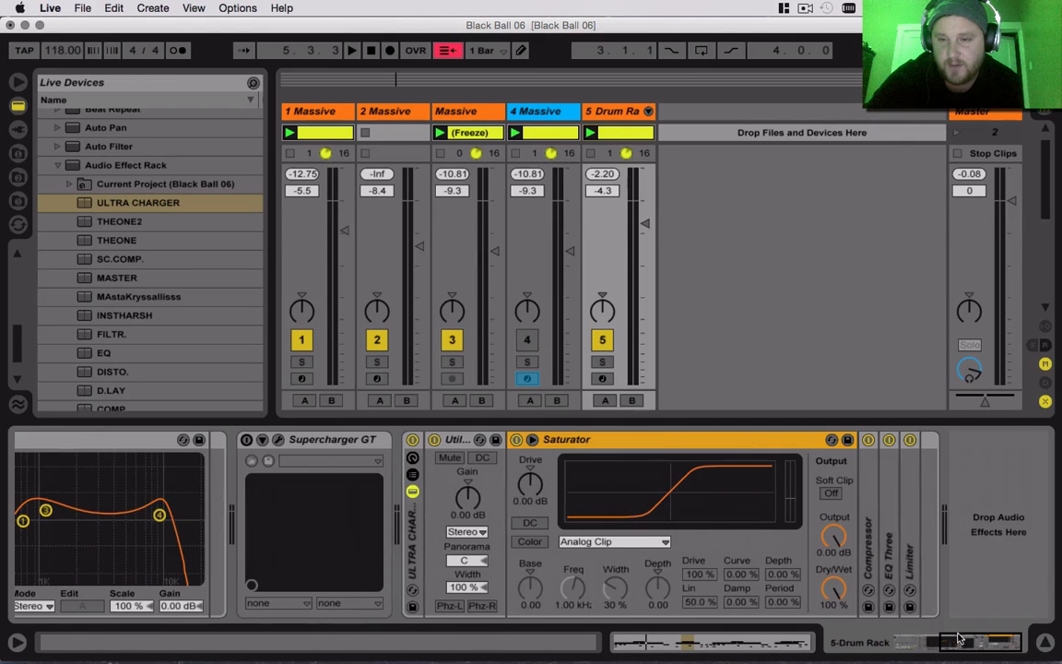
double_click(867, 553)
drag(949, 642, 995, 640)
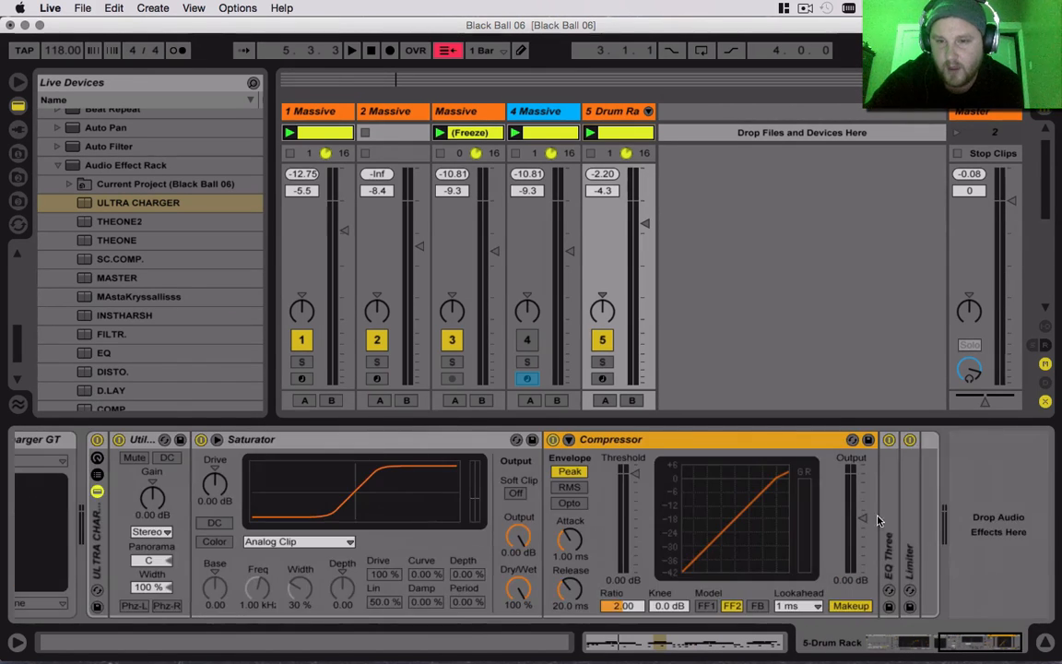
double_click(890, 535)
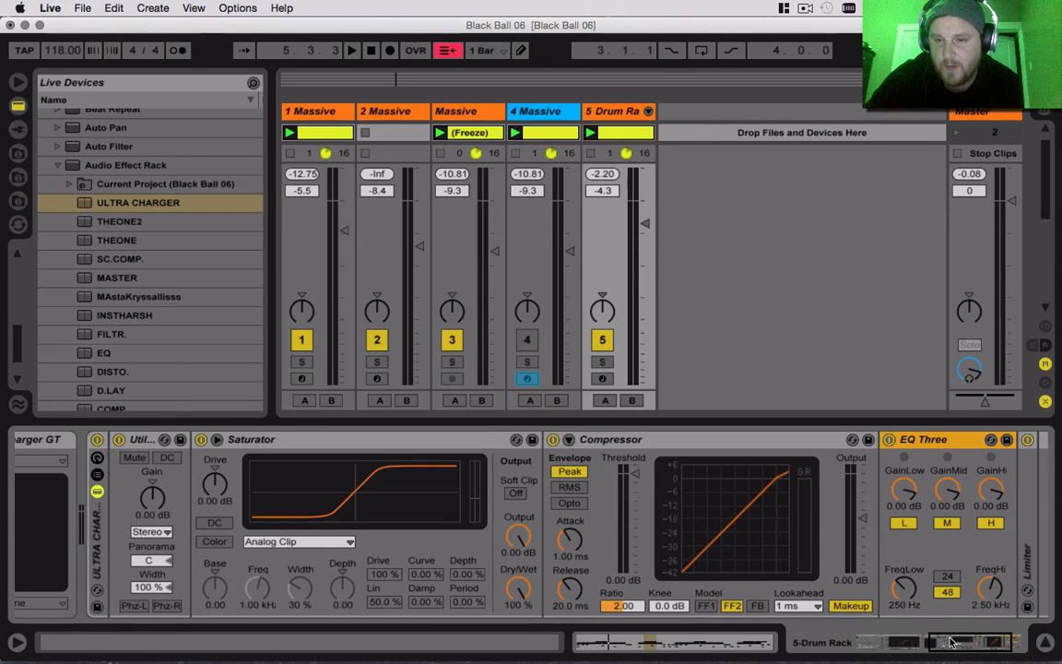
drag(952, 643, 980, 635)
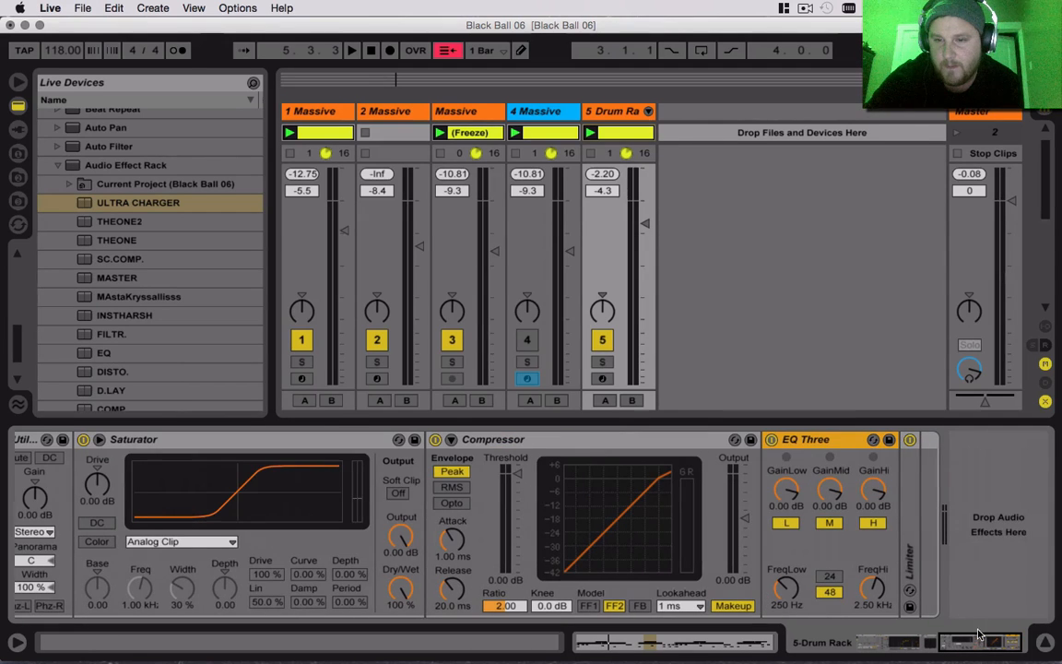
double_click(915, 539)
Lower the Utility's gain to -2.22 dB, audition the mix, and set the Saturator to 50% Dry/Wet with Soft Clip on.
mouse_move(955, 640)
mouse_down()
mouse_move(975, 638)
mouse_move(933, 641)
mouse_move(966, 642)
mouse_move(944, 651)
mouse_up()
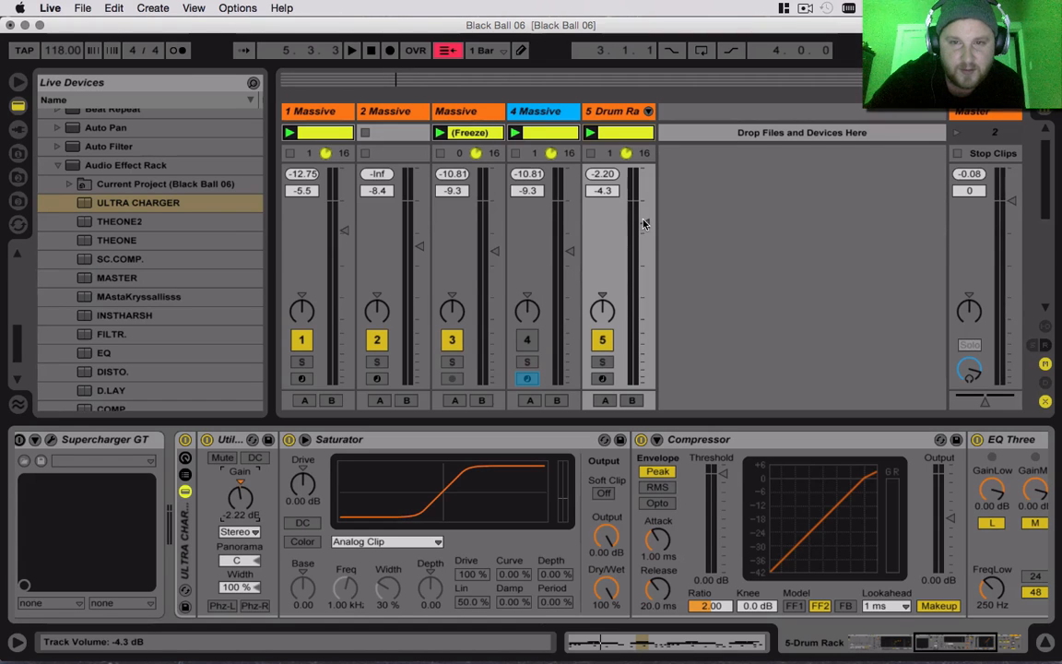
key(space)
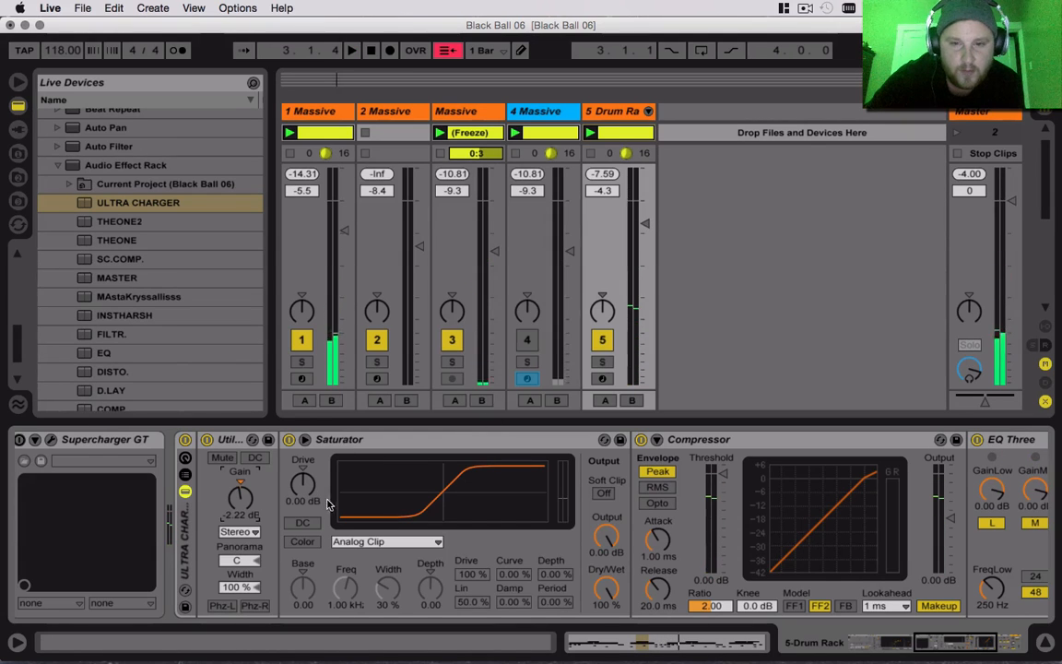
drag(619, 599, 619, 607)
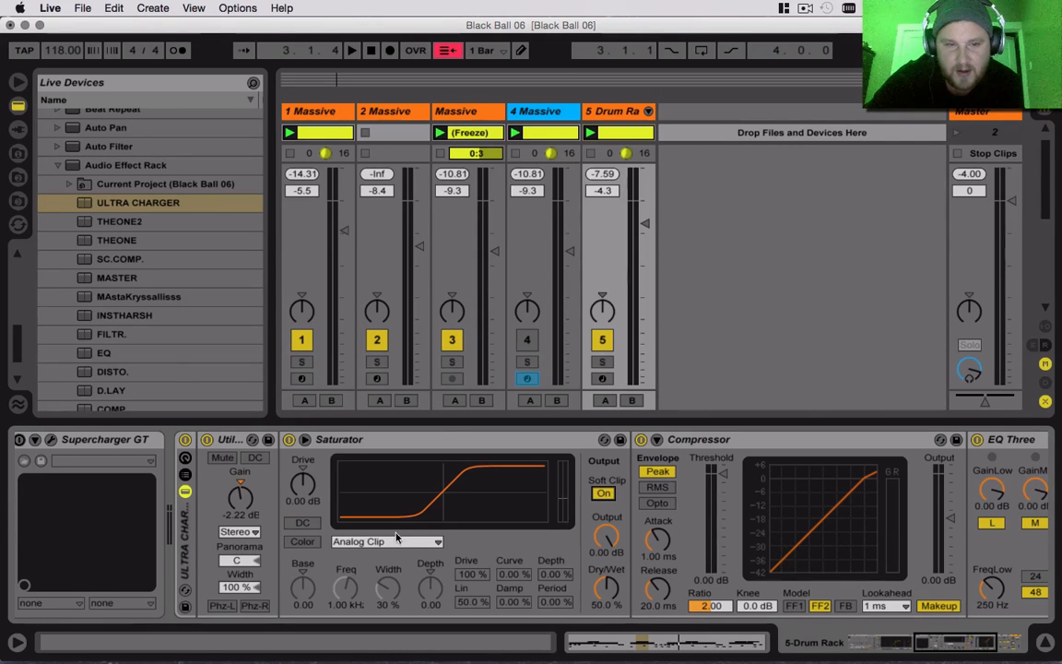
Try the Saturator's Analog Clip curve with the drive raised to 6.29 dB while the mix plays.
key(space)
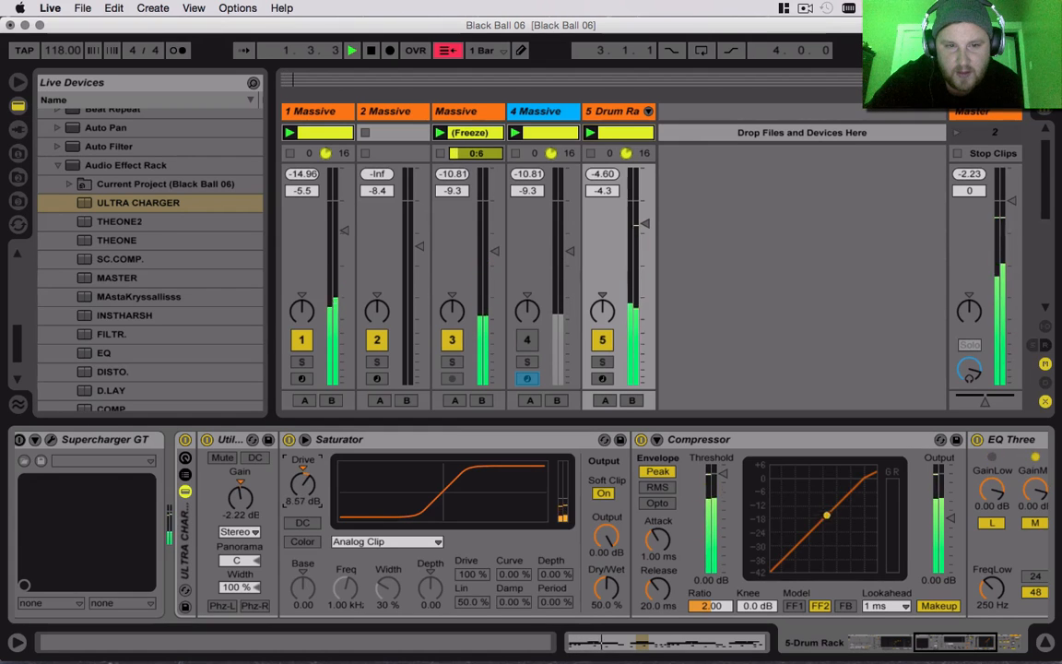
drag(306, 500, 306, 490)
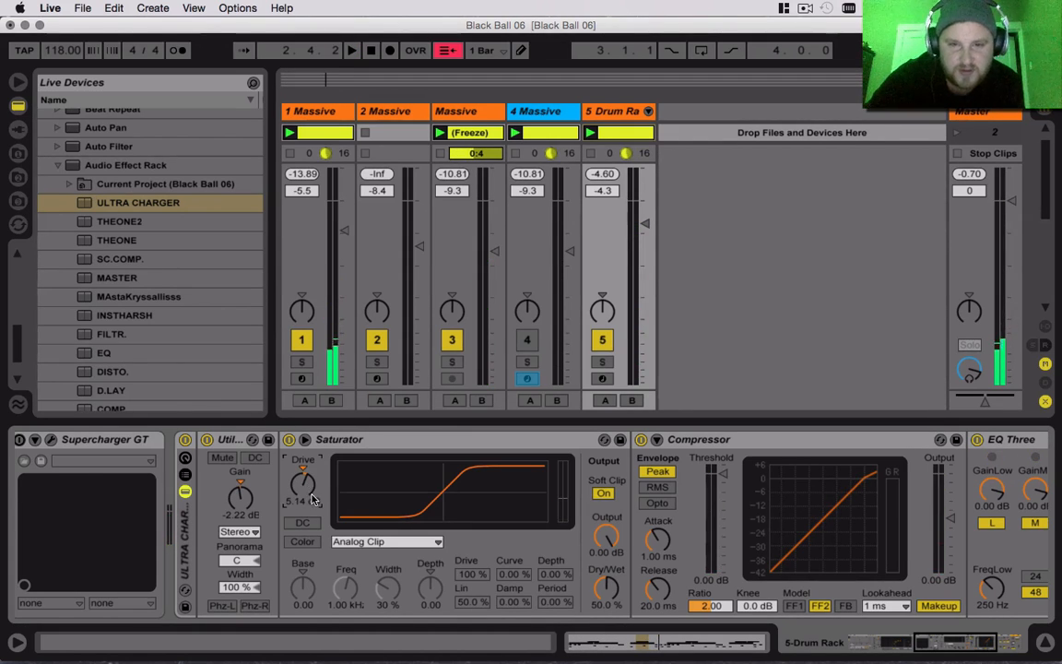
key(space)
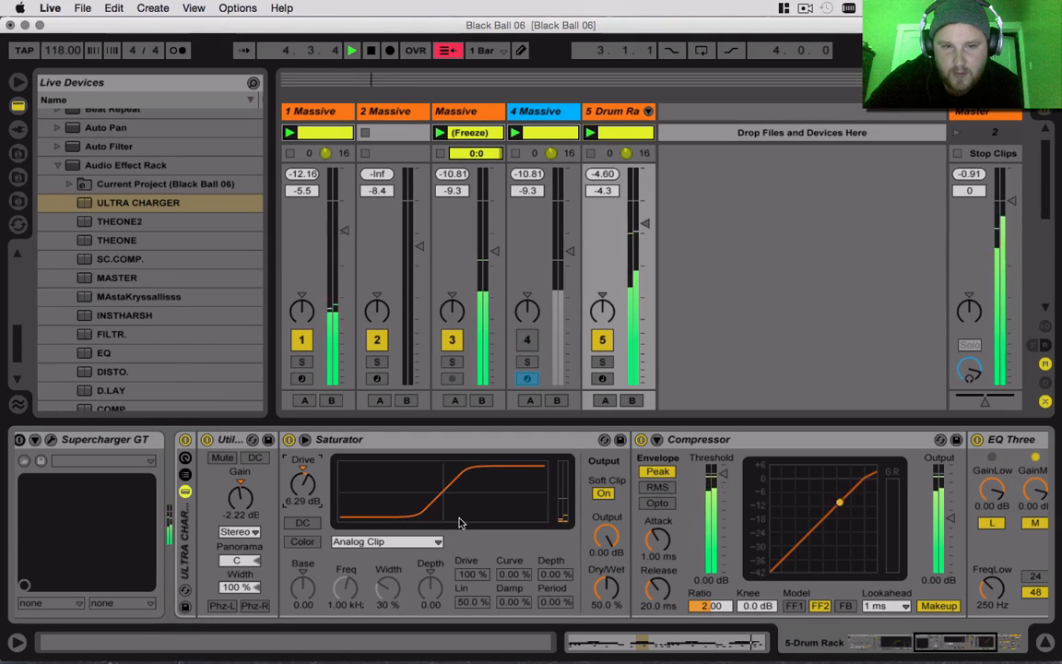
key(space)
Try the Saturator's Digital Clip curve with the drive raised to 7.43 dB during playback.
click(387, 541)
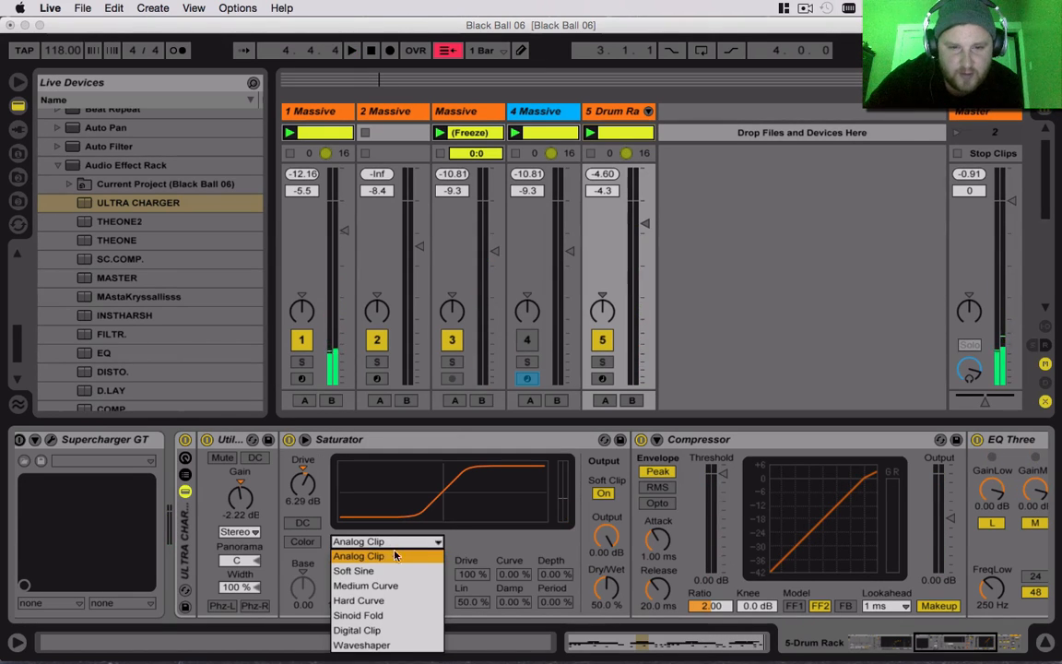
click(373, 630)
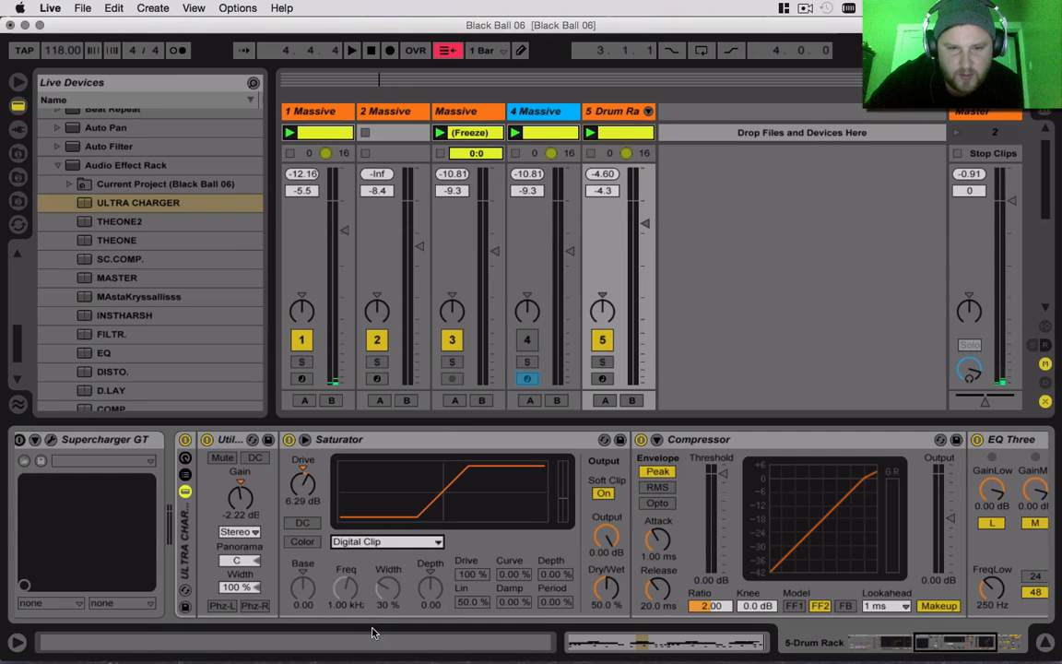
key(space)
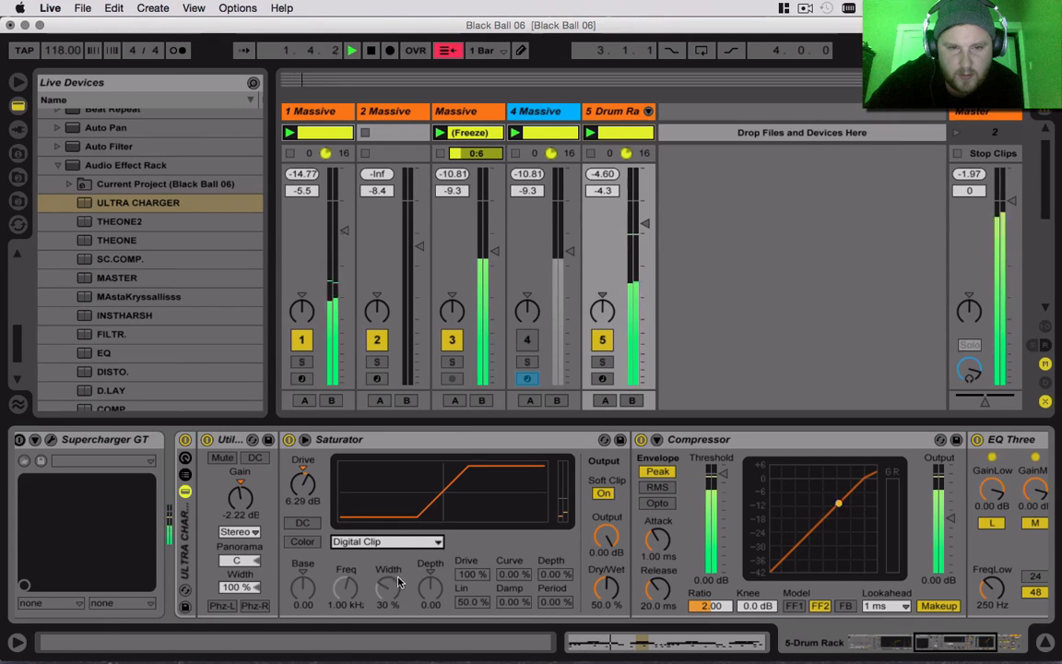
mouse_move(302, 482)
mouse_down()
mouse_move(302, 461)
mouse_move(309, 498)
mouse_up()
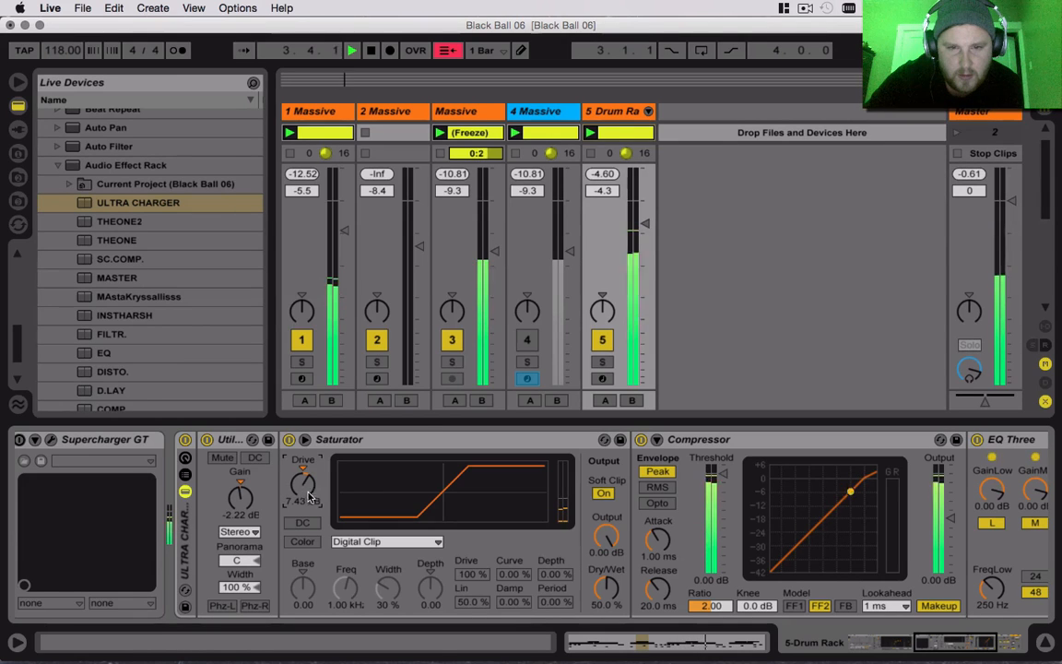
Change the Saturator's curve to Hard Curve and reduce its drive to 0.57 dB while listening to the mix.
click(405, 541)
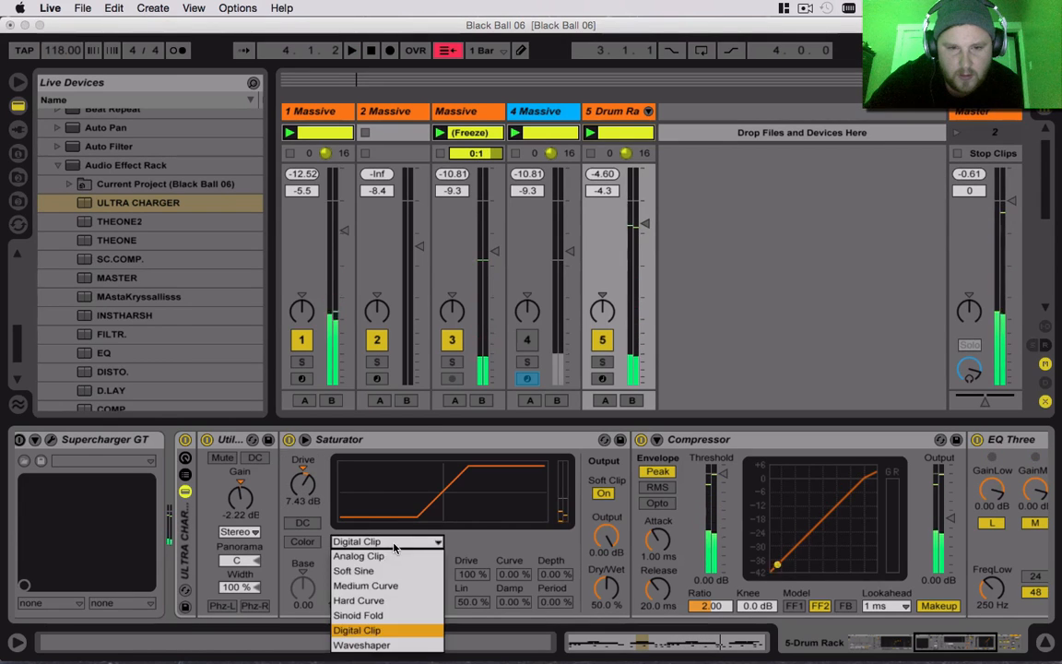
click(393, 600)
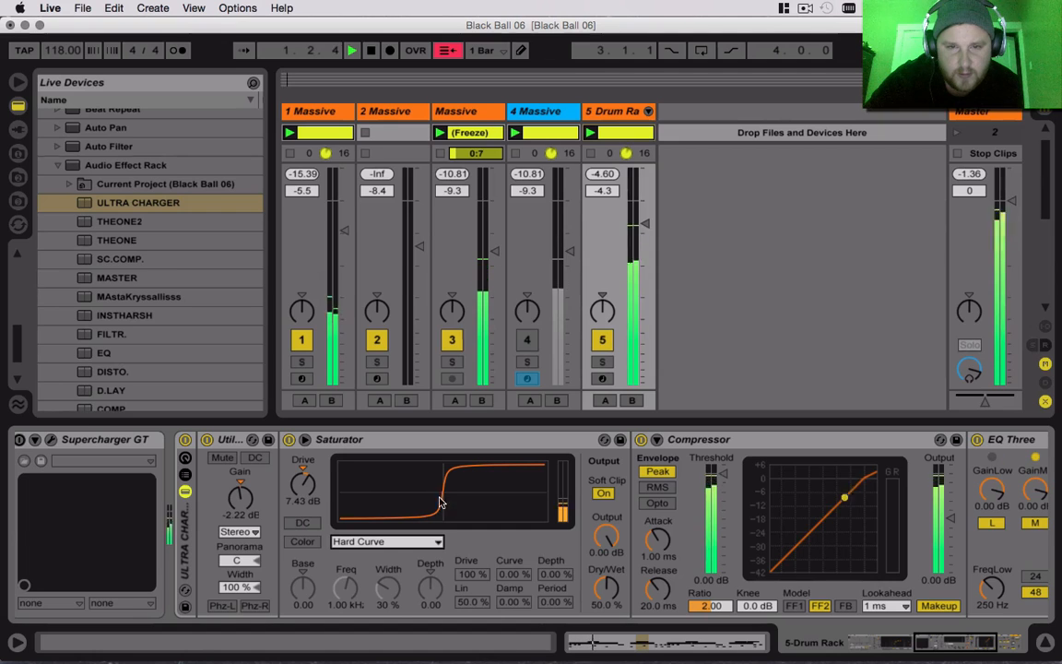
drag(305, 494, 304, 530)
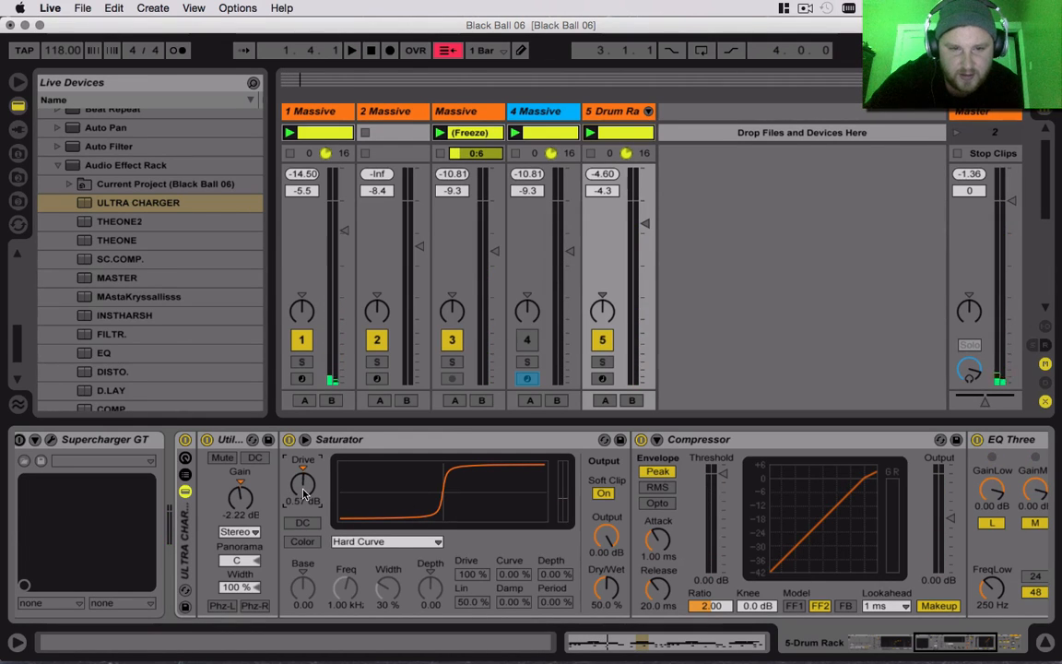
key(space)
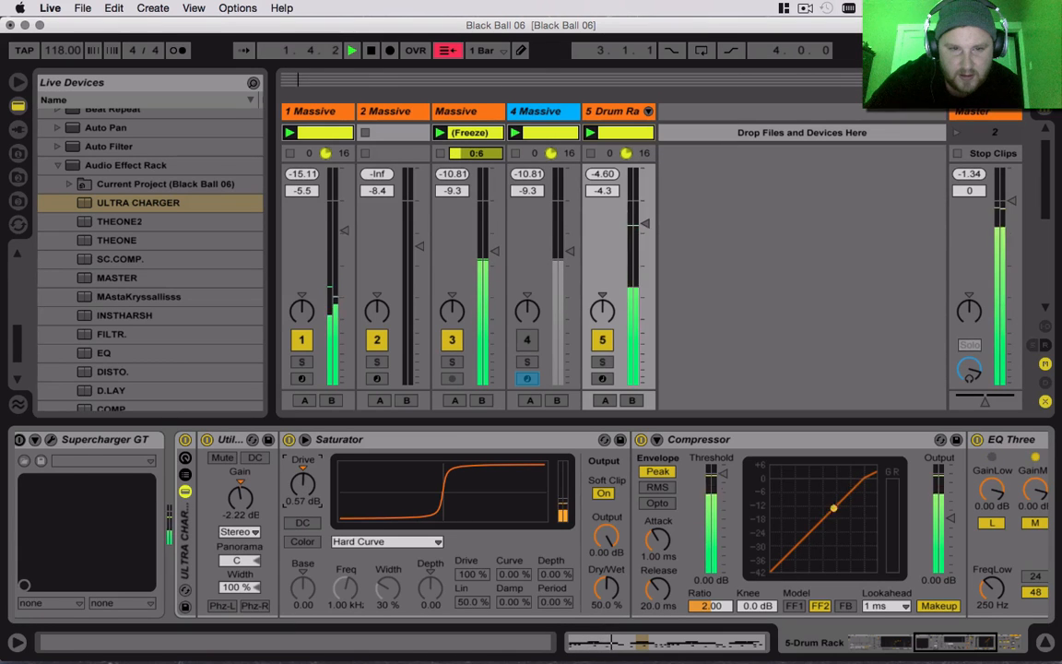
drag(302, 483, 303, 443)
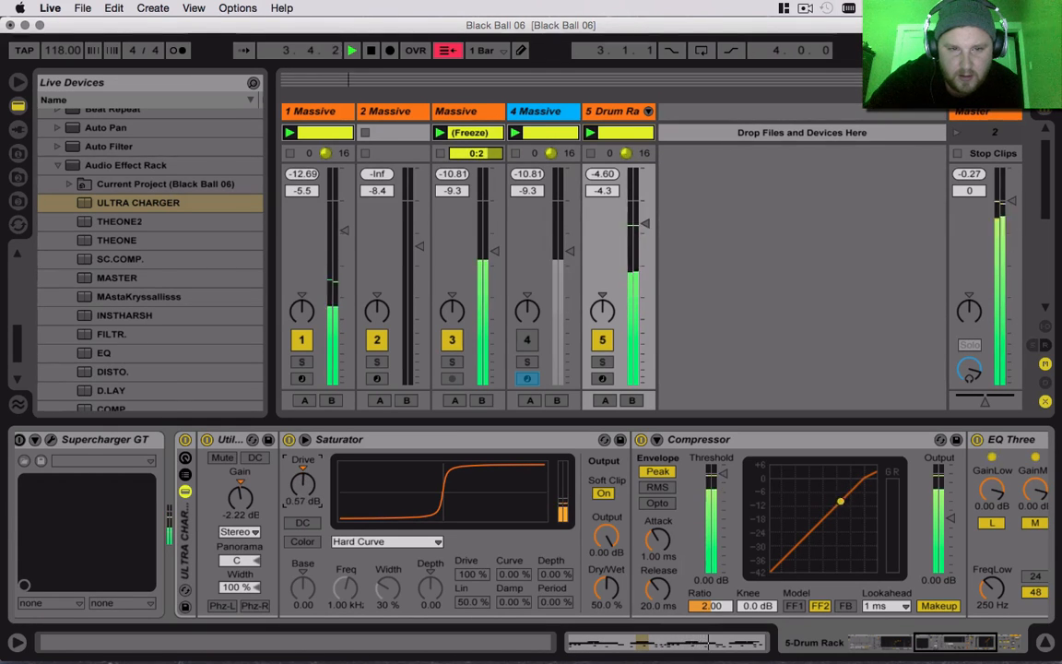
Set the Saturator's Dry/Wet to 27% and its drive to 1.14 dB during playback, and stop the mix.
drag(609, 582, 608, 618)
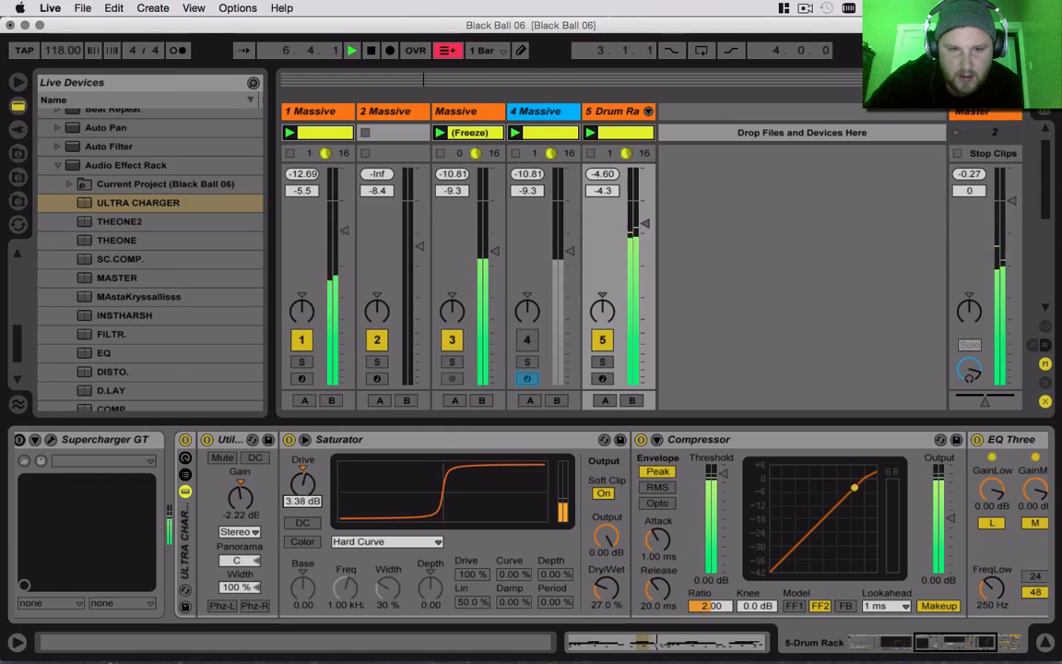
right_click(302, 483)
key(Escape)
drag(303, 483, 304, 491)
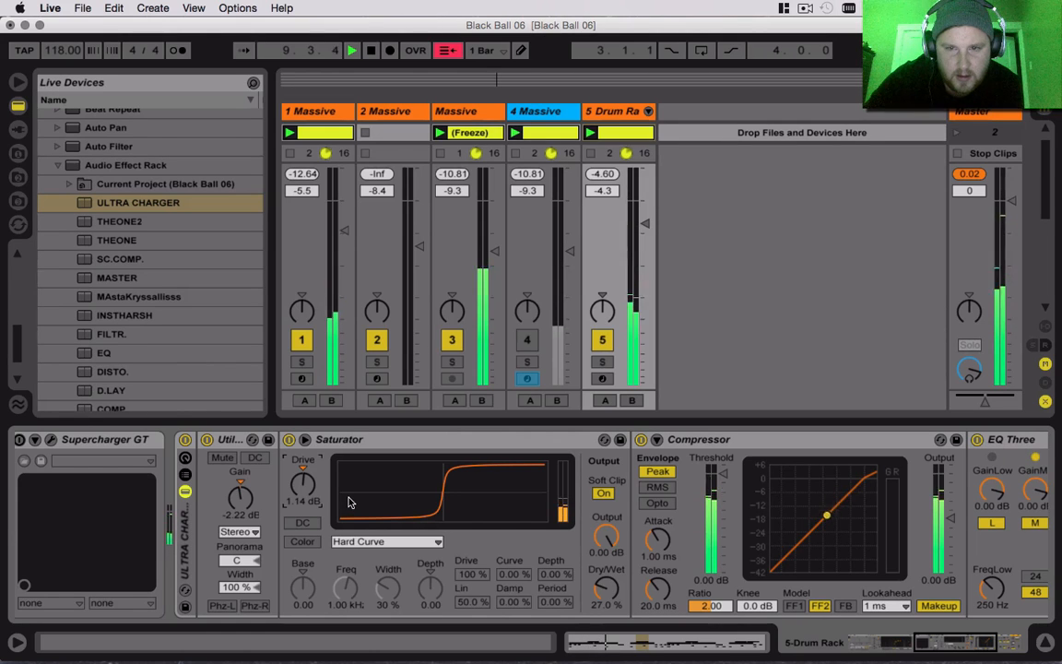
key(space)
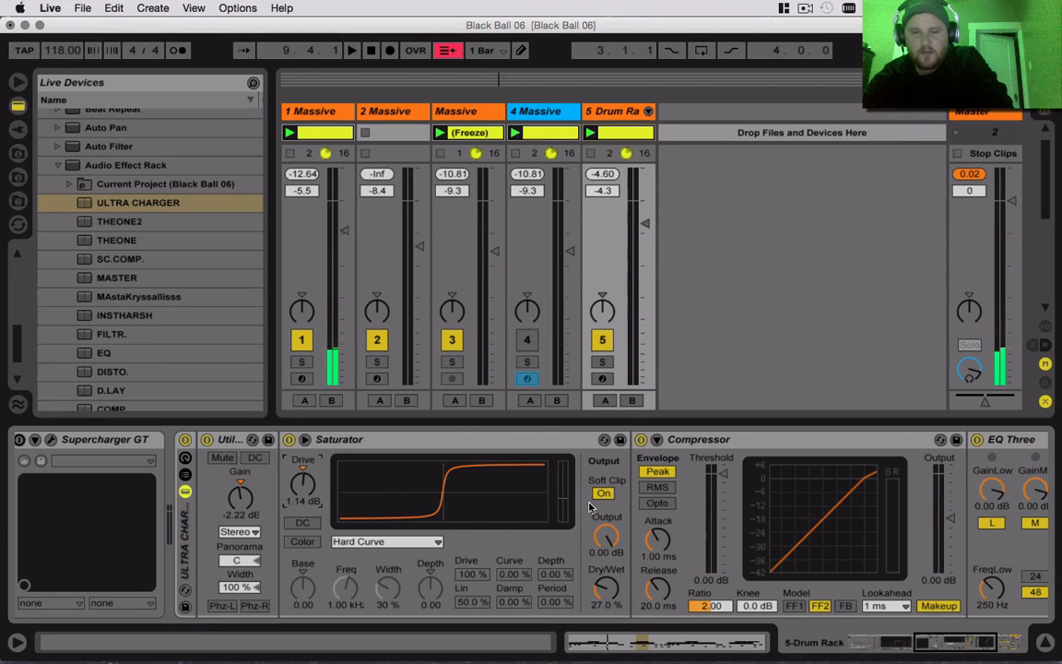
Set the Compressor to Opto with 0.35 ms attack, 8.68 ms release, 7.53 ratio, 3.2 dB knee and -13.0 dB threshold, and audition it.
click(666, 503)
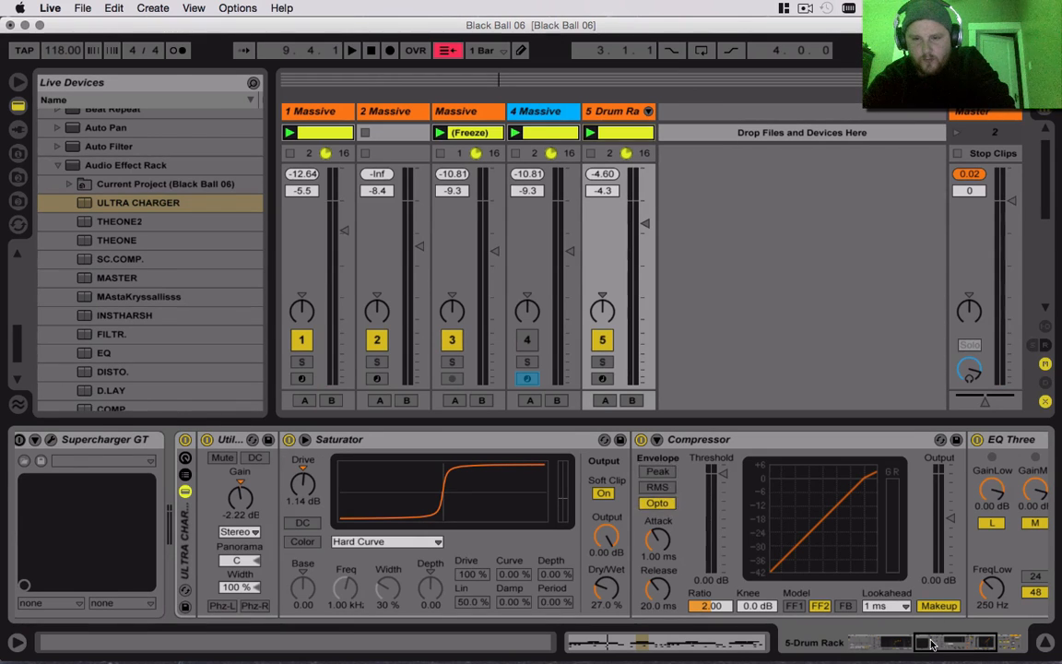
drag(933, 643, 959, 642)
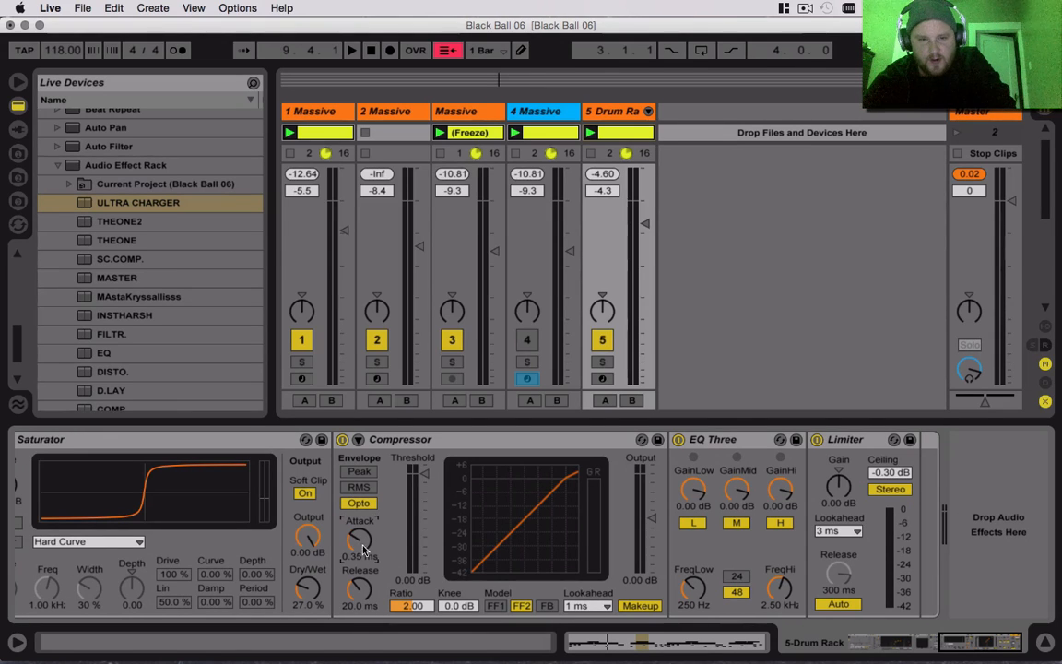
drag(359, 587, 359, 603)
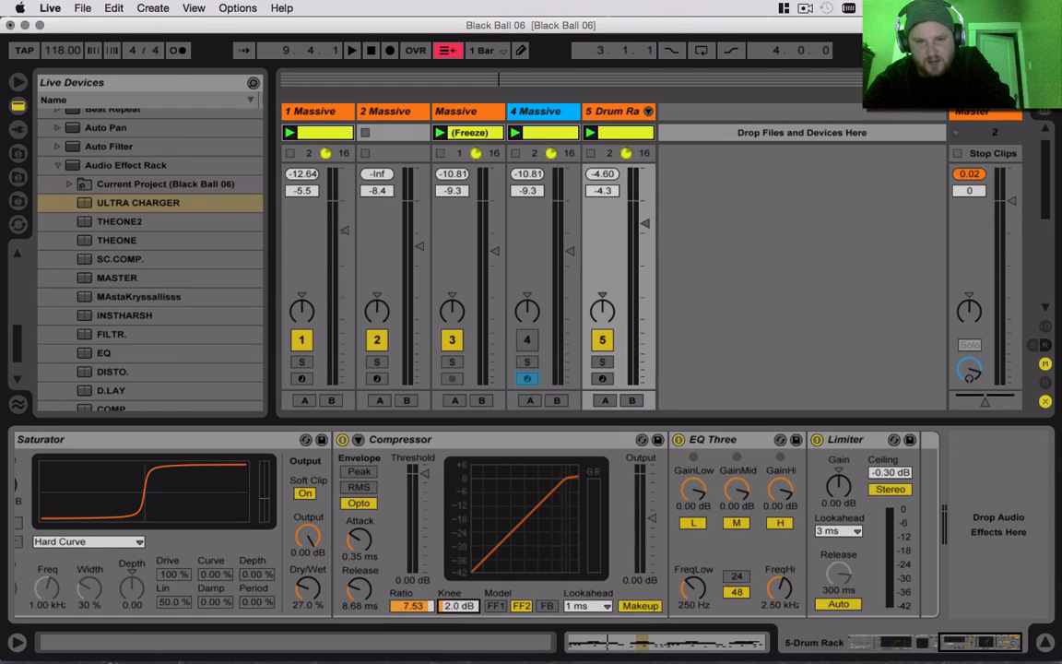
drag(419, 482, 419, 499)
key(space)
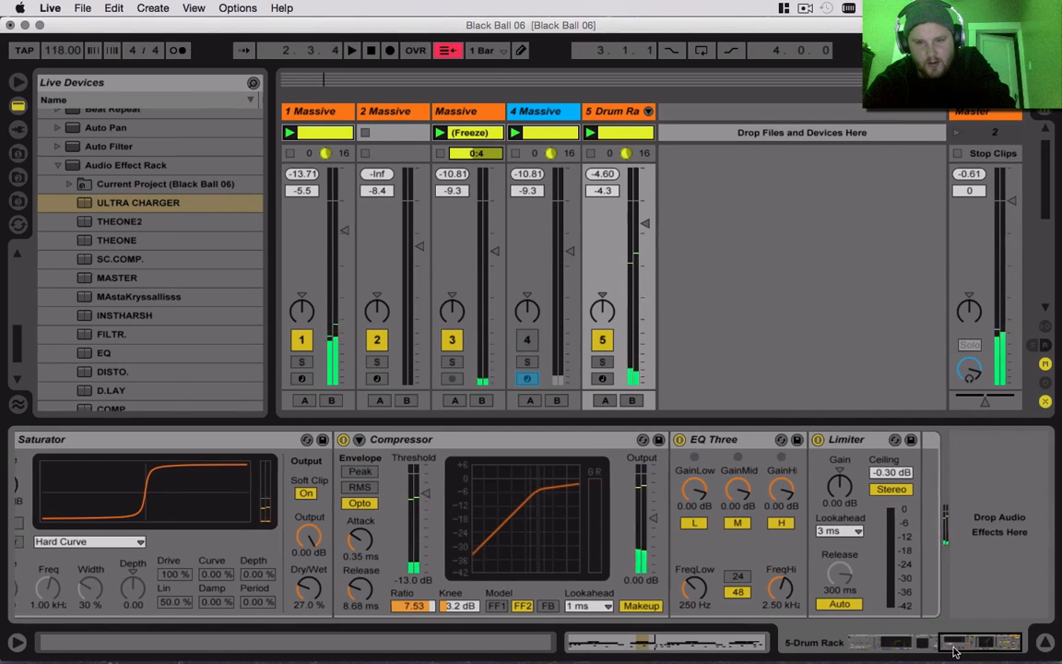
drag(954, 650, 931, 654)
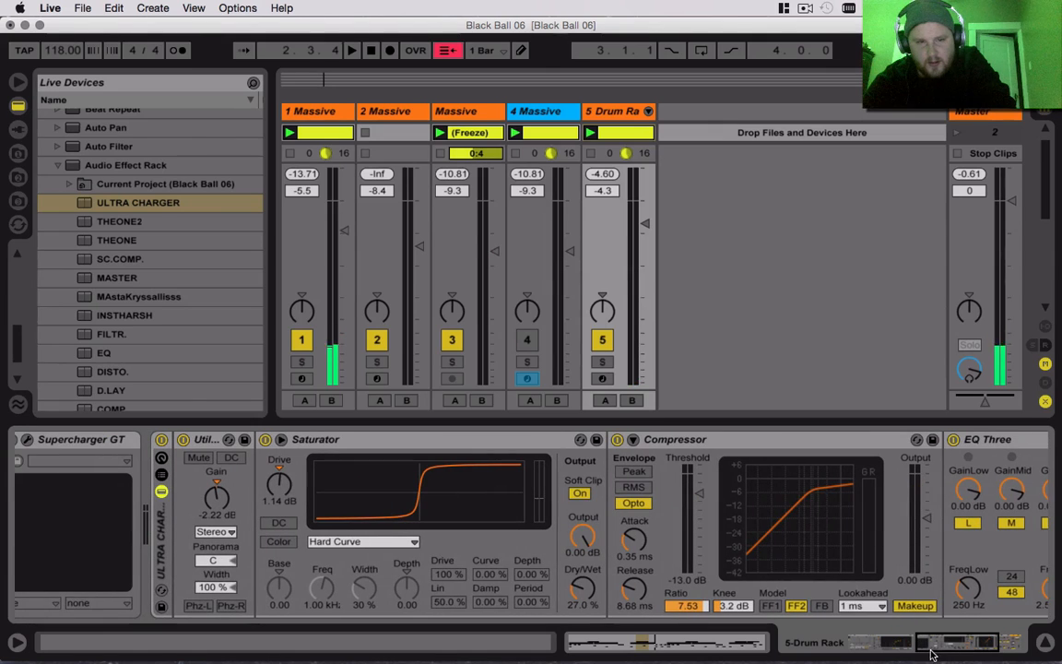
Switch the Saturator to Analog Clip with 0.00 dB output and set its drive to 5.14 dB during playback.
click(581, 536)
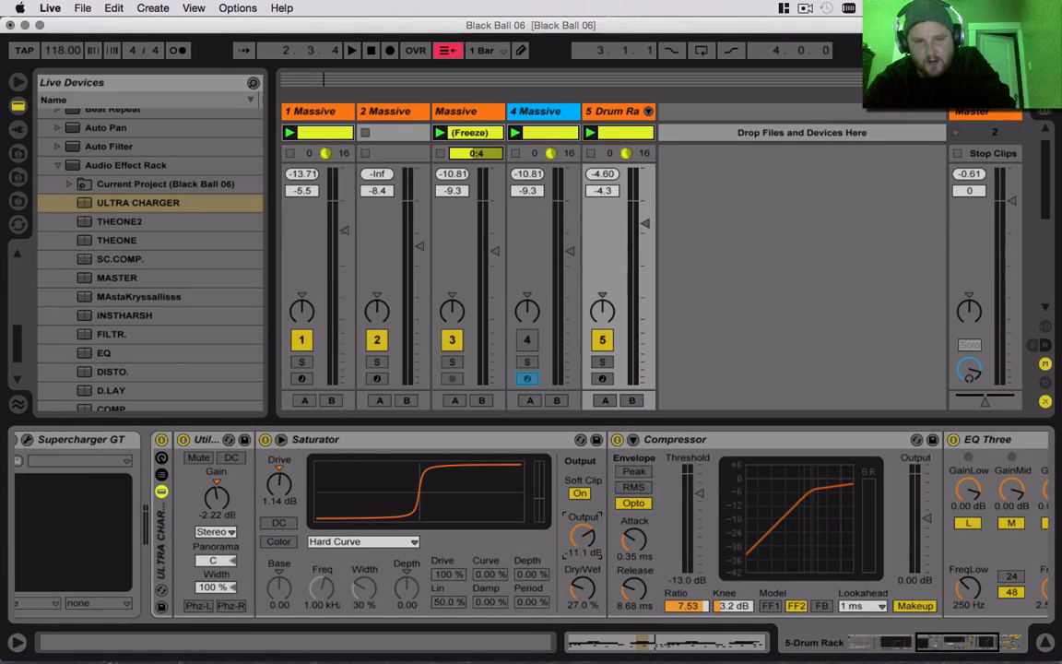
click(321, 543)
click(363, 558)
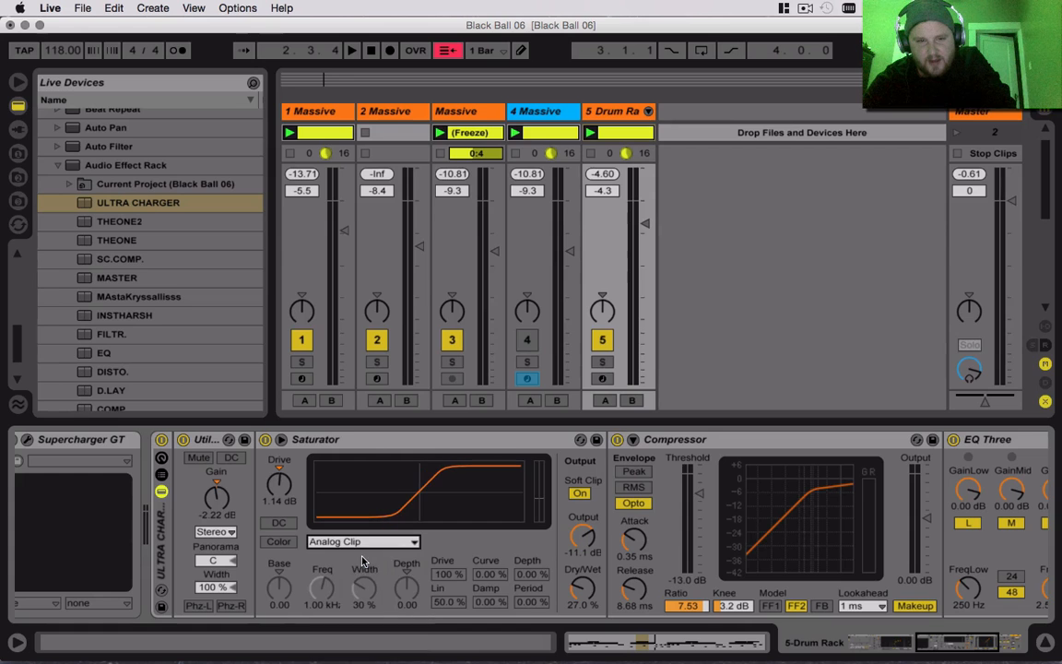
key(Delete)
key(space)
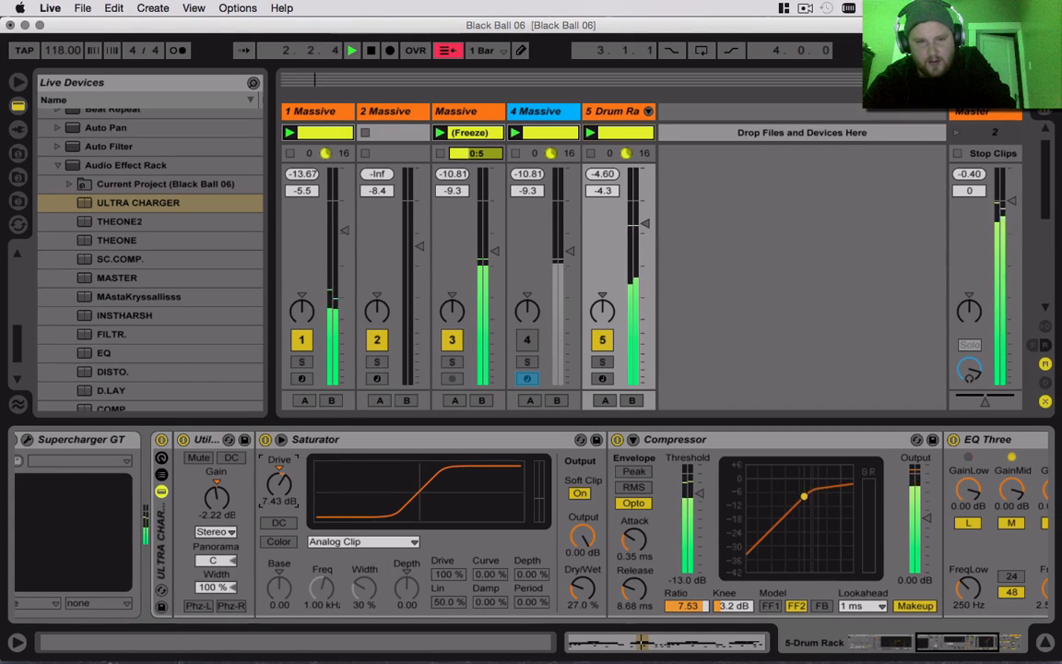
mouse_move(278, 484)
mouse_down()
mouse_move(278, 461)
mouse_move(286, 498)
mouse_up()
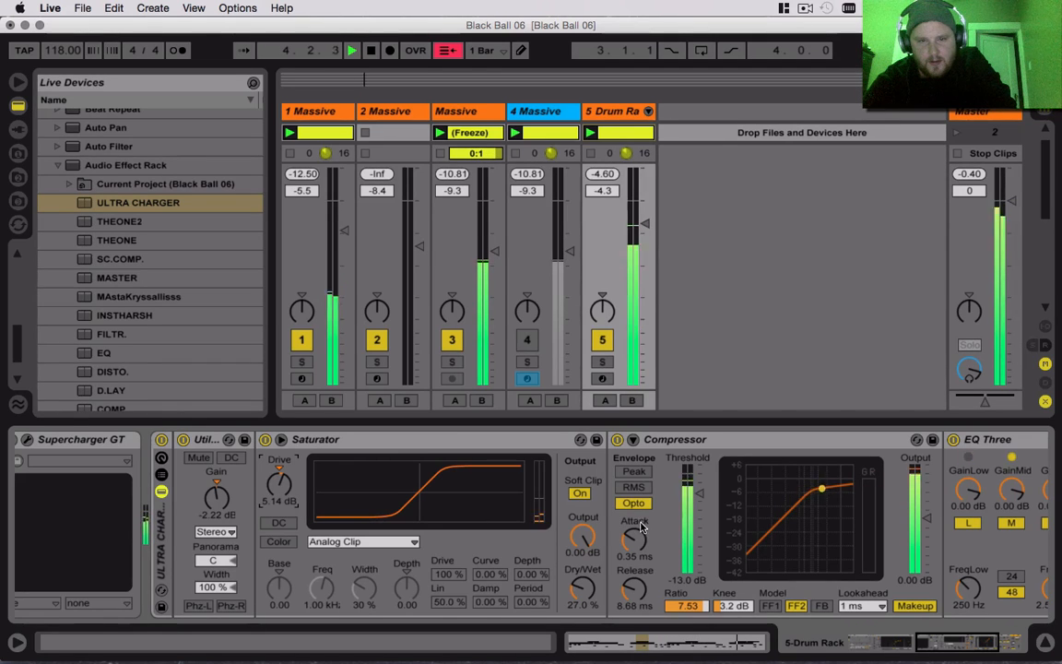
key(space)
Lower the Compressor's threshold to -15.6 dB while auditioning the drums.
drag(979, 636, 999, 652)
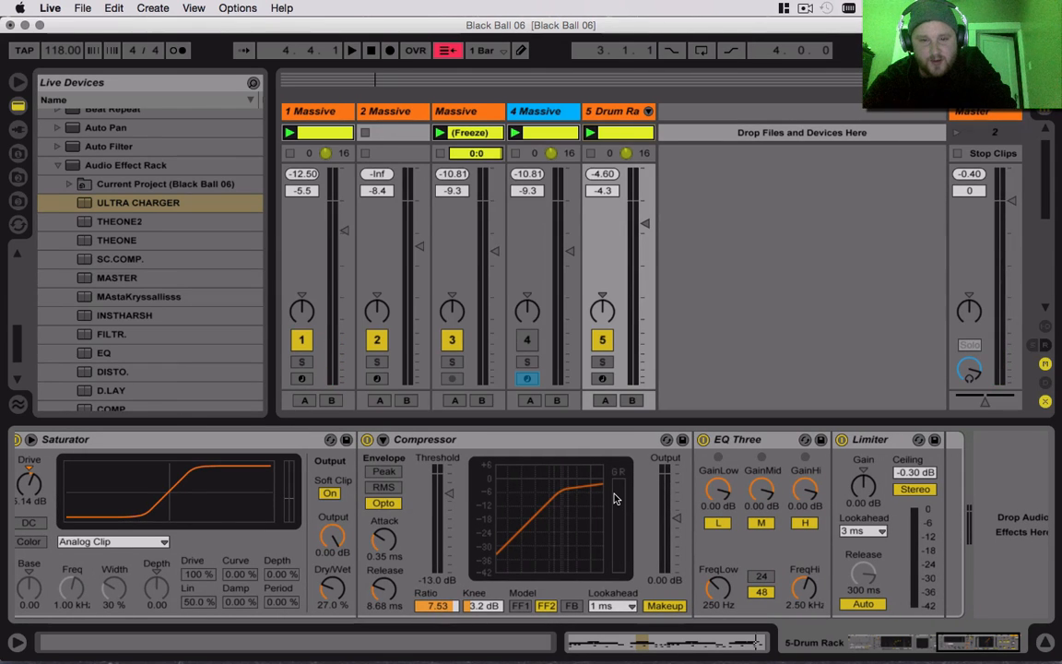
key(space)
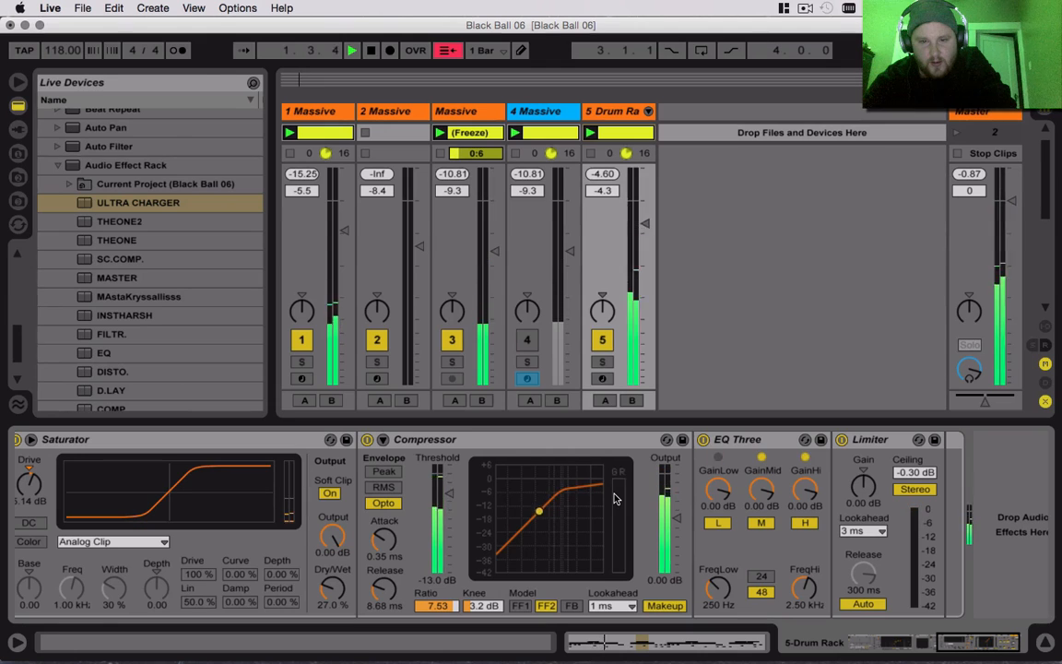
key(space)
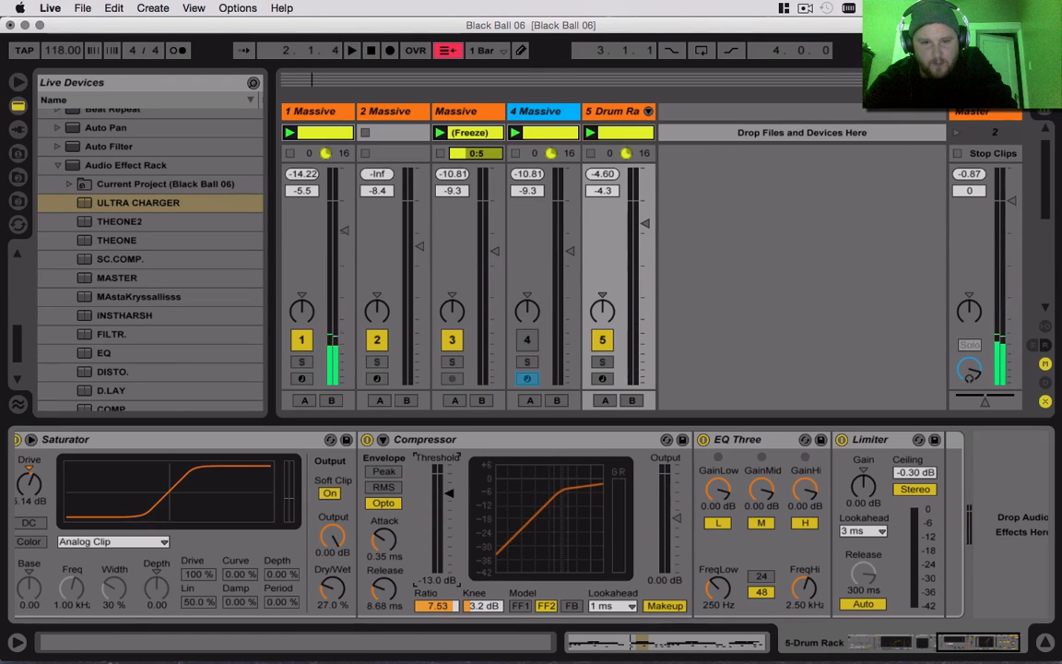
key(space)
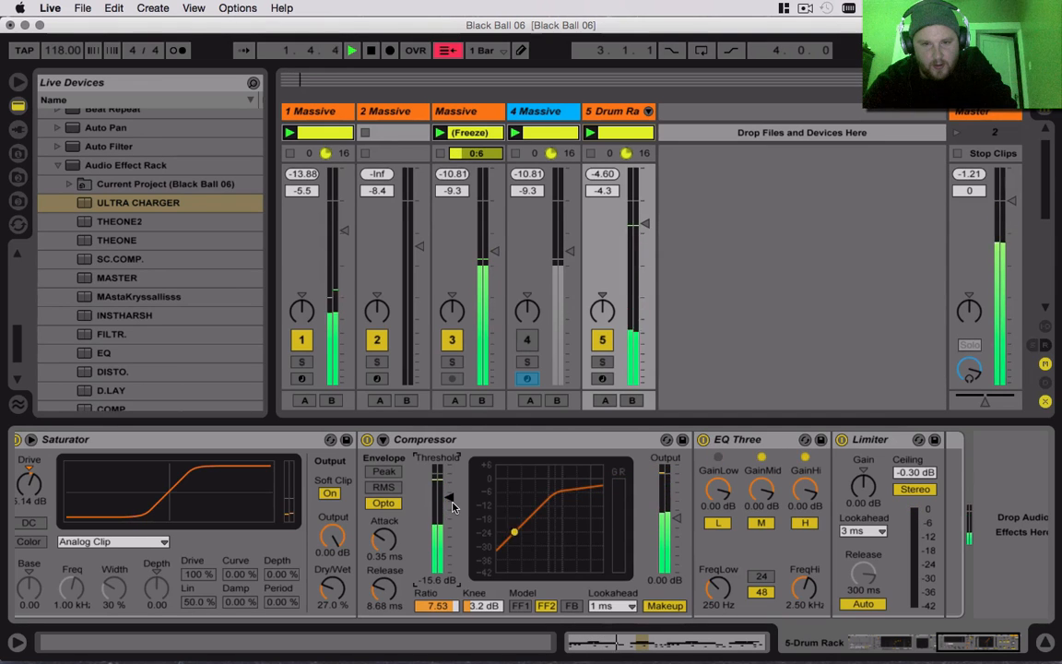
key(space)
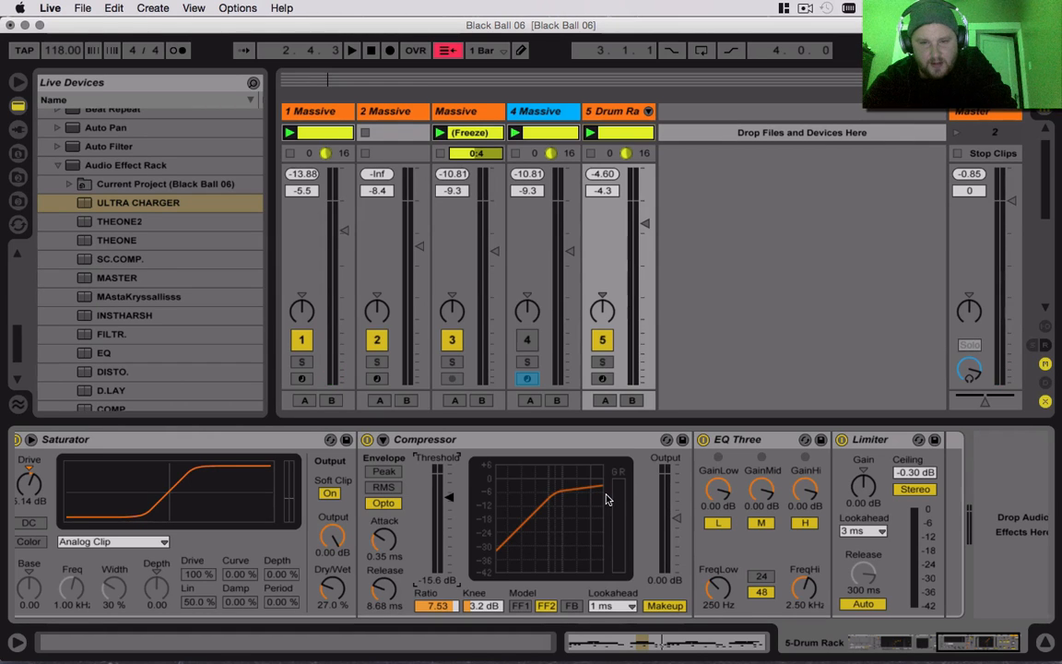
Set the Compressor's output to -5.61 dB and raise EQ Three's low gain to 6.00 dB, auditioning the mix.
key(space)
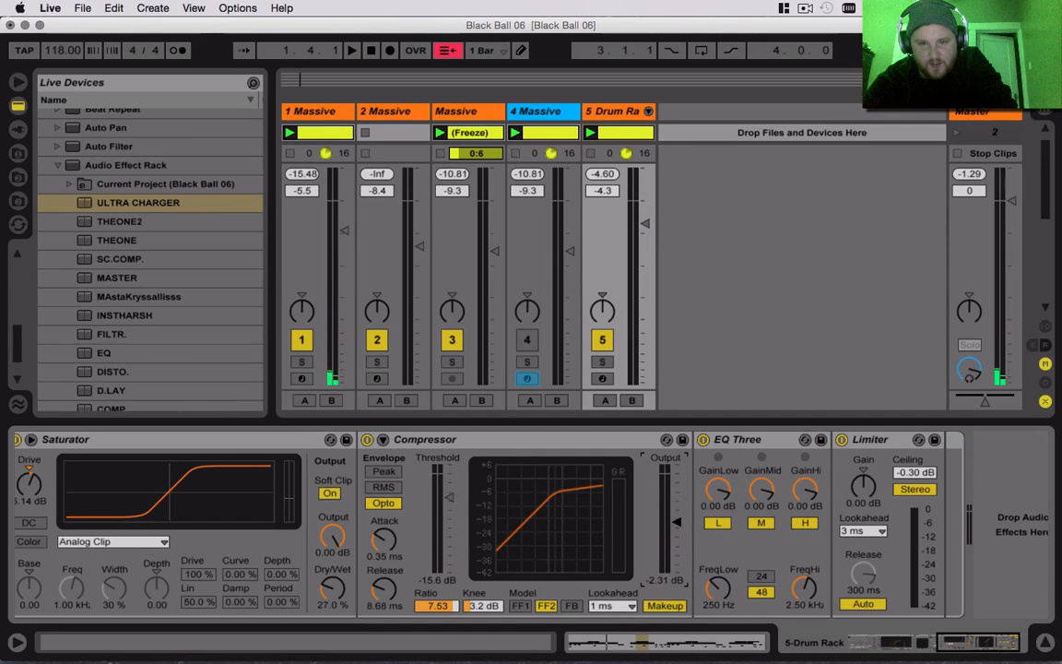
key(space)
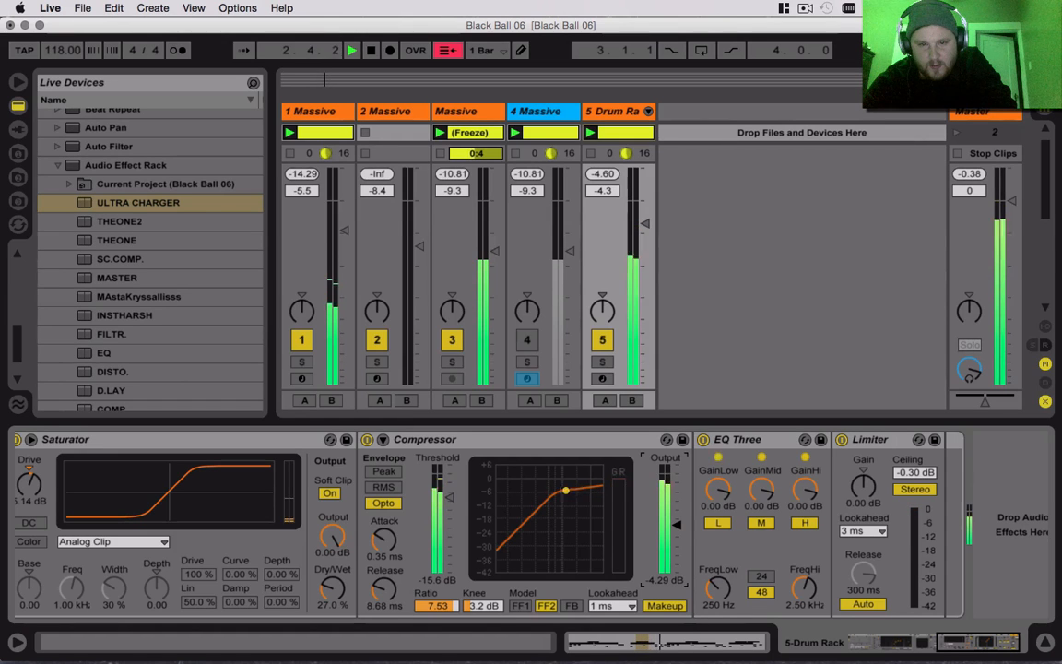
drag(676, 523, 679, 532)
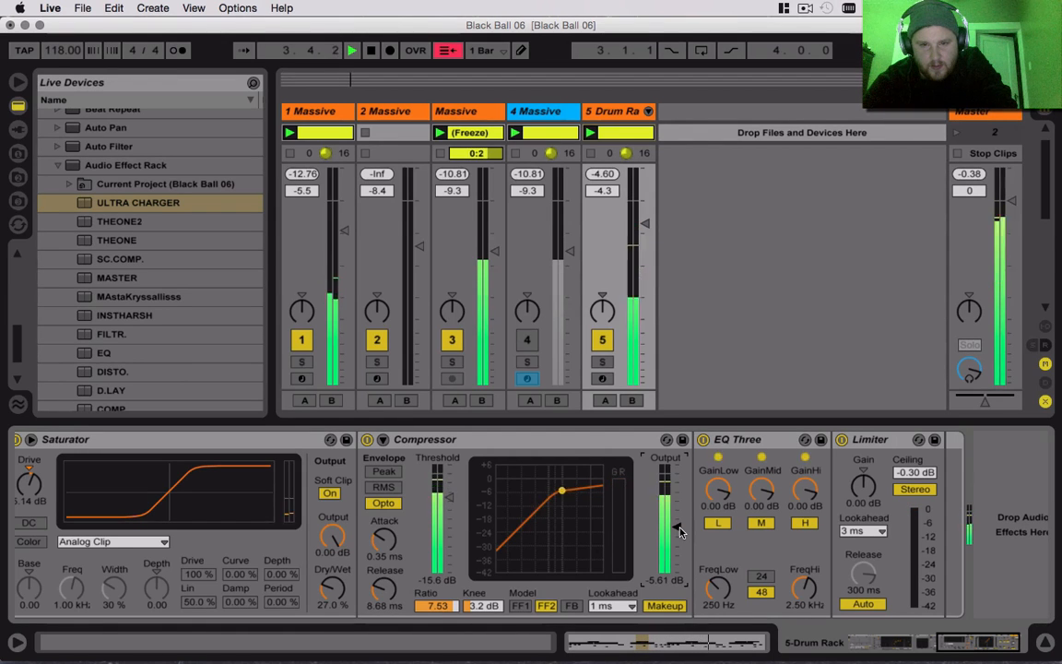
key(space)
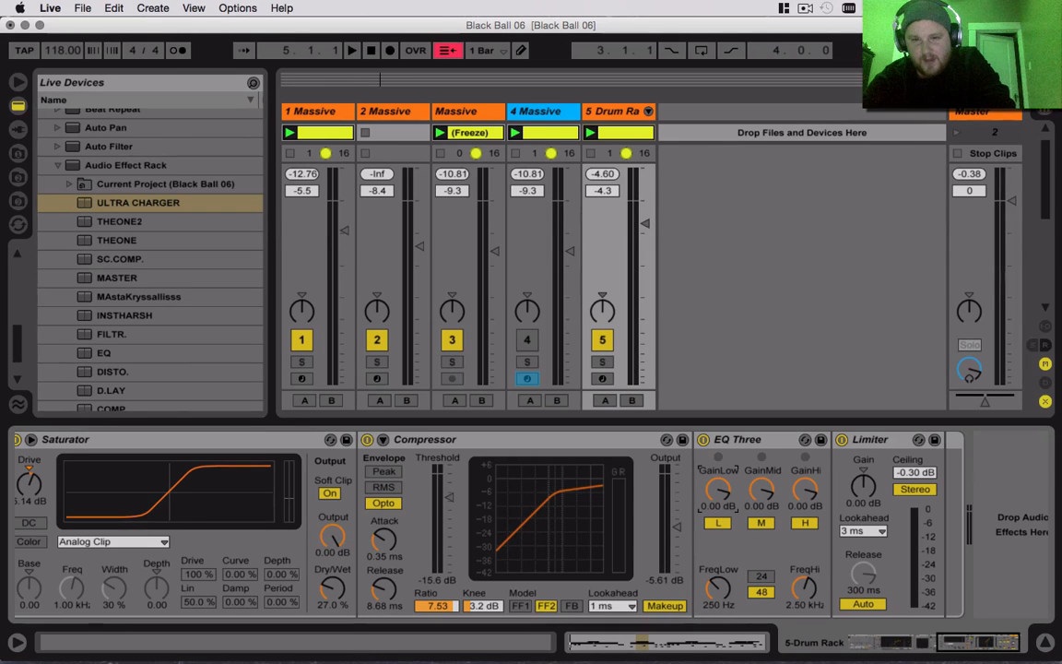
drag(701, 506, 701, 489)
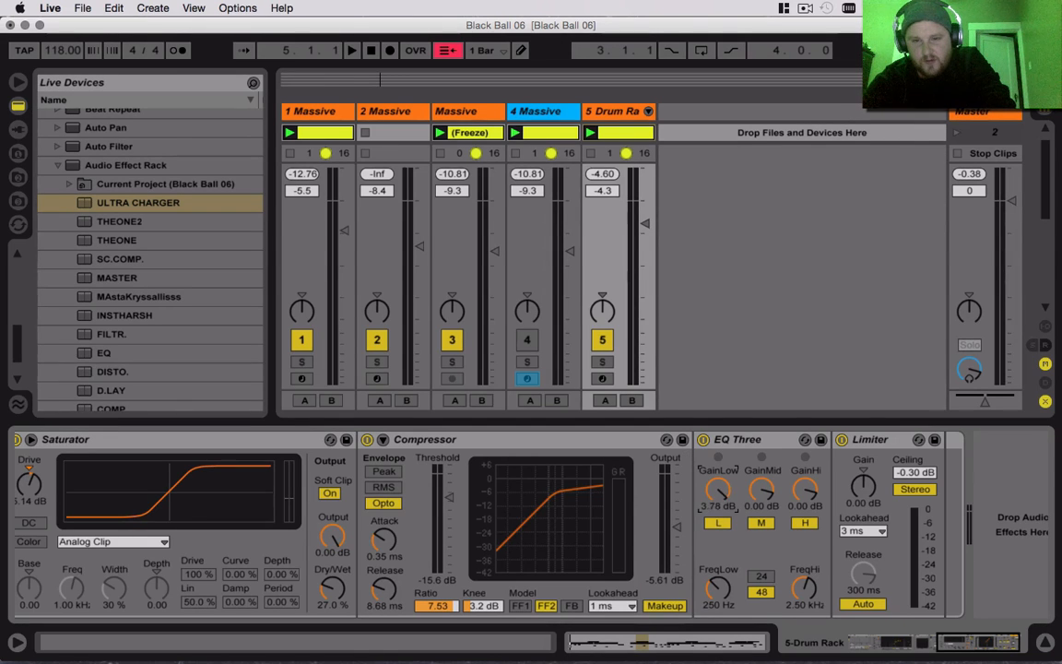
key(space)
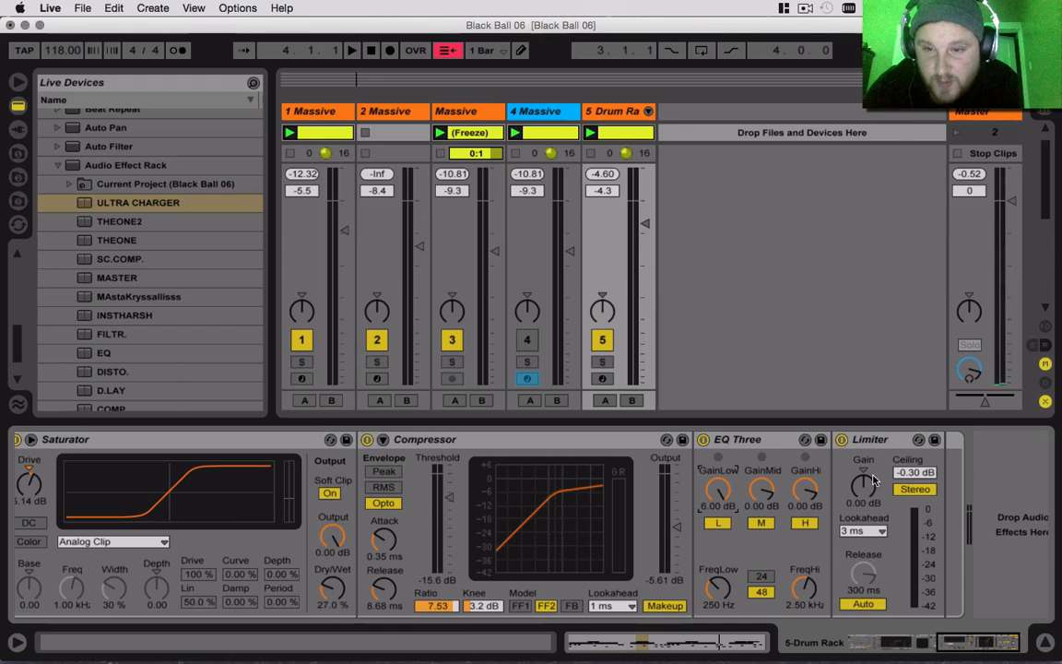
Set the Limiter's gain to 2.90 dB while listening to the mix.
drag(862, 485, 863, 473)
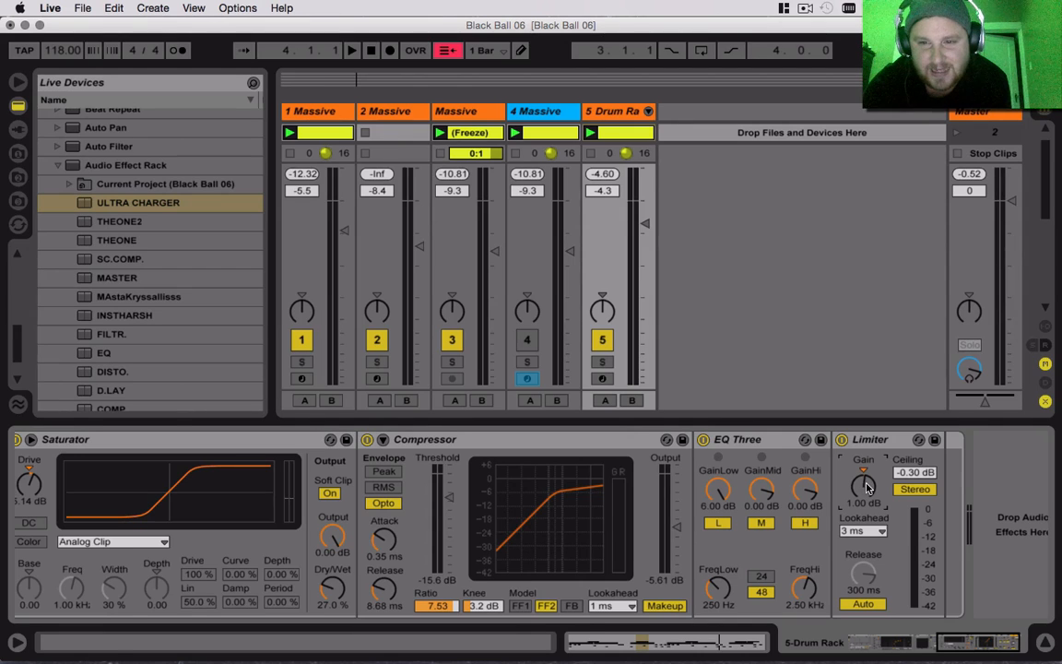
key(space)
drag(867, 487, 867, 475)
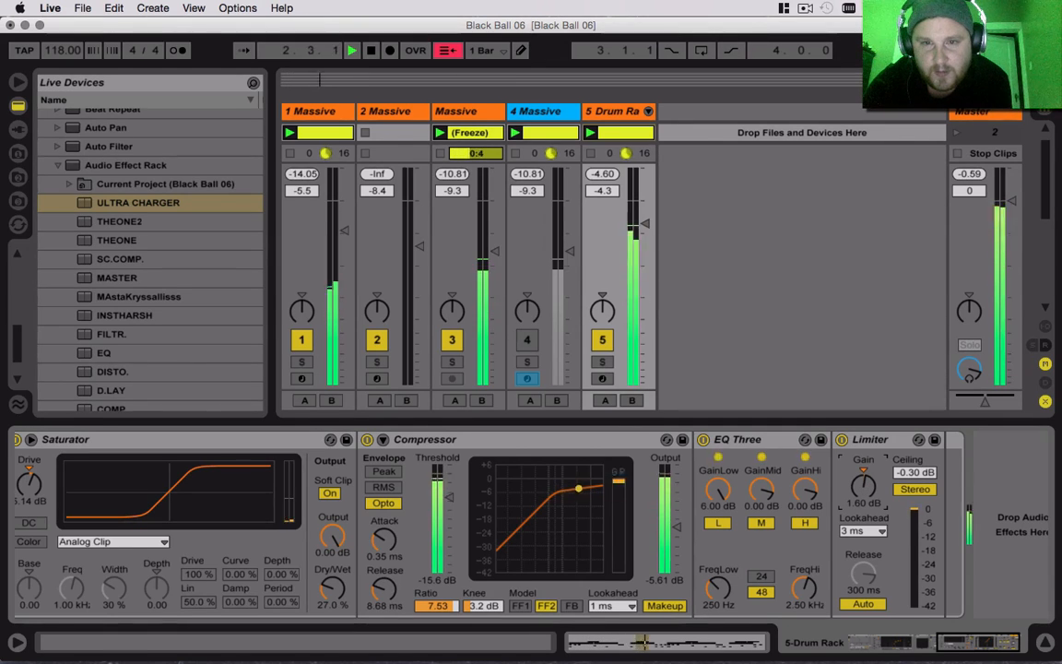
key(space)
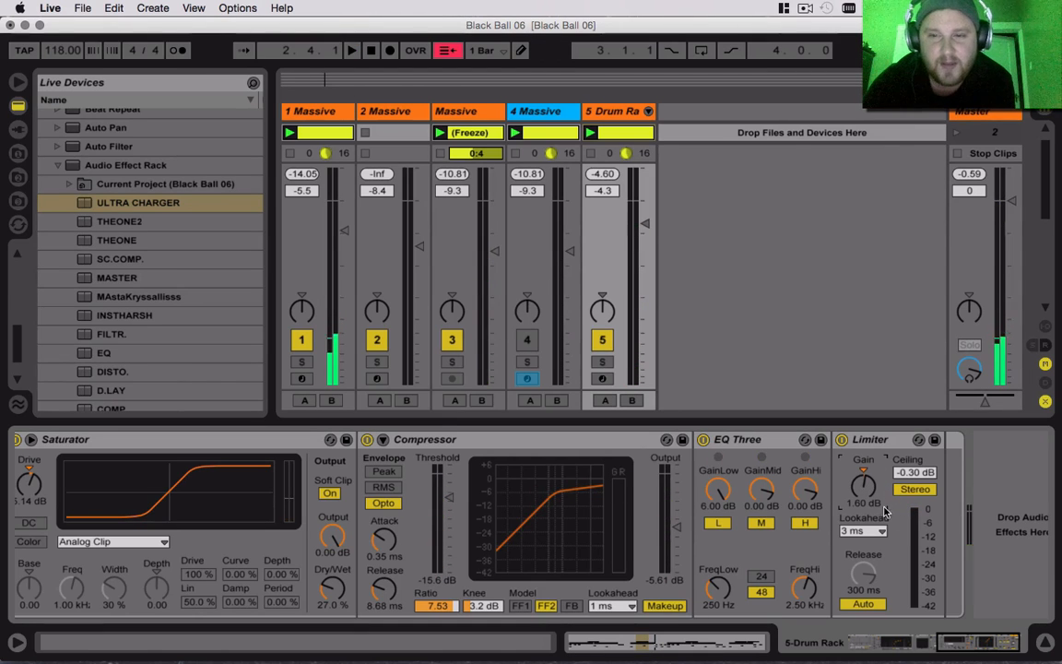
key(space)
drag(883, 511, 883, 497)
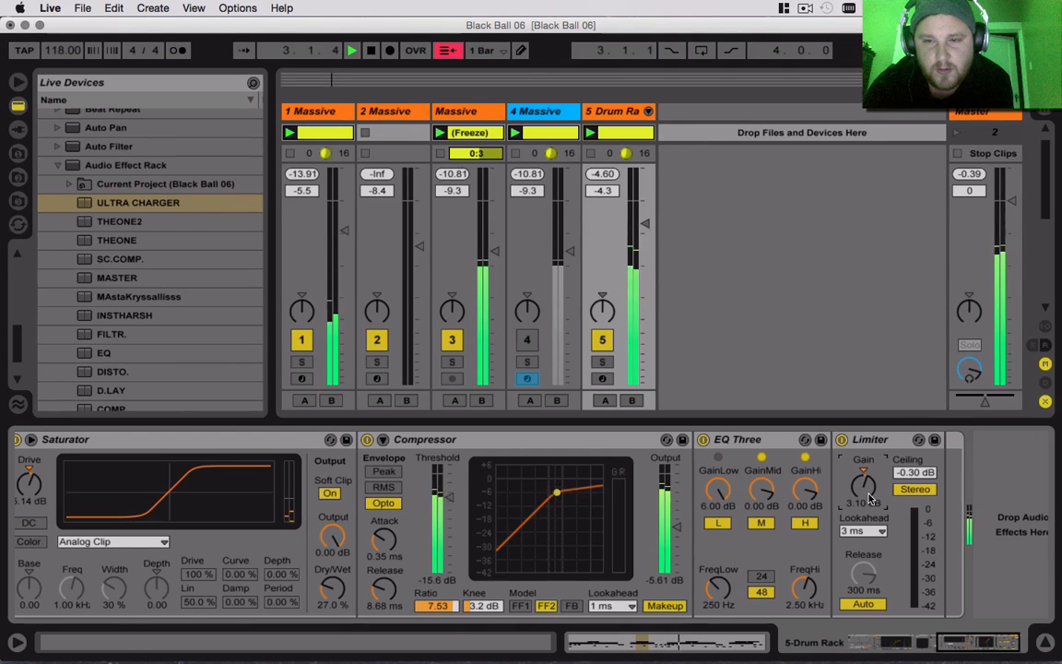
drag(870, 497, 869, 502)
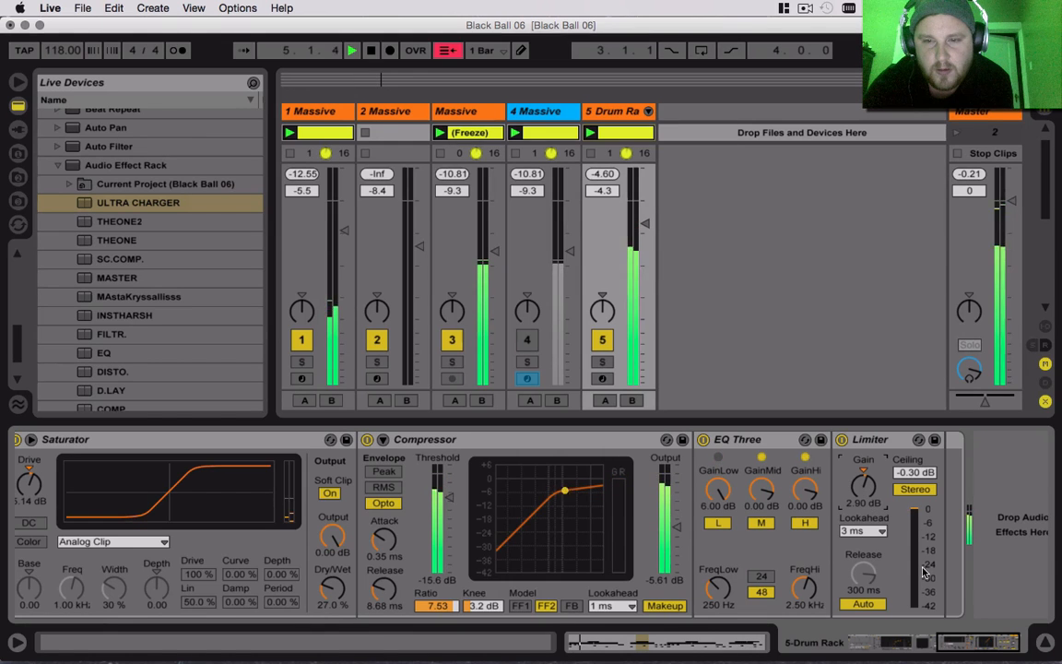
Collapse all the devices inside the ULTRA CHARGER rack and switch the rack off.
drag(985, 645, 963, 656)
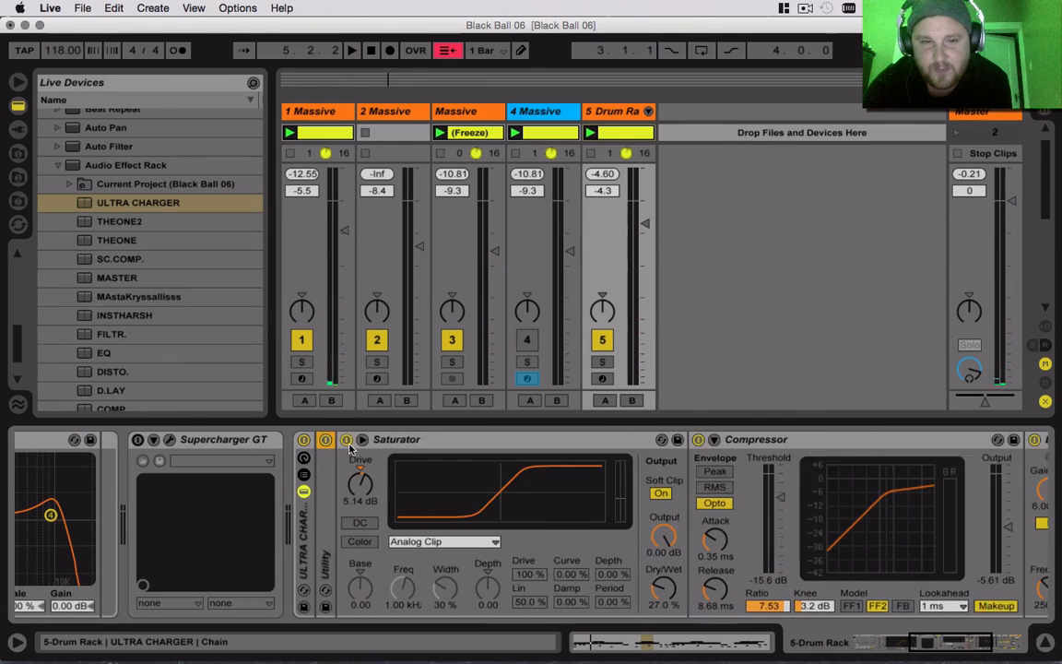
double_click(353, 440)
click(416, 442)
double_click(417, 443)
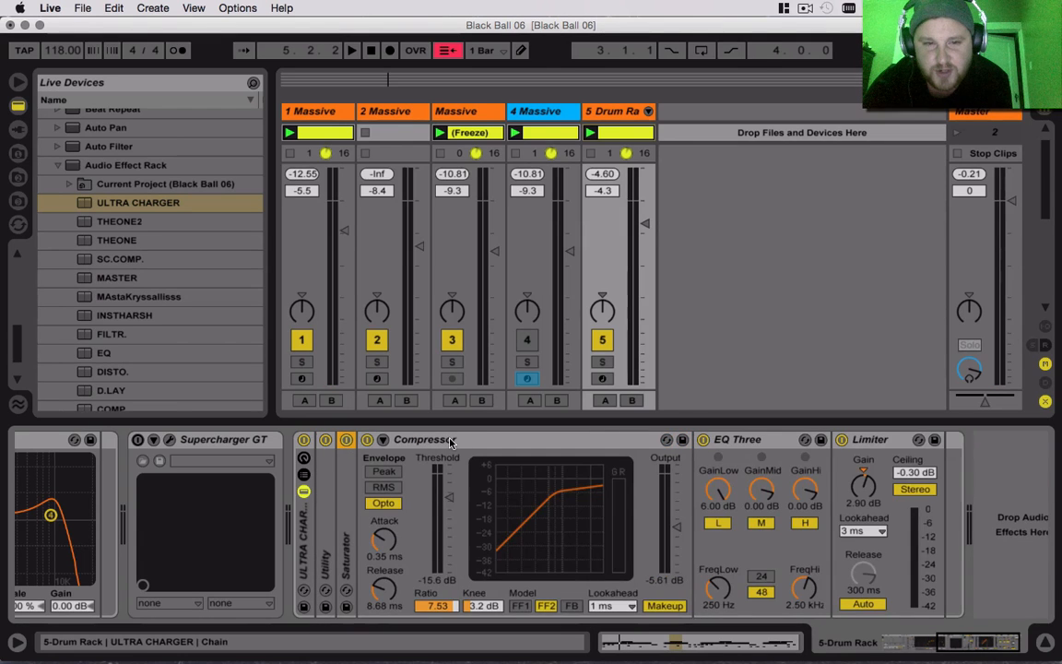
double_click(451, 443)
double_click(451, 442)
double_click(434, 440)
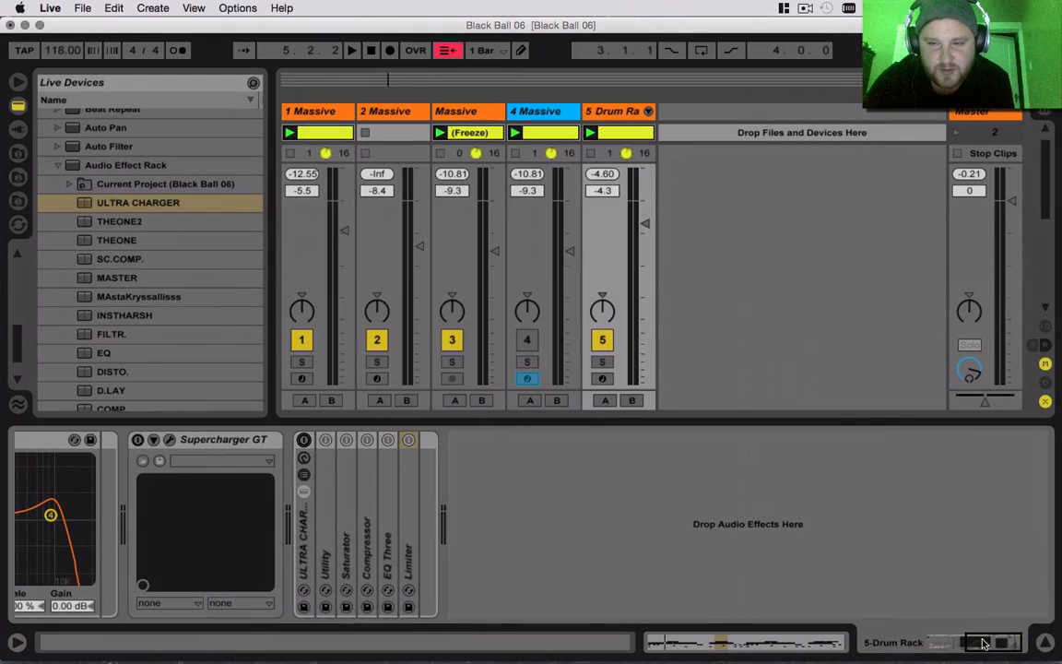
Audition the unprocessed drums against Supercharger GT by enabling it during playback, and bypass it again.
click(956, 650)
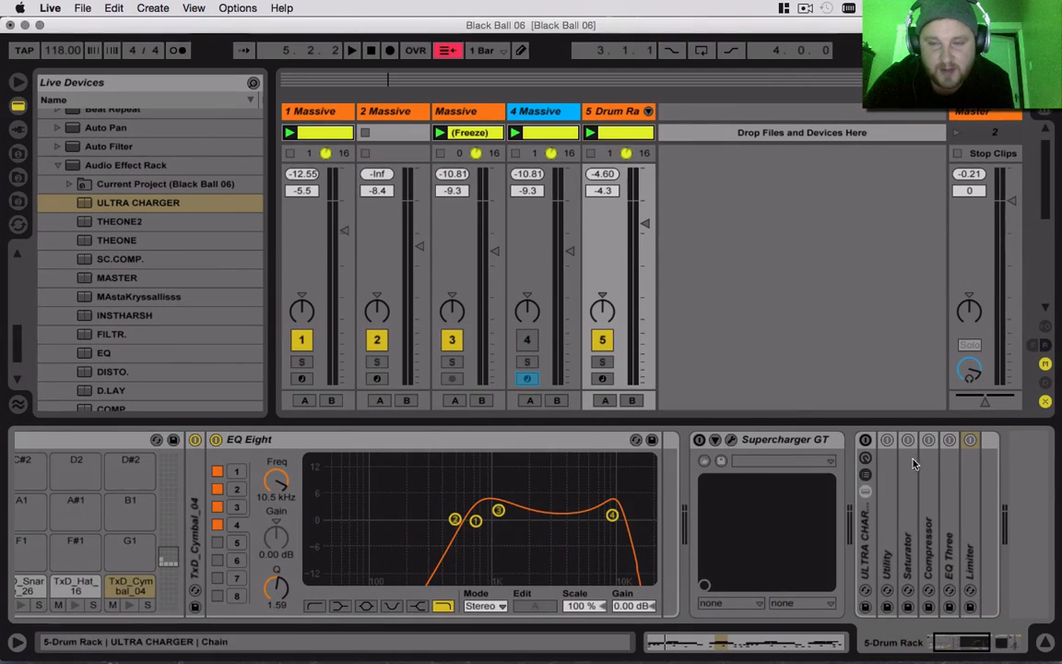
key(space)
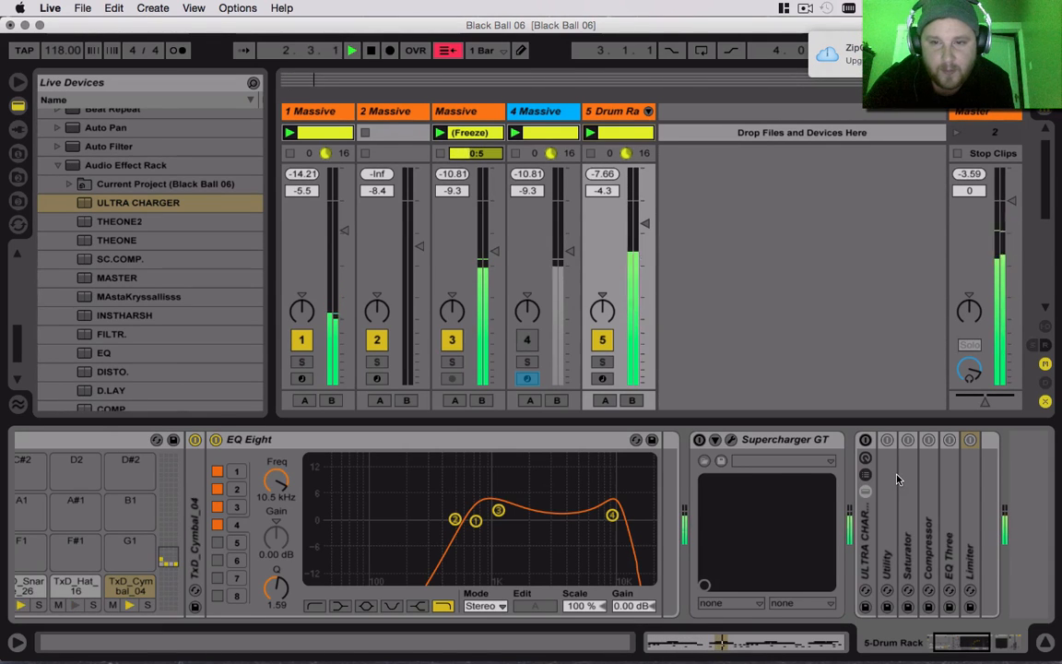
click(699, 440)
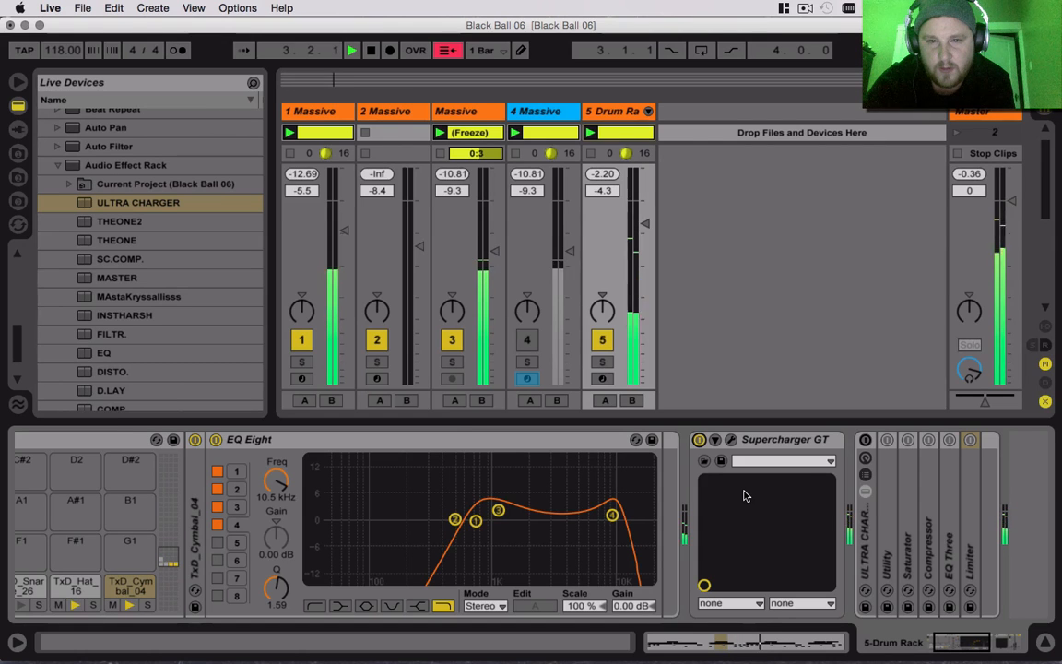
click(698, 441)
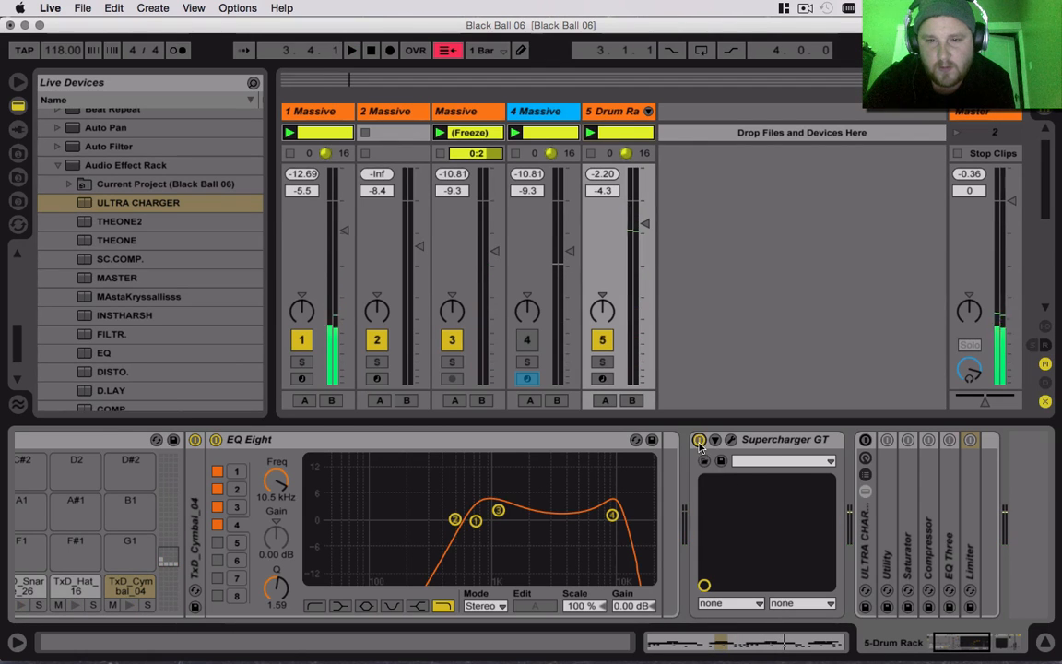
Audition the drums with the ULTRA CHARGER rack enabled, stop playback, and bypass the rack.
click(865, 440)
key(space)
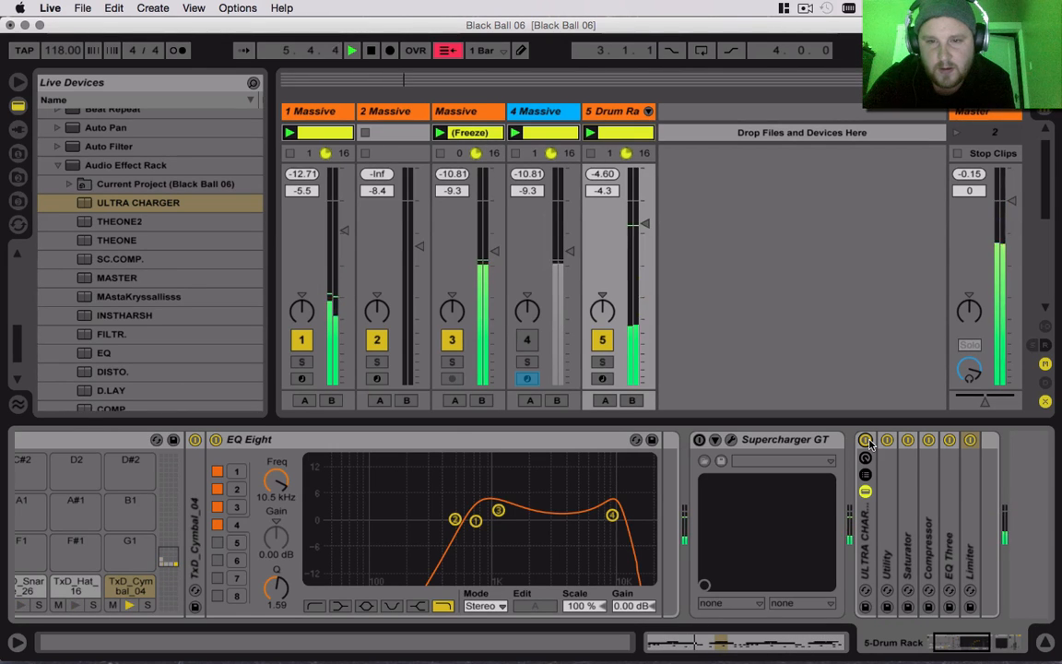
key(space)
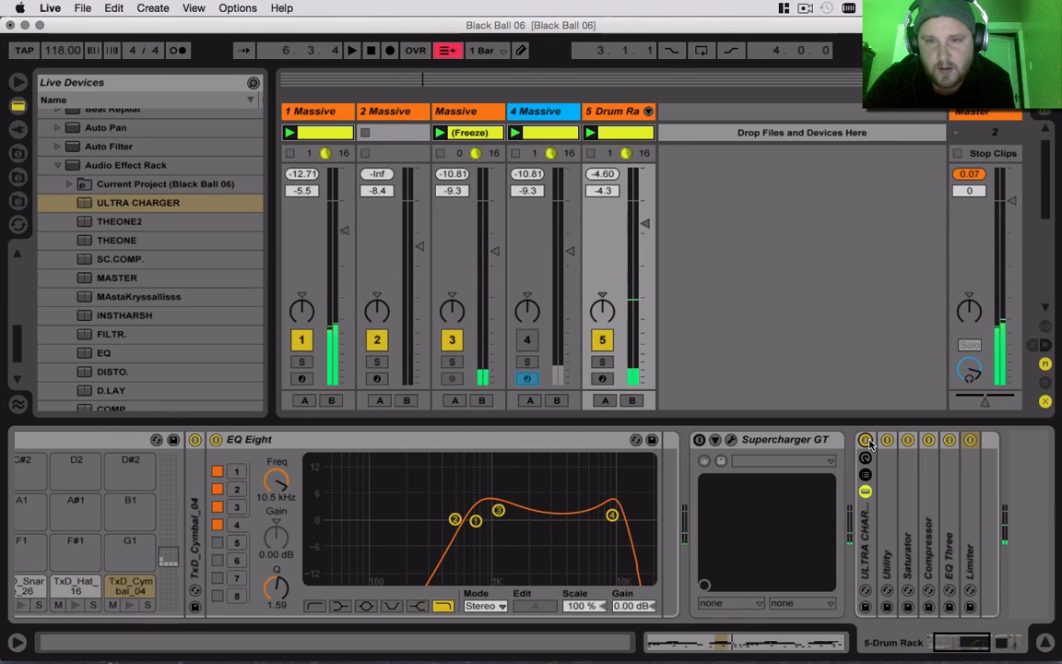
click(865, 440)
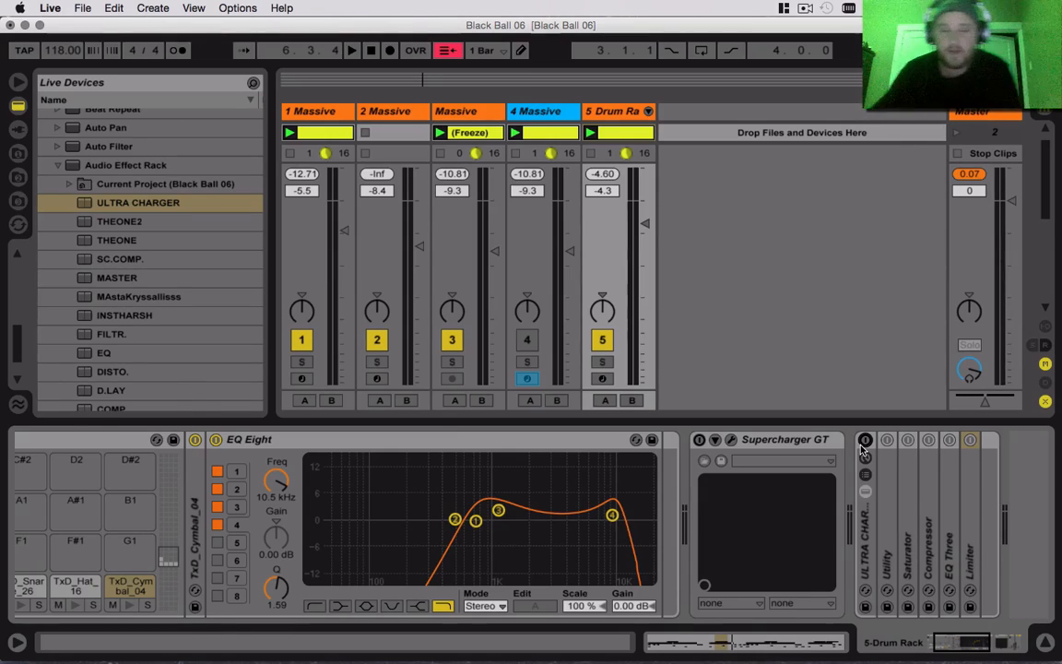
mouse_move(1055, 659)
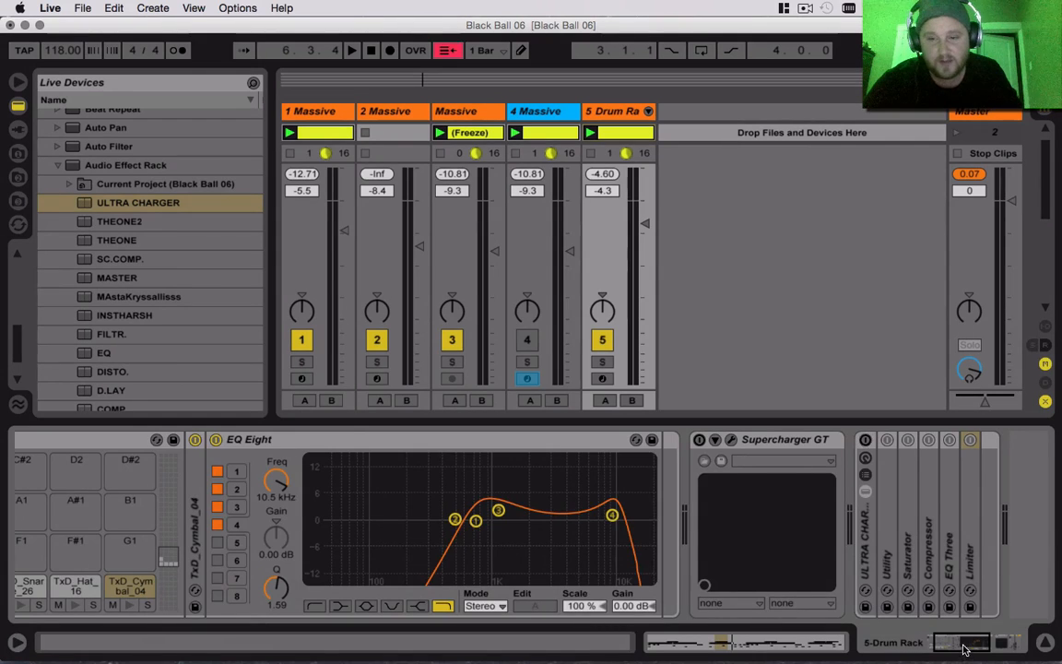
drag(964, 649, 925, 651)
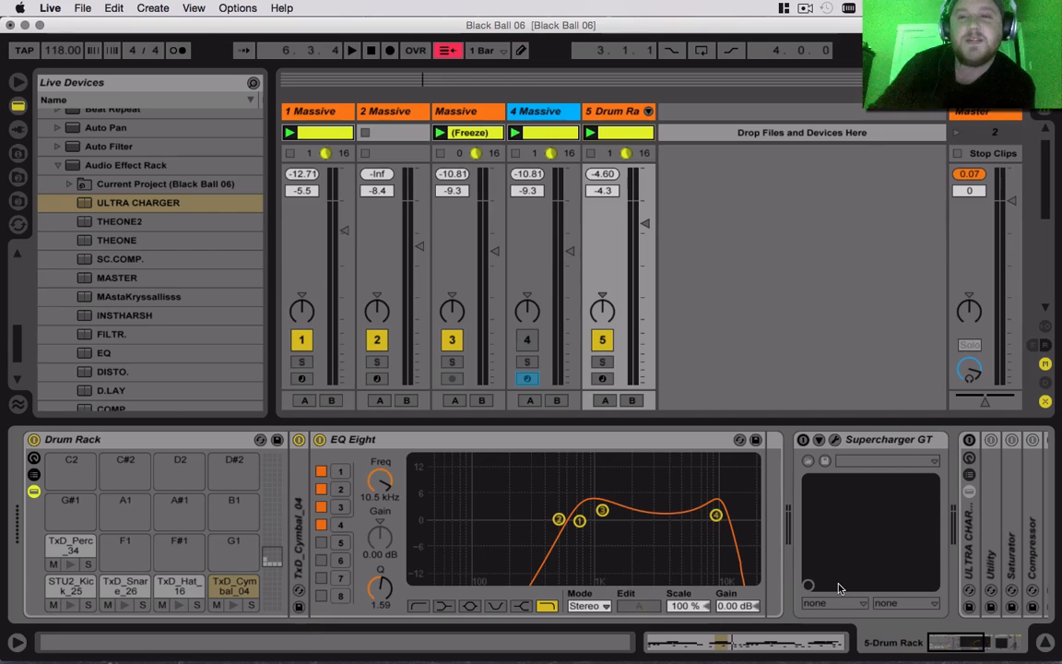
click(806, 8)
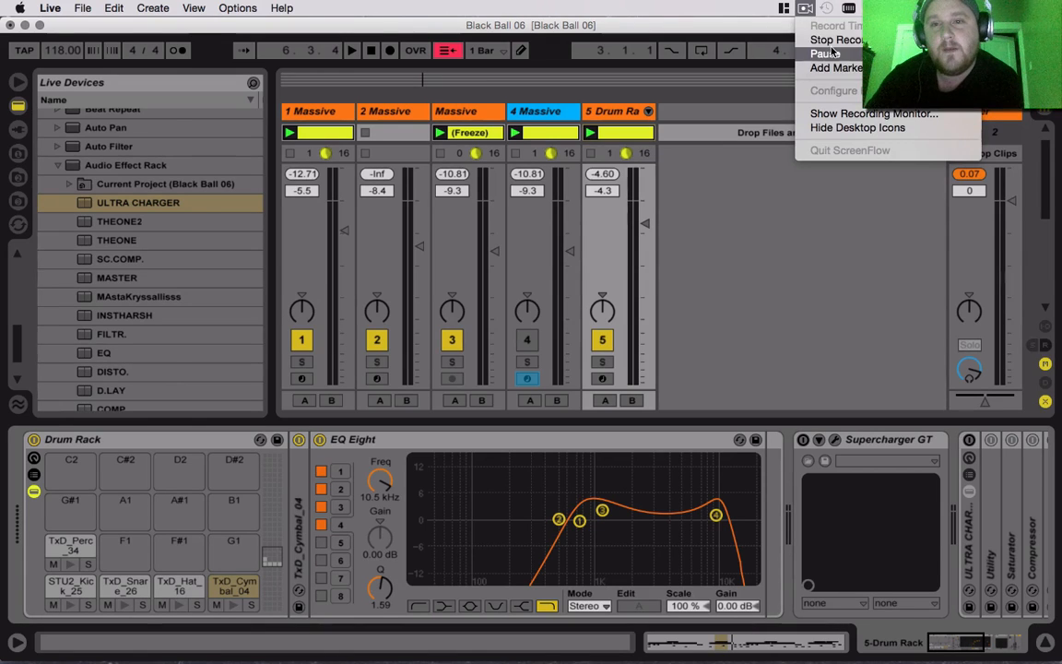